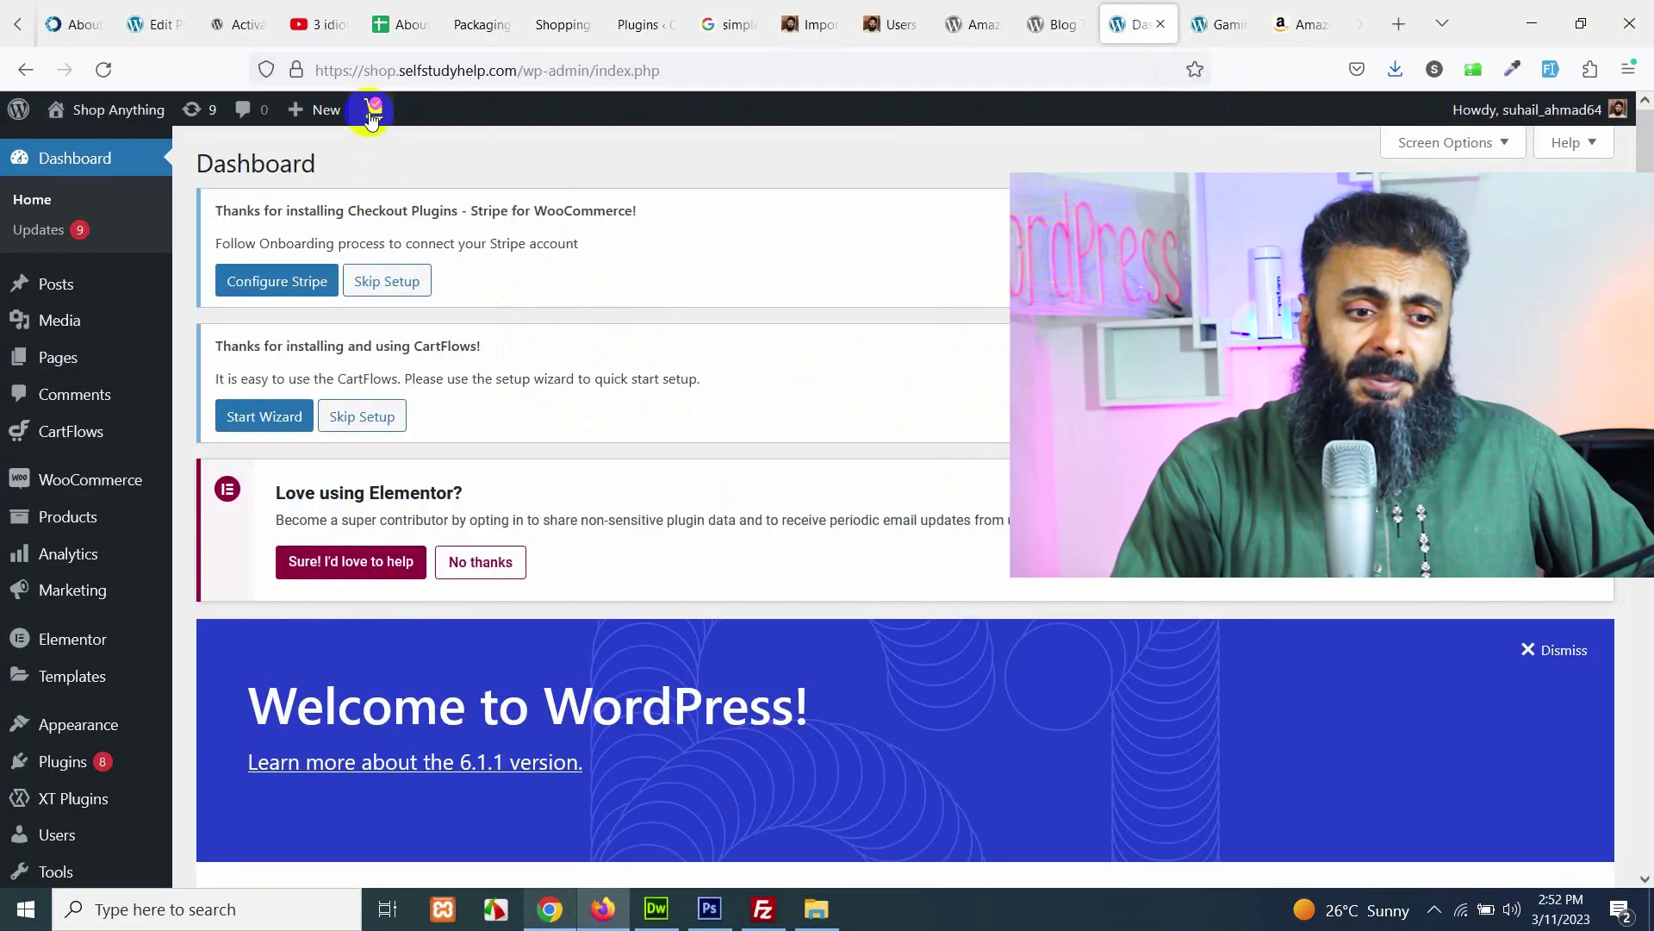
# Select the site's domain in the address bar, then dismiss the address suggestions.
pyautogui.moveTo(371, 71); pyautogui.dragTo(522, 68)
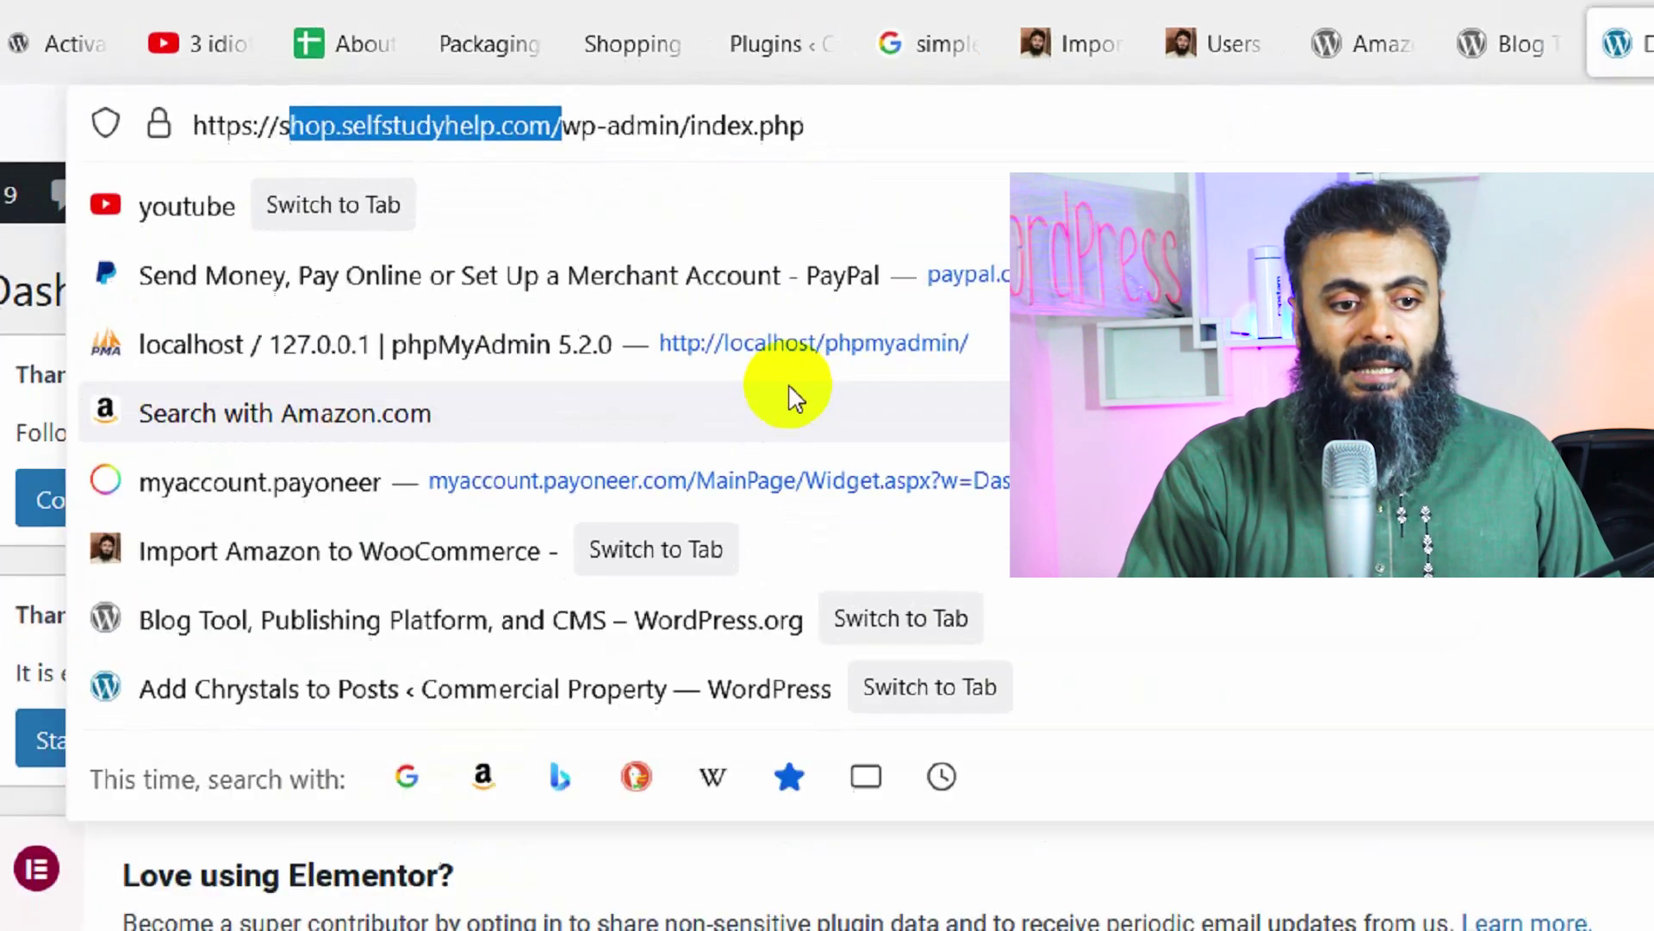
pyautogui.click(514, 148)
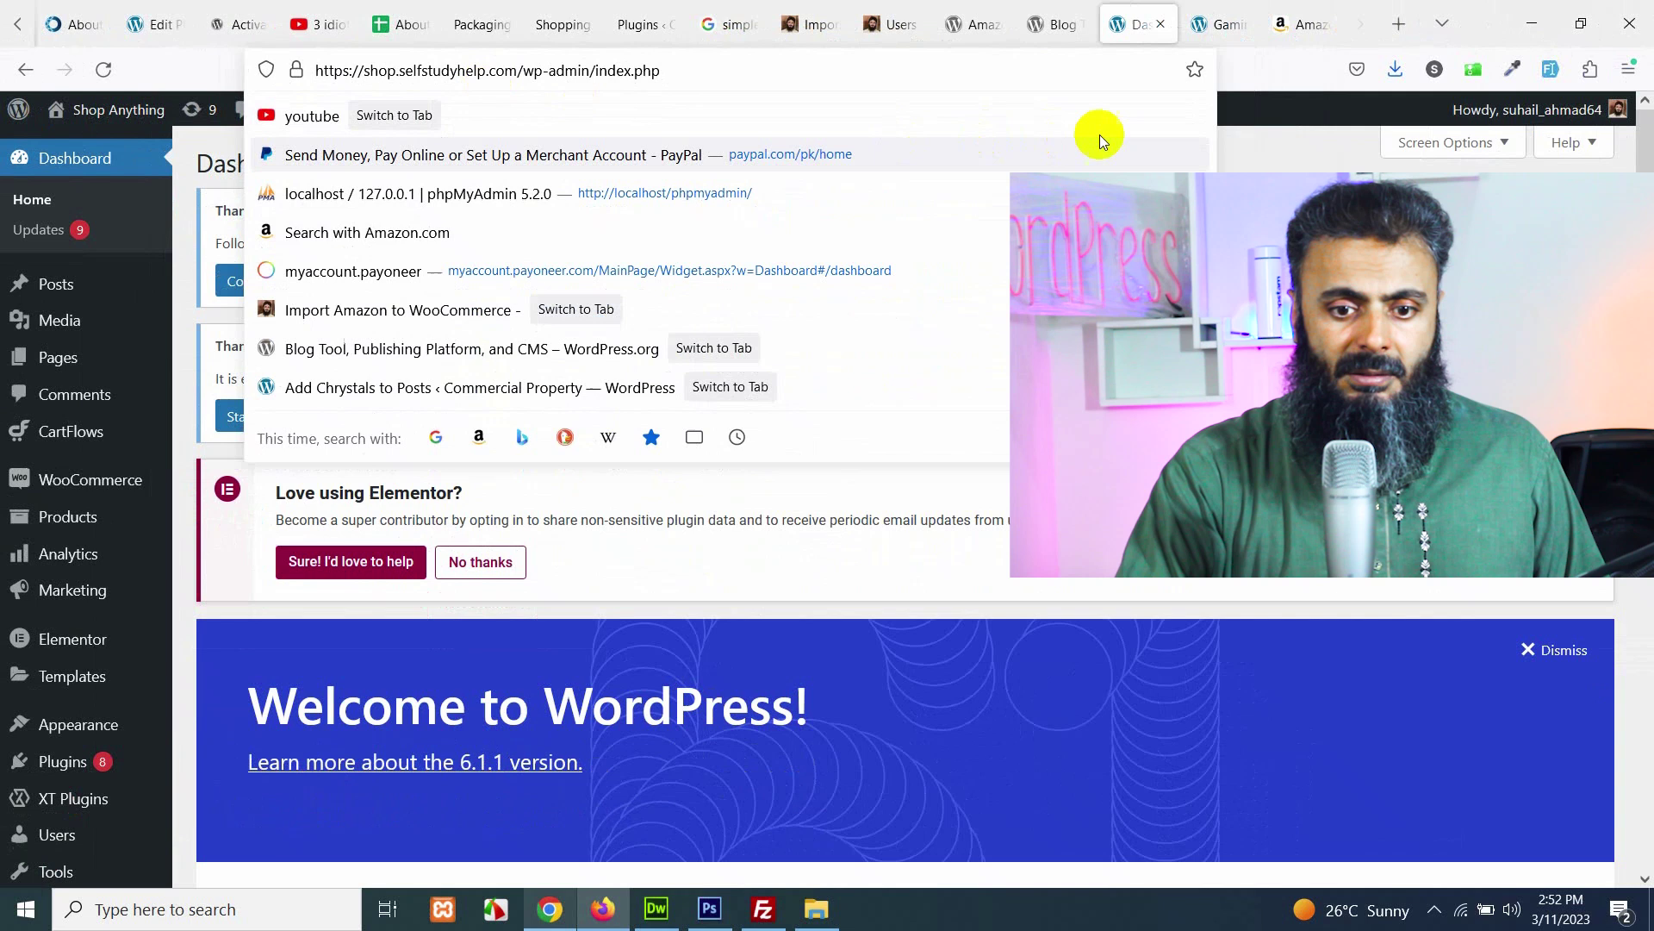
pyautogui.click(1281, 168)
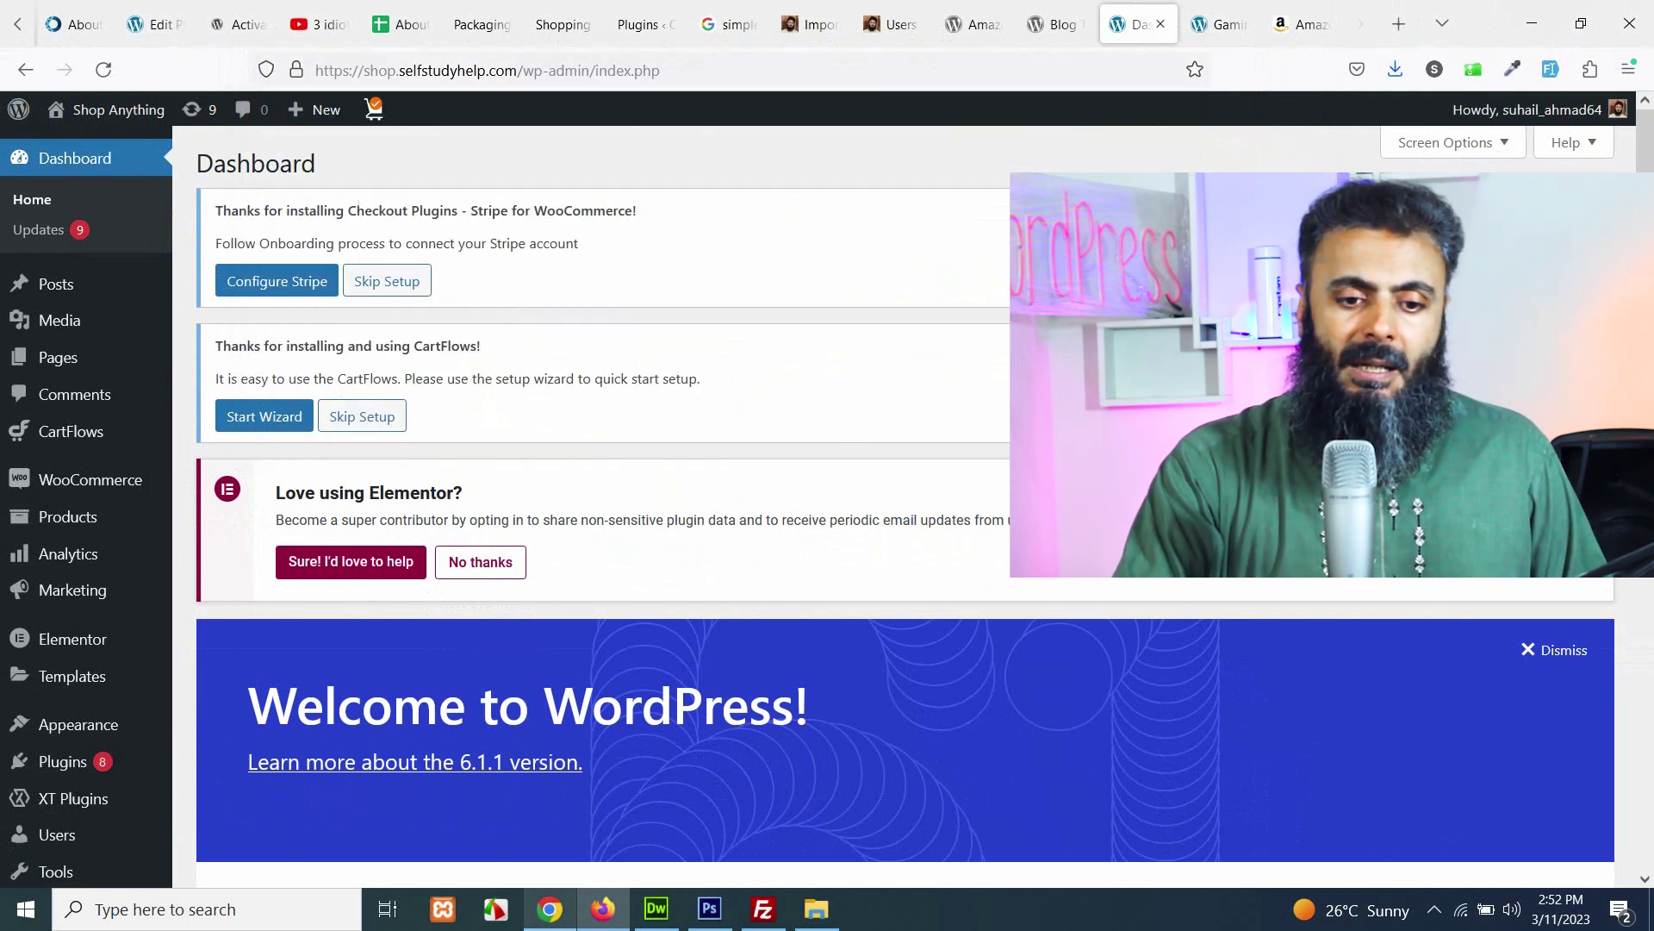
# Switch to the gaming chair product tab and open the store's main Shop page.
pyautogui.click(1217, 24)
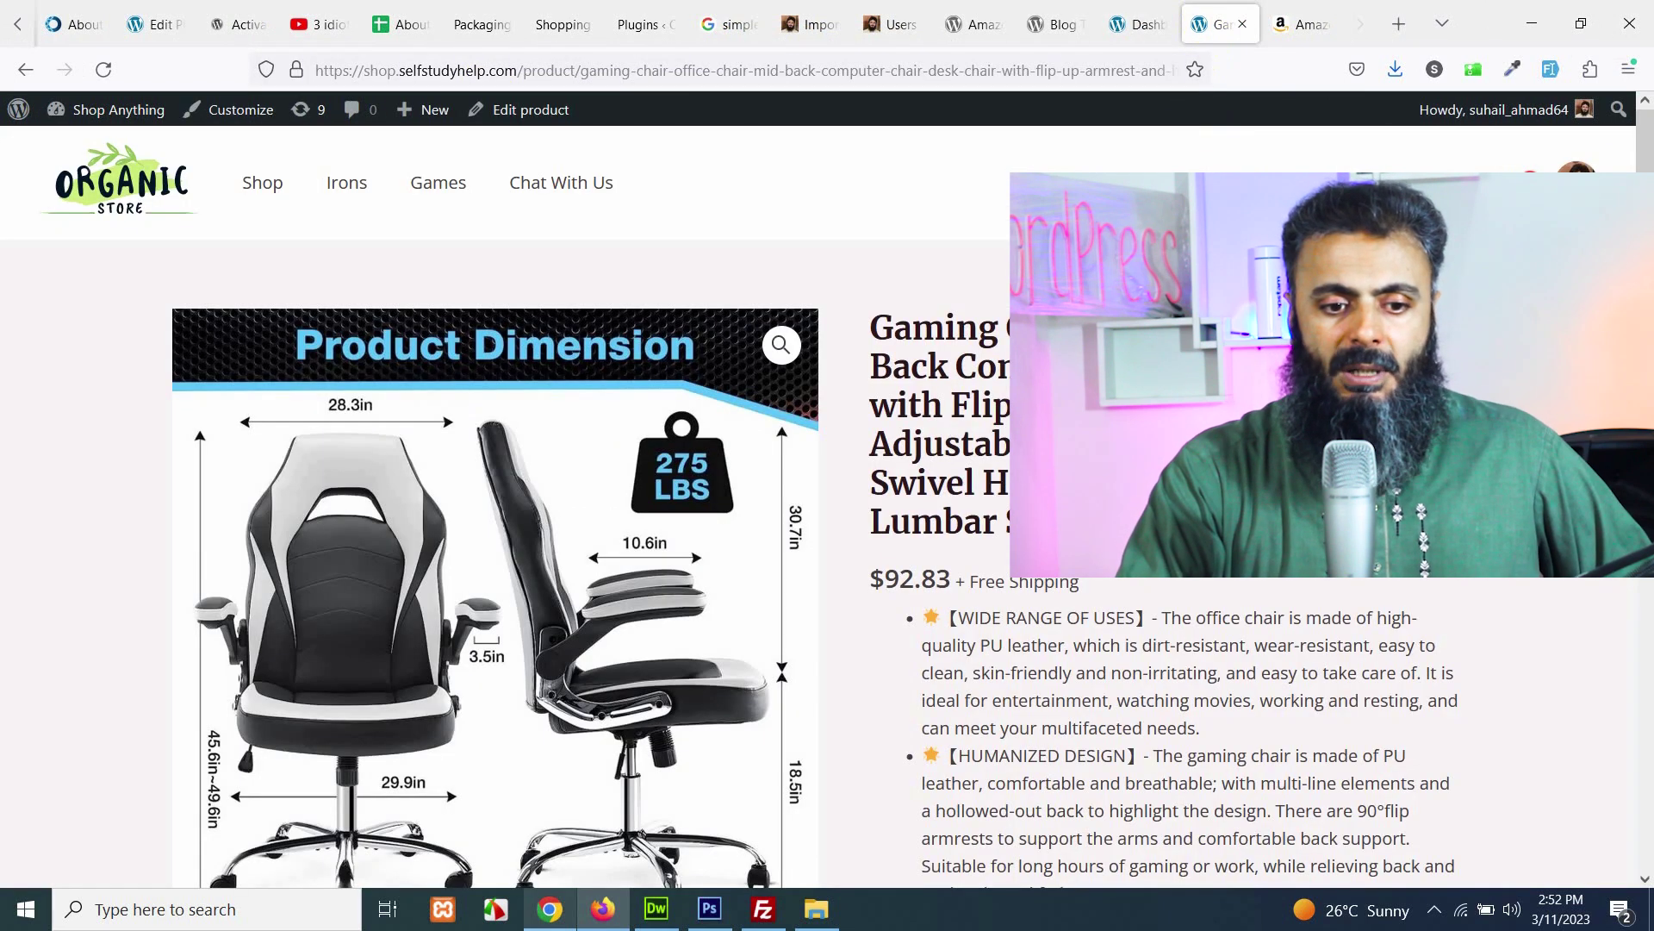
pyautogui.click(243, 198)
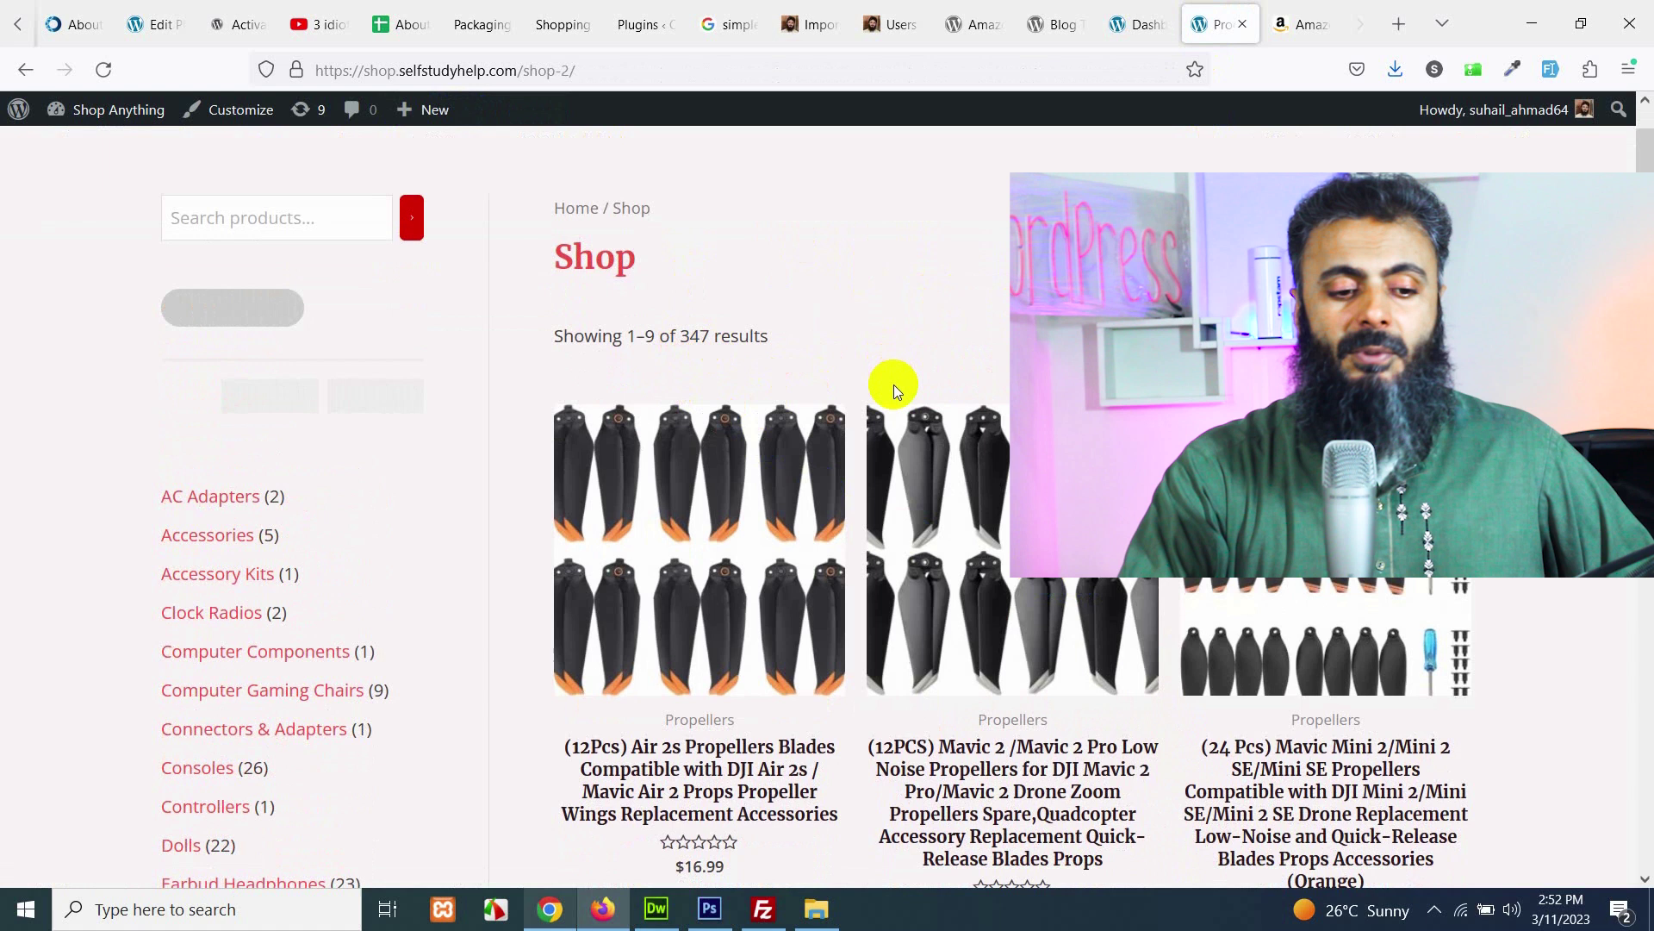
pyautogui.scroll(-2, 167, 528)
pyautogui.scroll(-4, 166, 527)
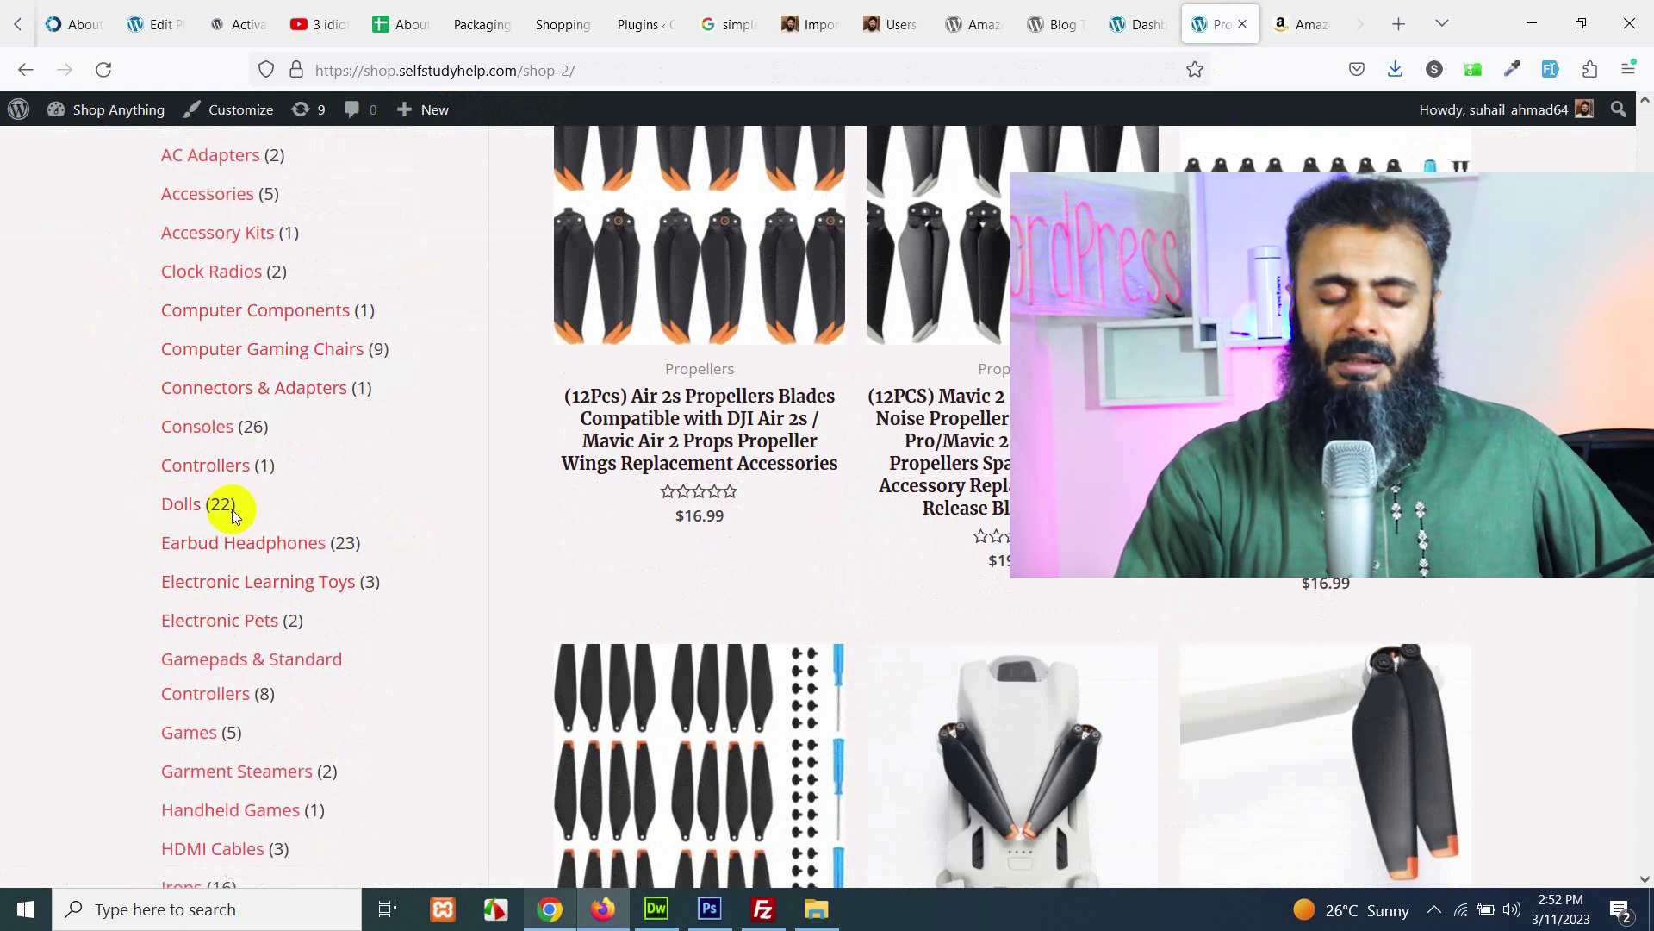
# Open the Dolls (22) category and browse its listed doll products.
pyautogui.click(182, 513)
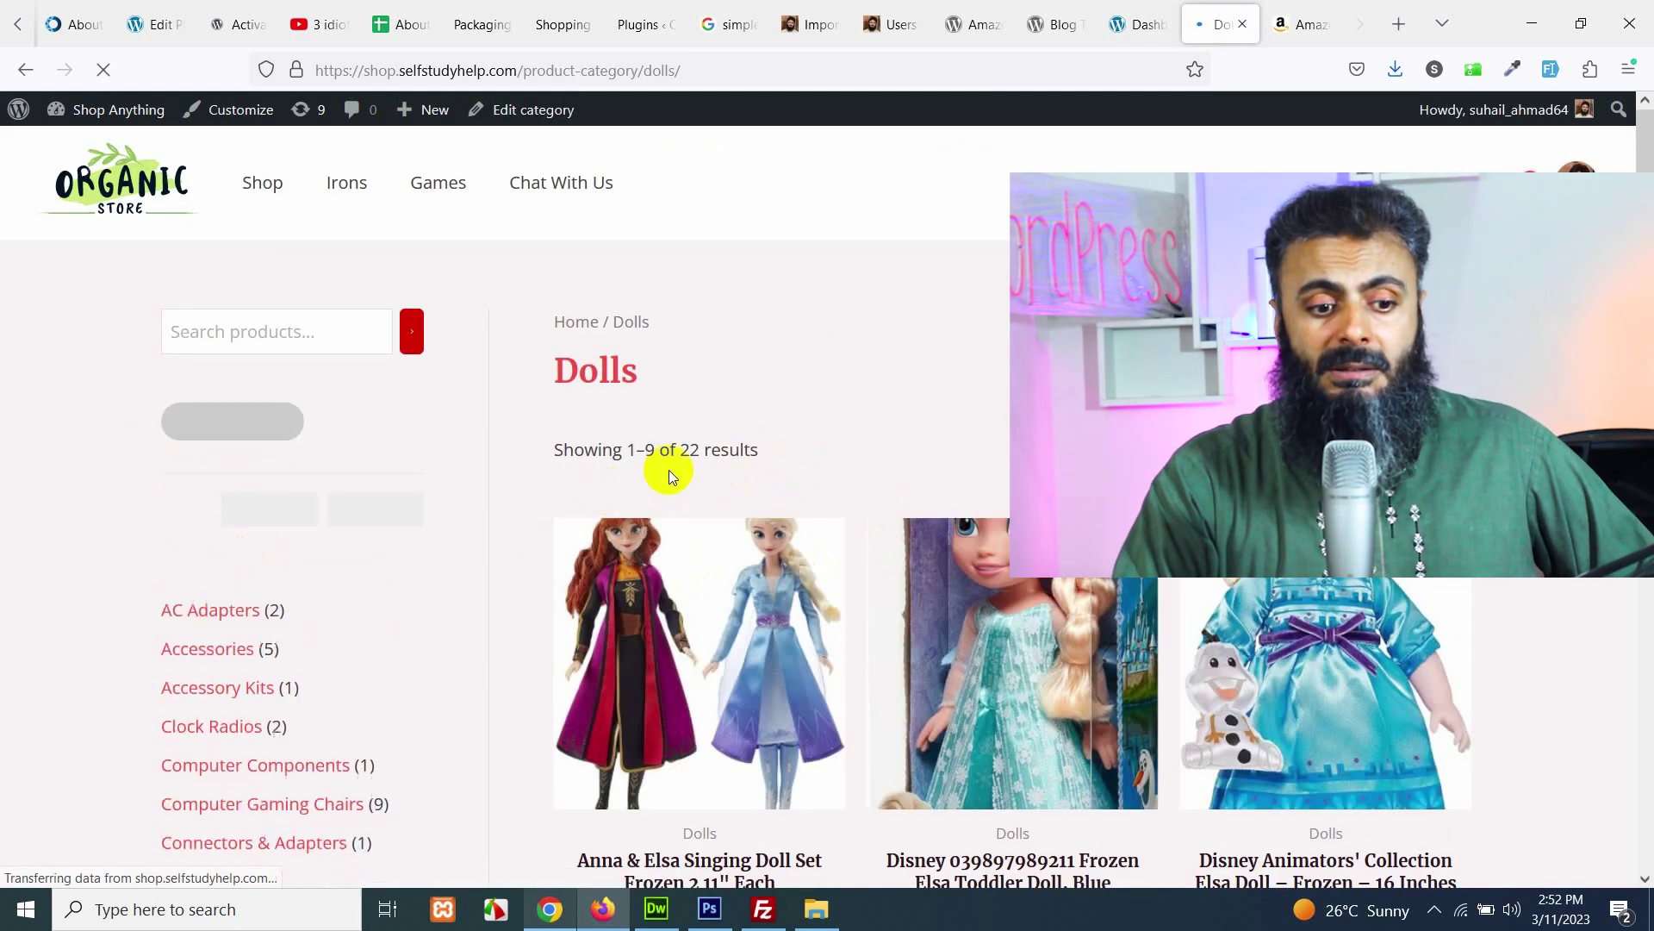
pyautogui.scroll(-3, 1067, 650)
pyautogui.scroll(3, 1067, 650)
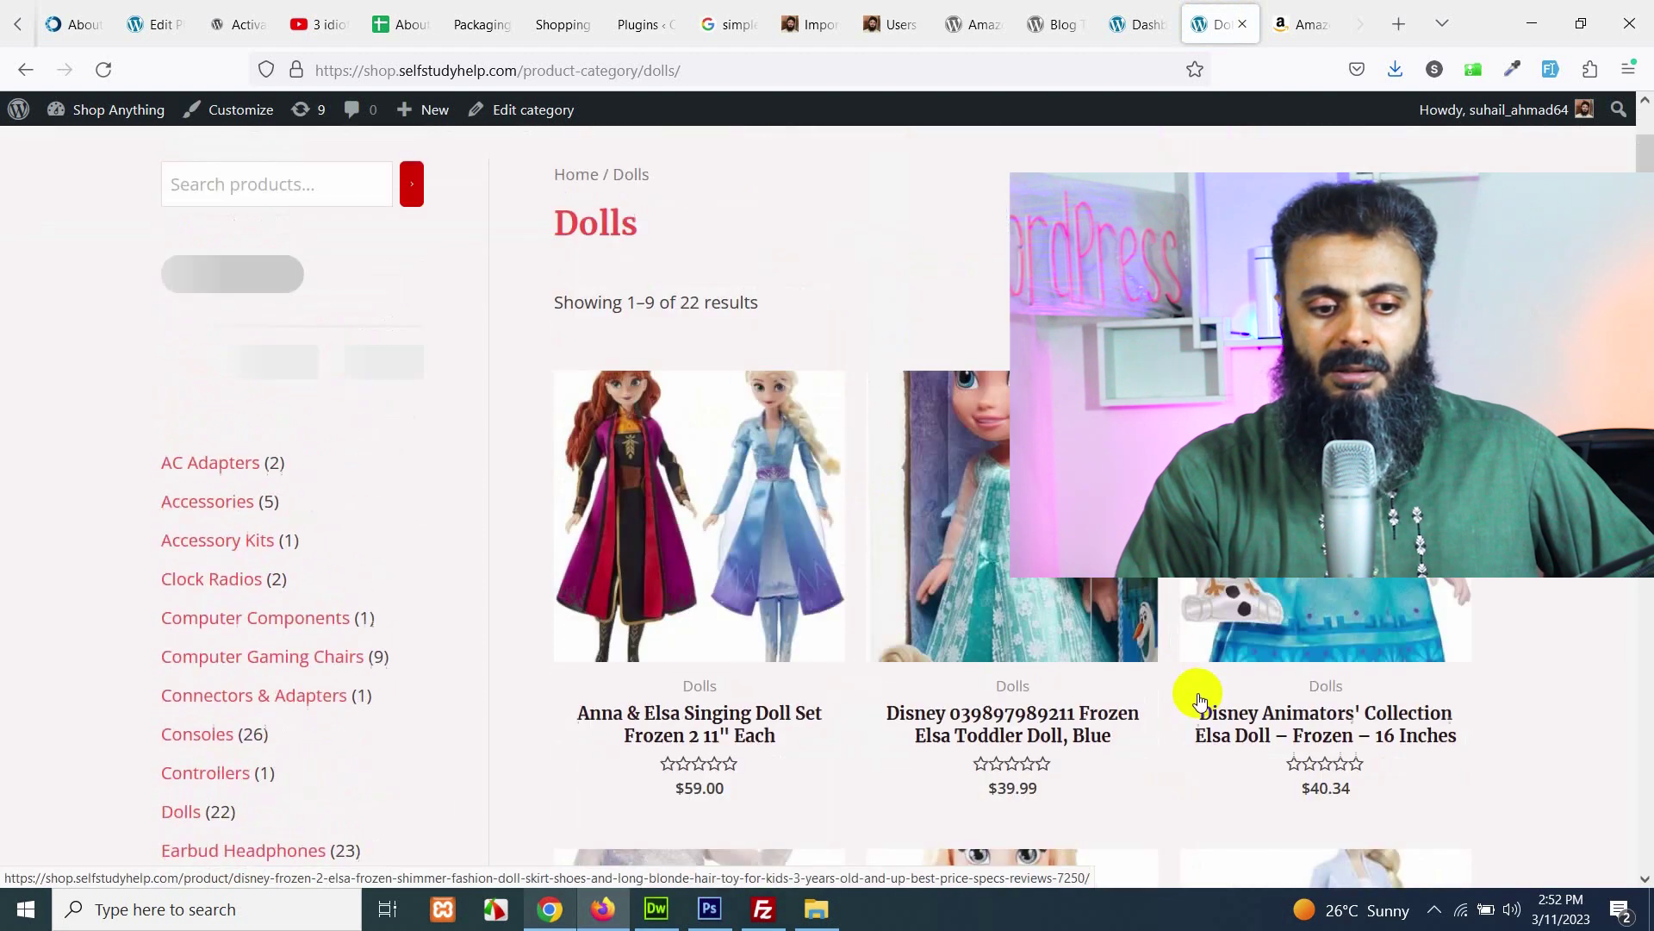
pyautogui.scroll(-4, 875, 615)
pyautogui.scroll(-6, 1119, 639)
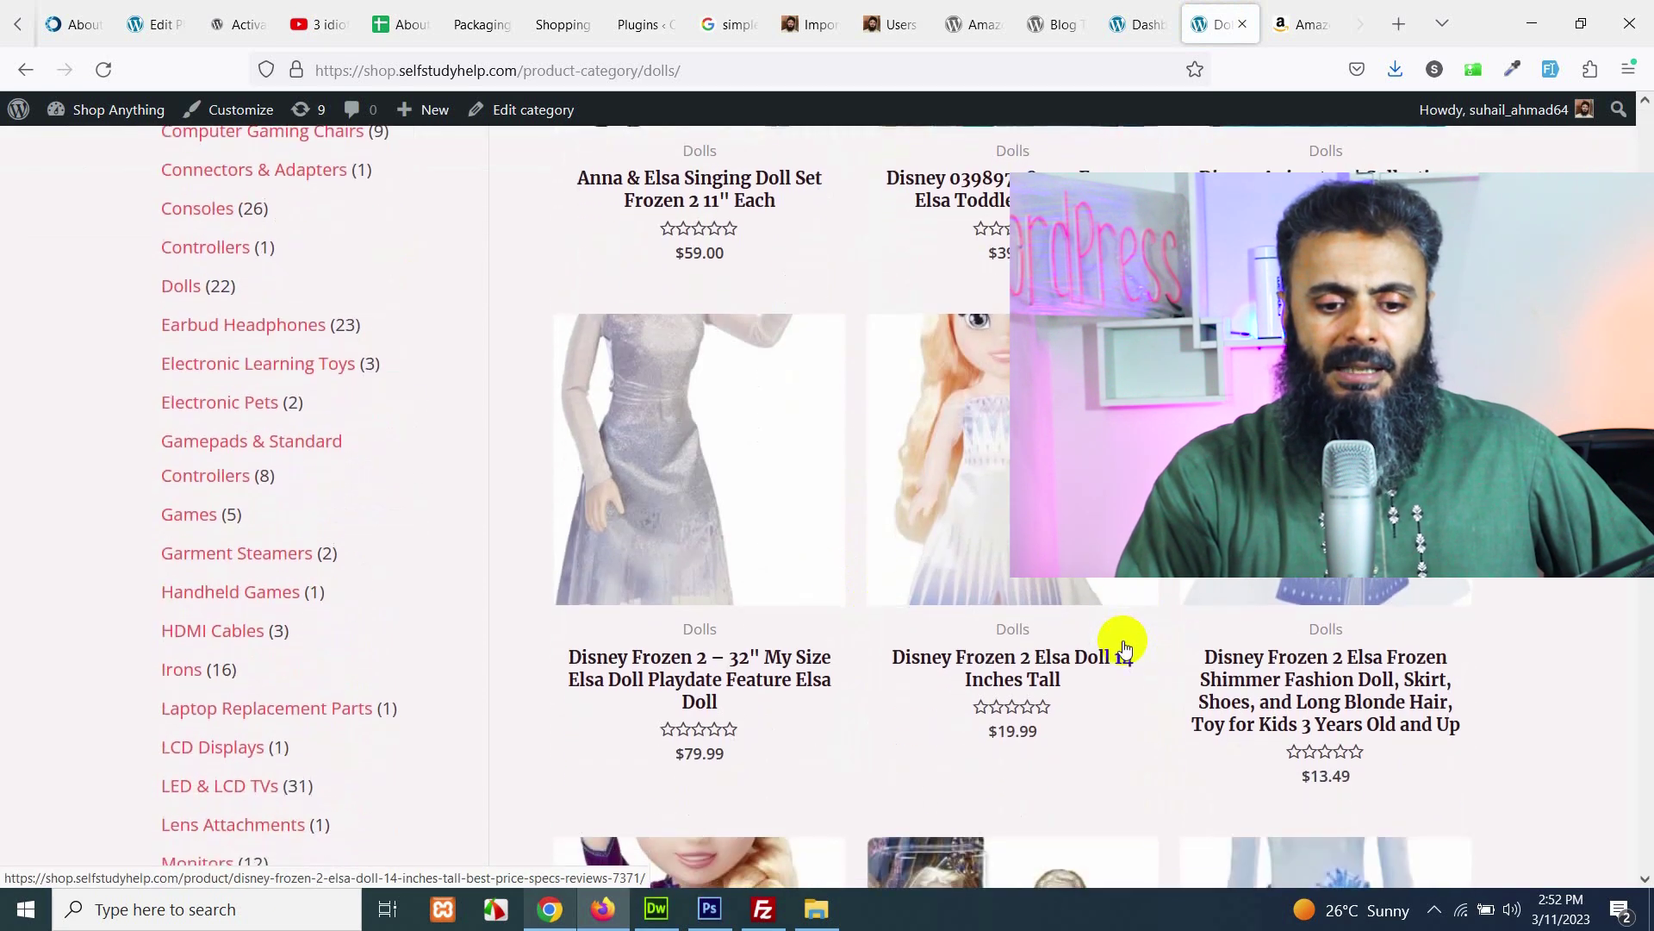
pyautogui.scroll(2, 1103, 597)
pyautogui.scroll(3, 1103, 597)
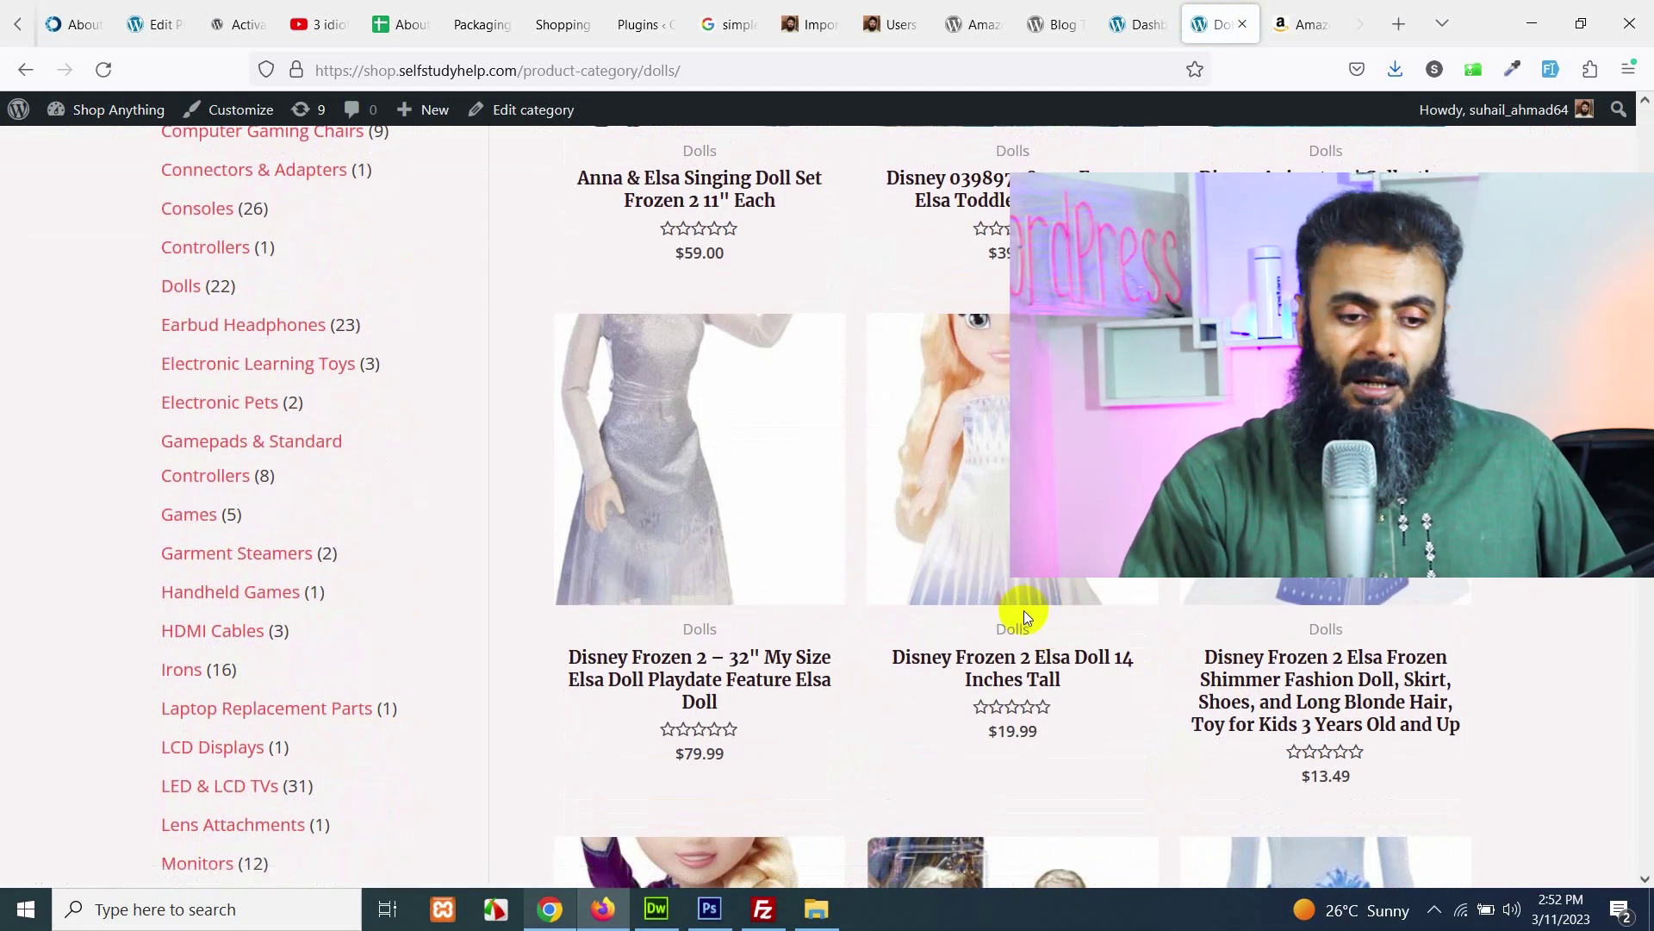
pyautogui.scroll(3, 1024, 610)
pyautogui.scroll(3, 1024, 611)
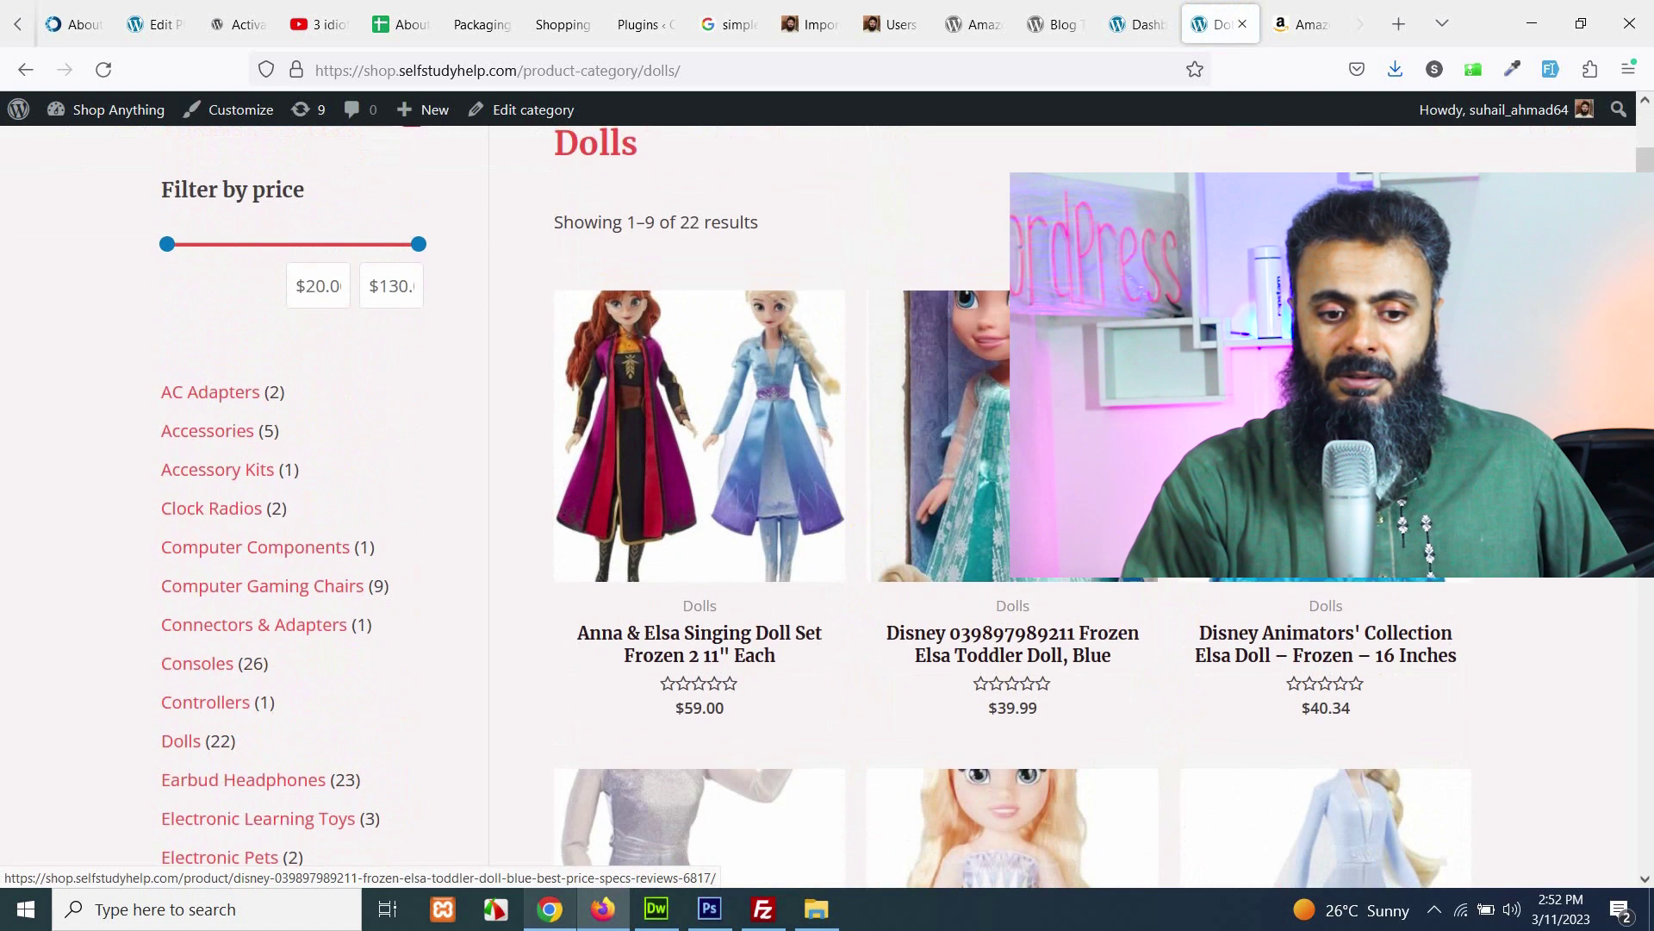
pyautogui.scroll(-3, 670, 596)
pyautogui.scroll(6, 308, 631)
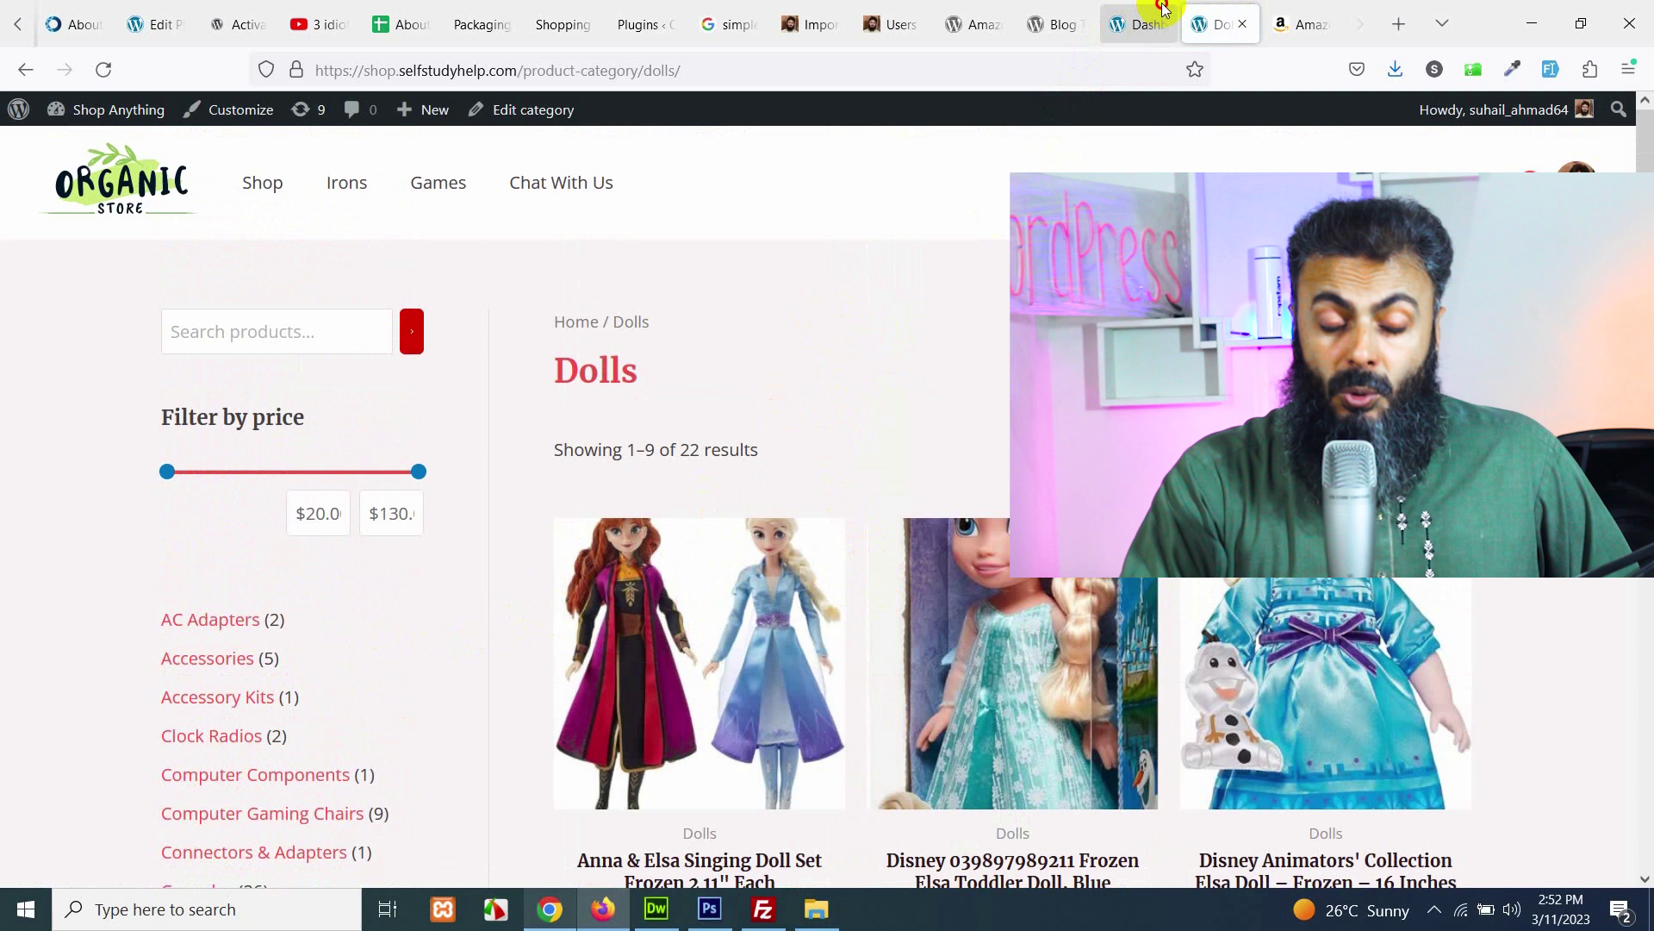
# Return to the admin dashboard and open Products > All Products from the sidebar.
pyautogui.click(1139, 24)
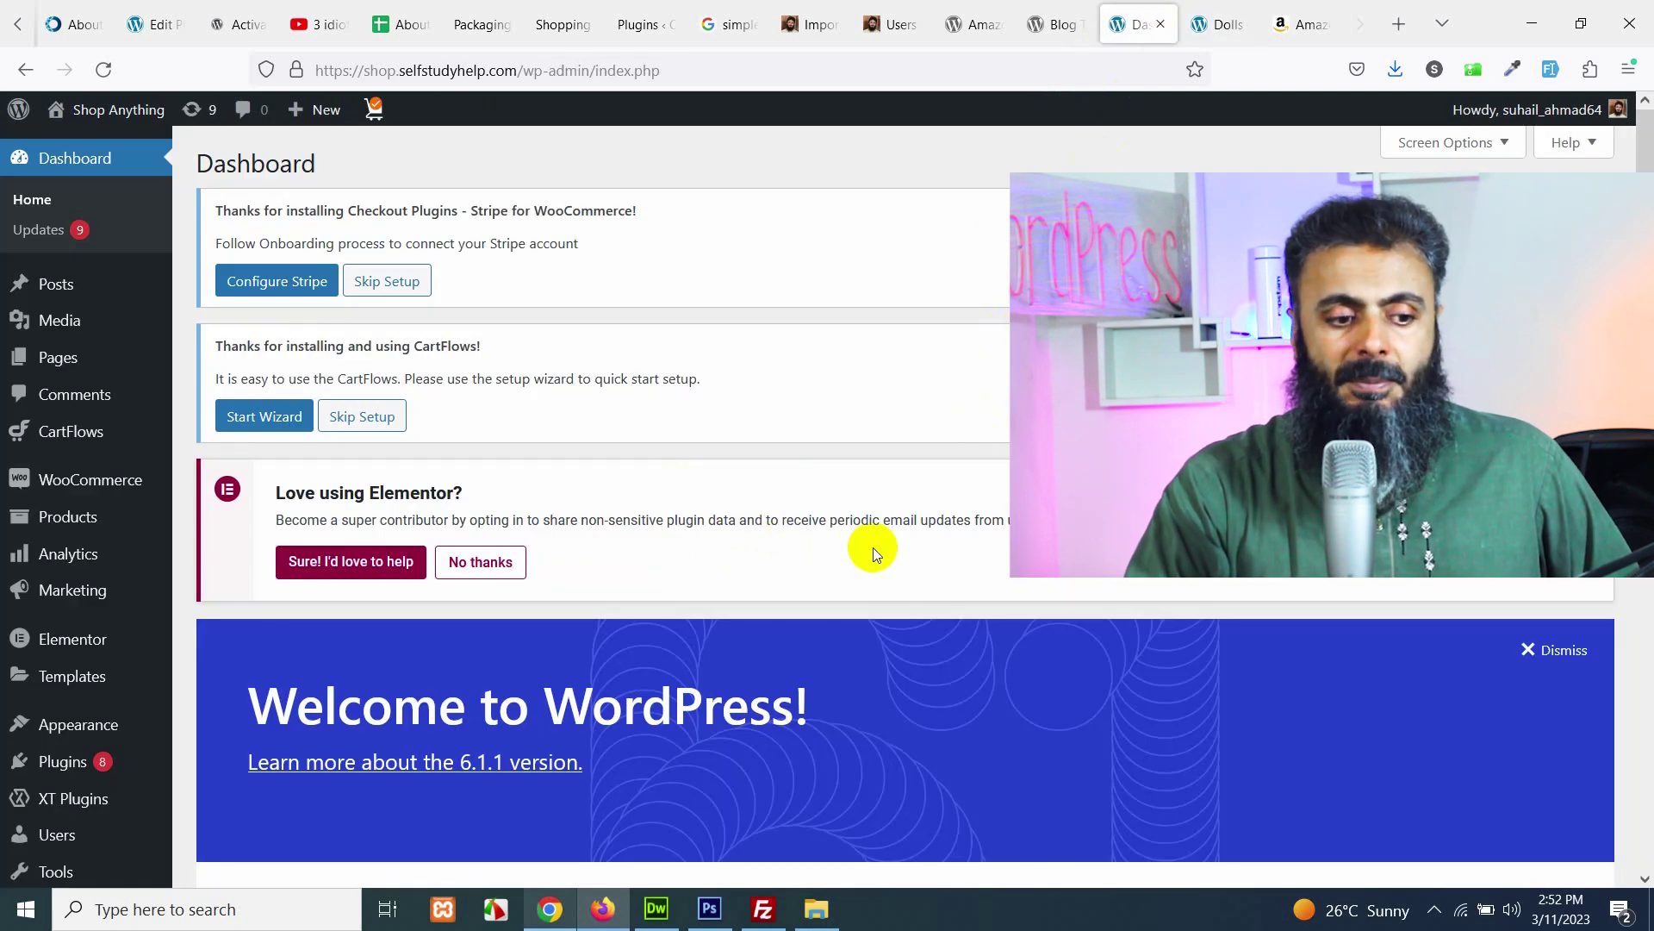
pyautogui.scroll(-4, 872, 546)
pyautogui.click(47, 639)
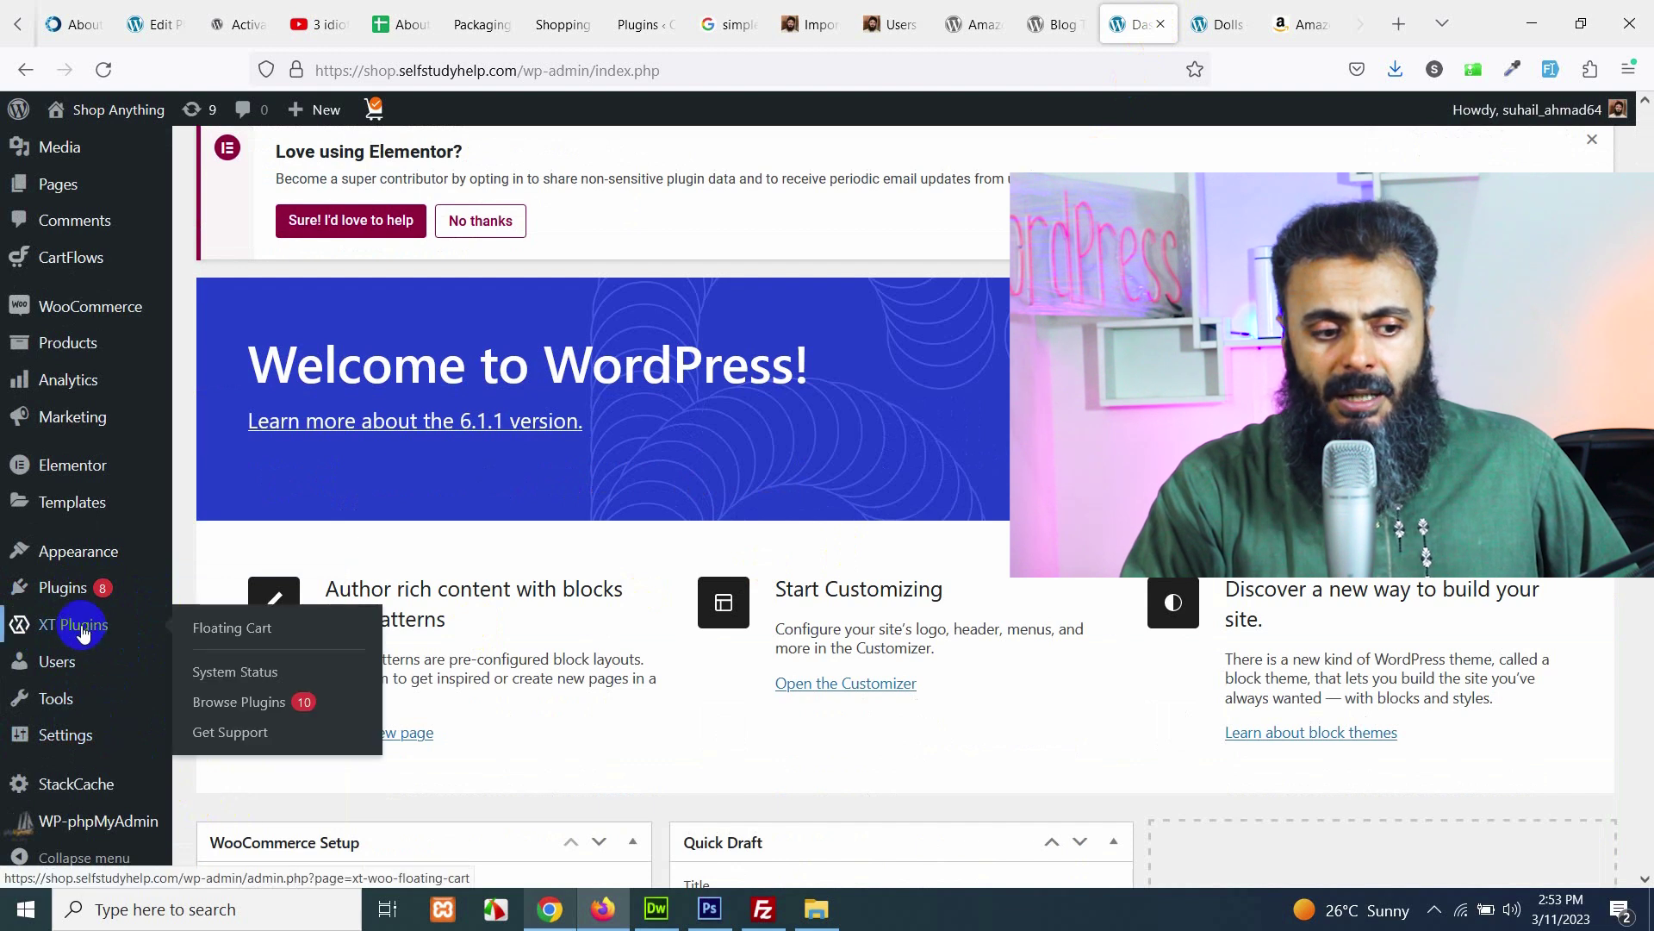
pyautogui.moveTo(81, 331)
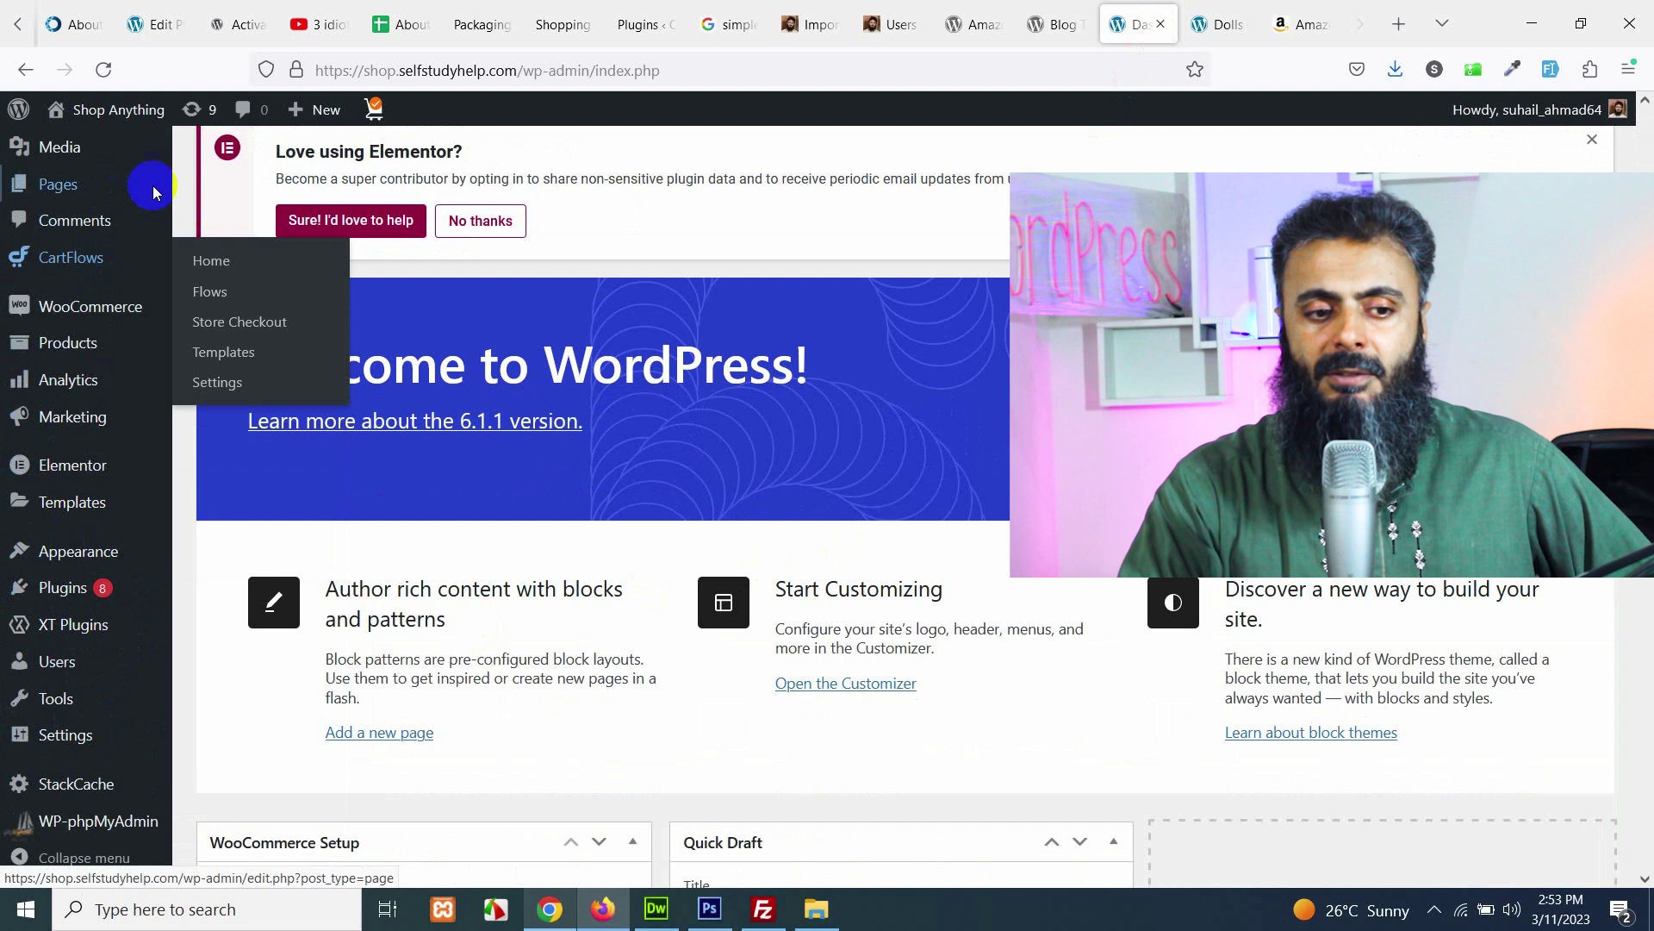
pyautogui.scroll(3, 674, 643)
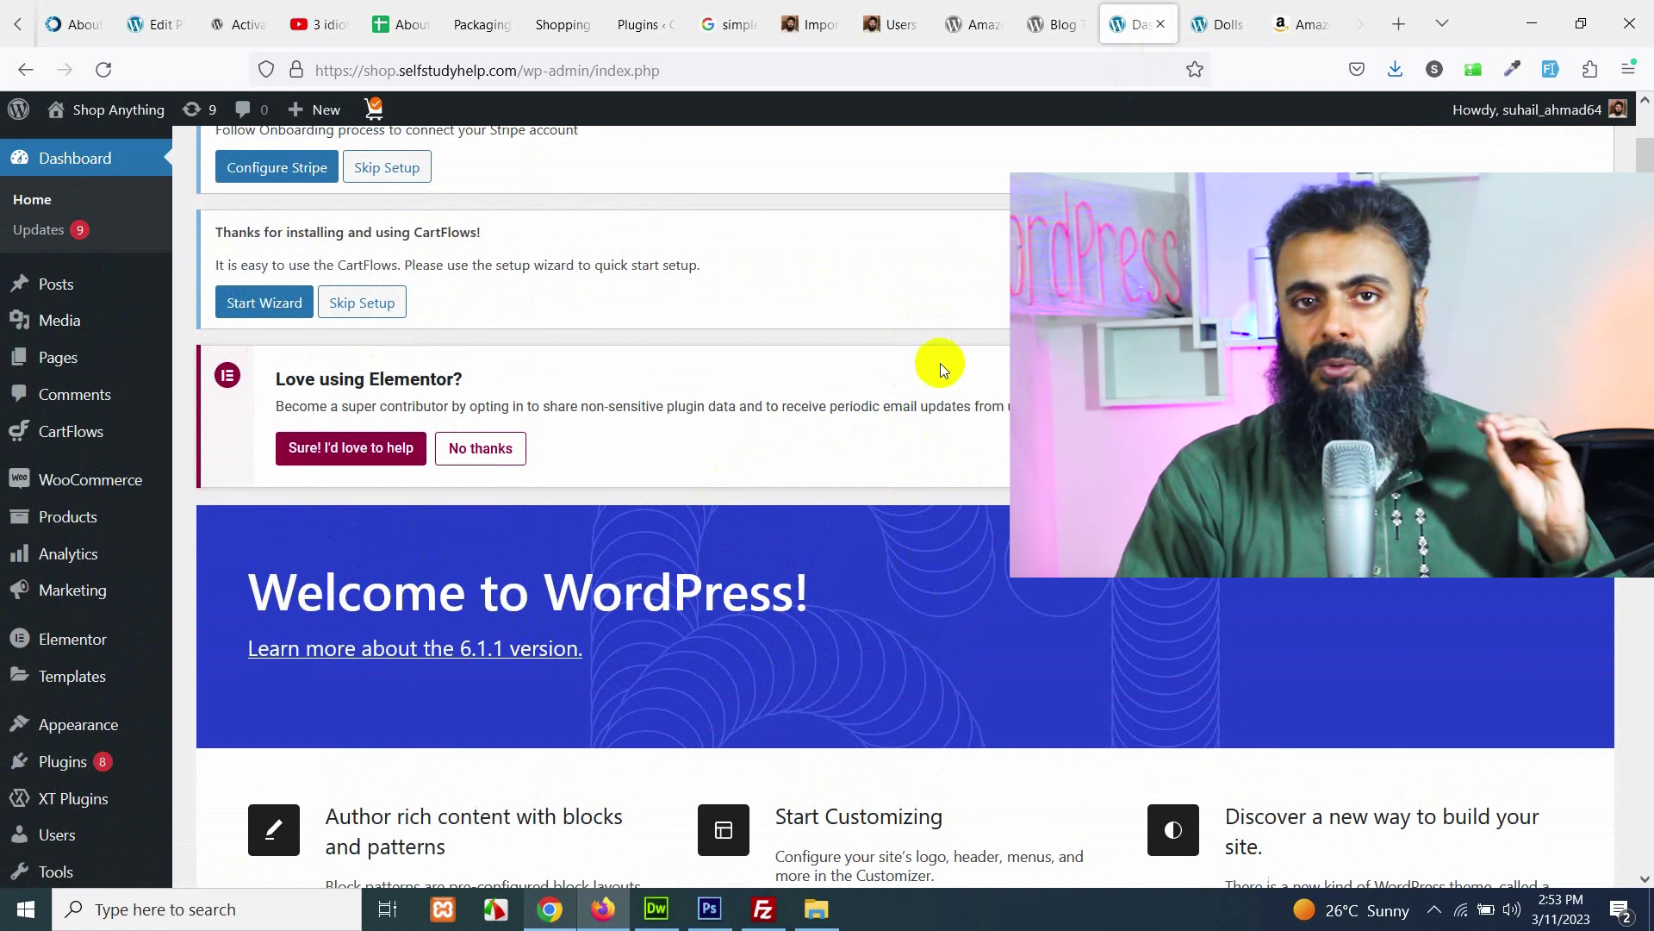
pyautogui.scroll(-1, 118, 648)
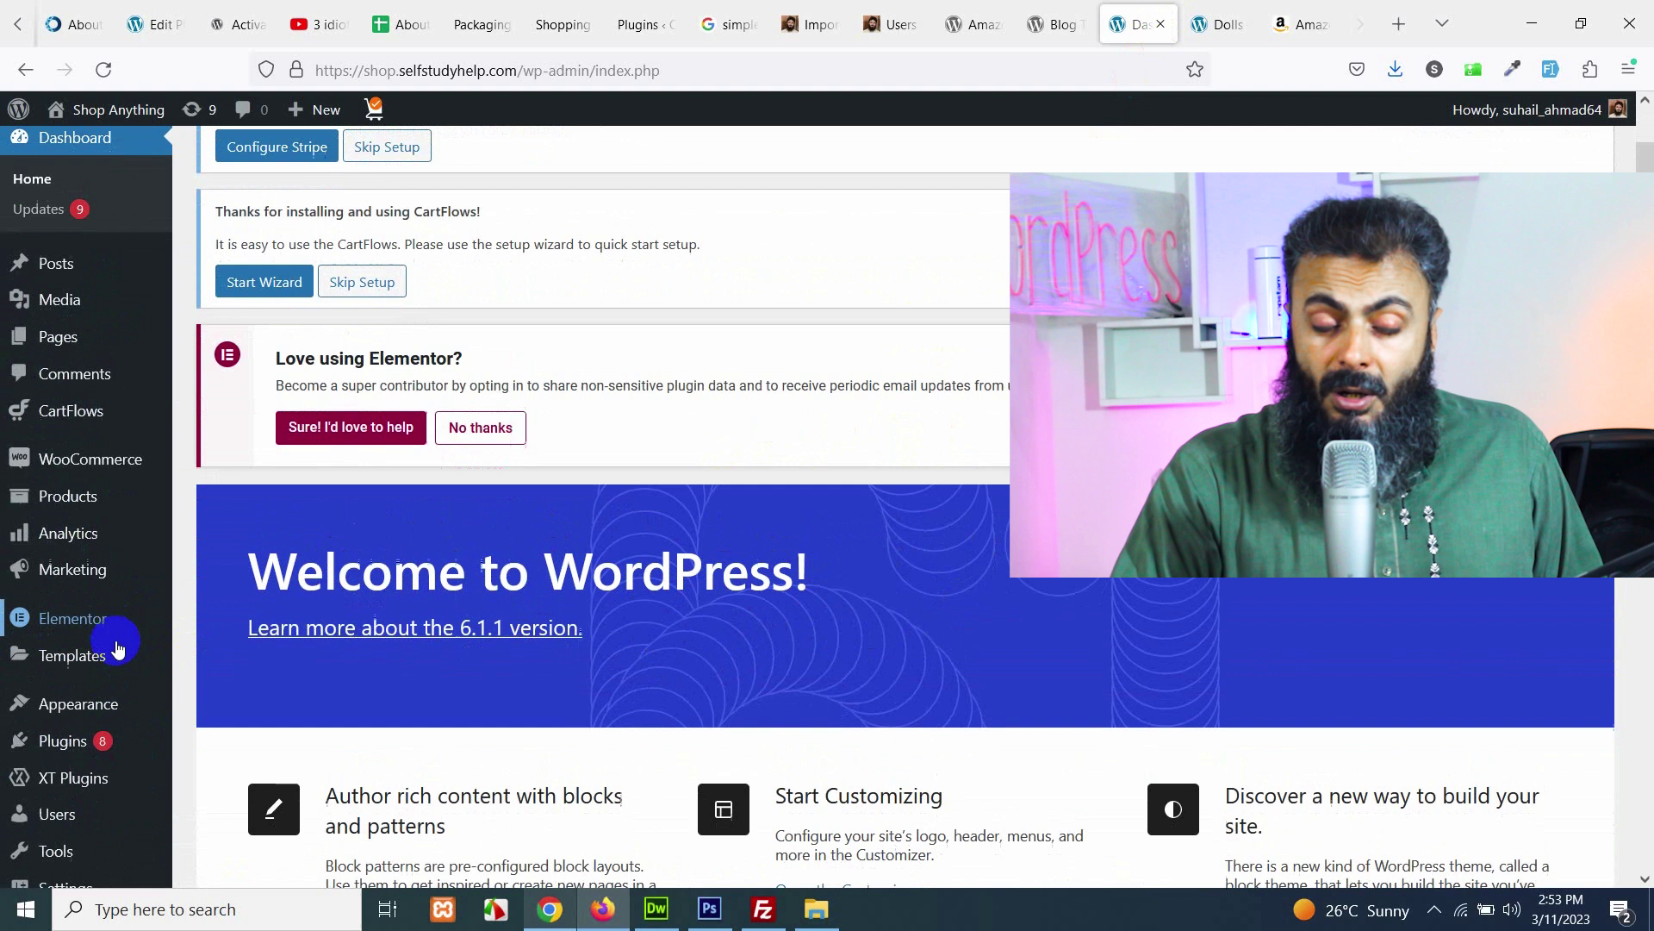
pyautogui.scroll(-3, 118, 648)
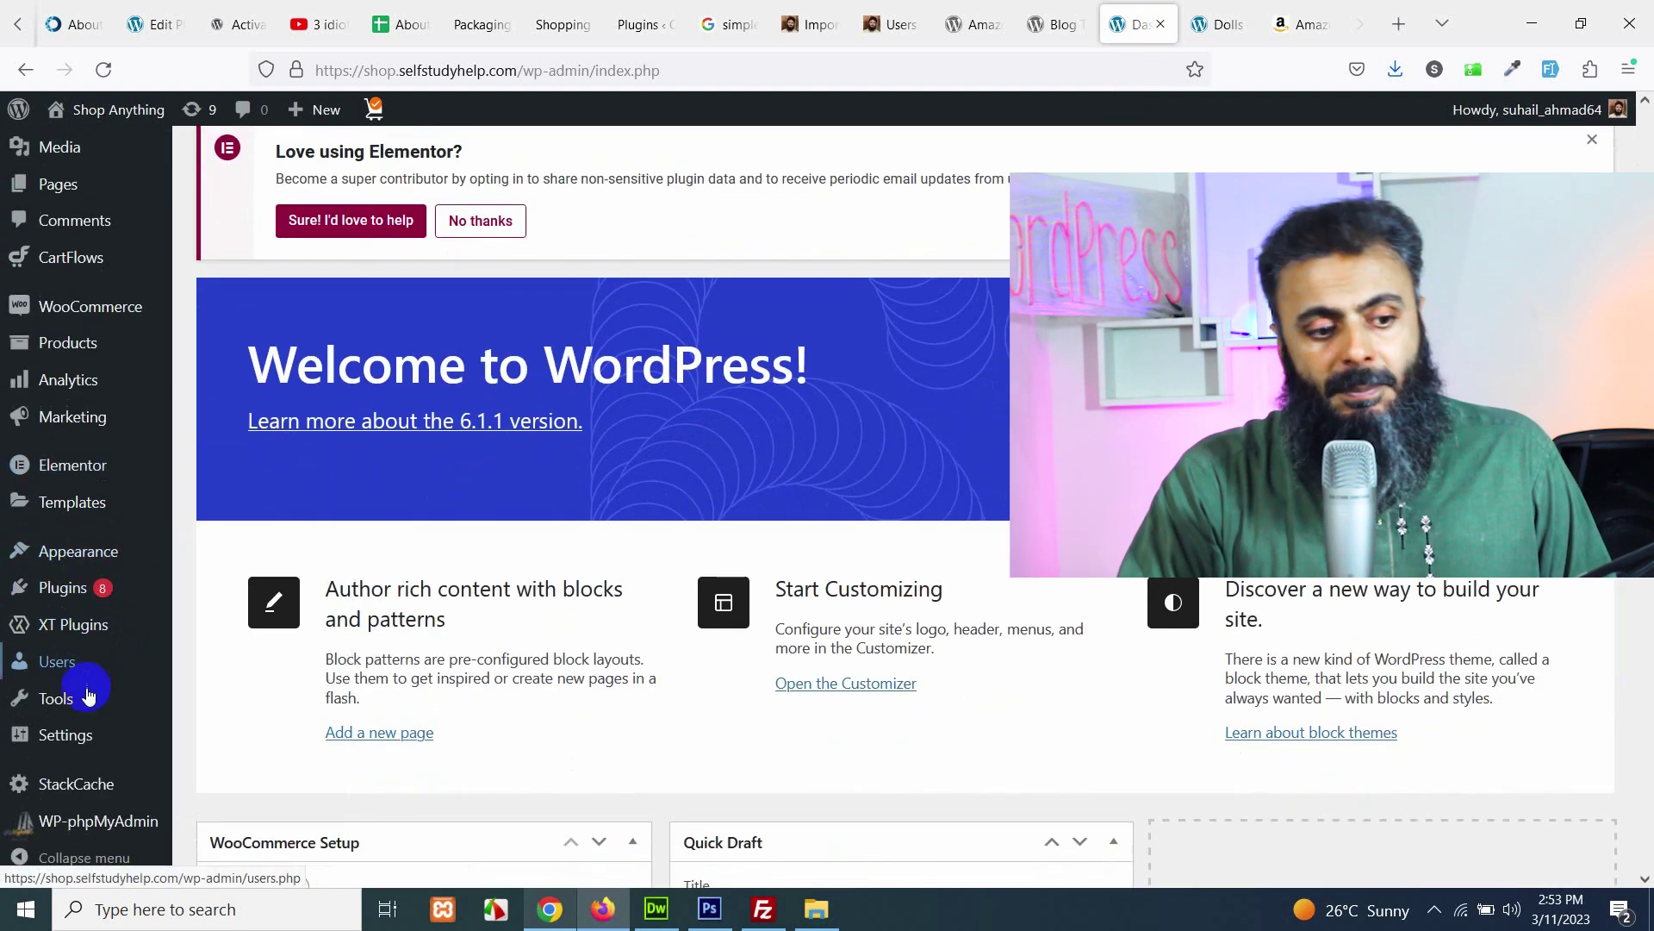
pyautogui.scroll(-3, 35, 585)
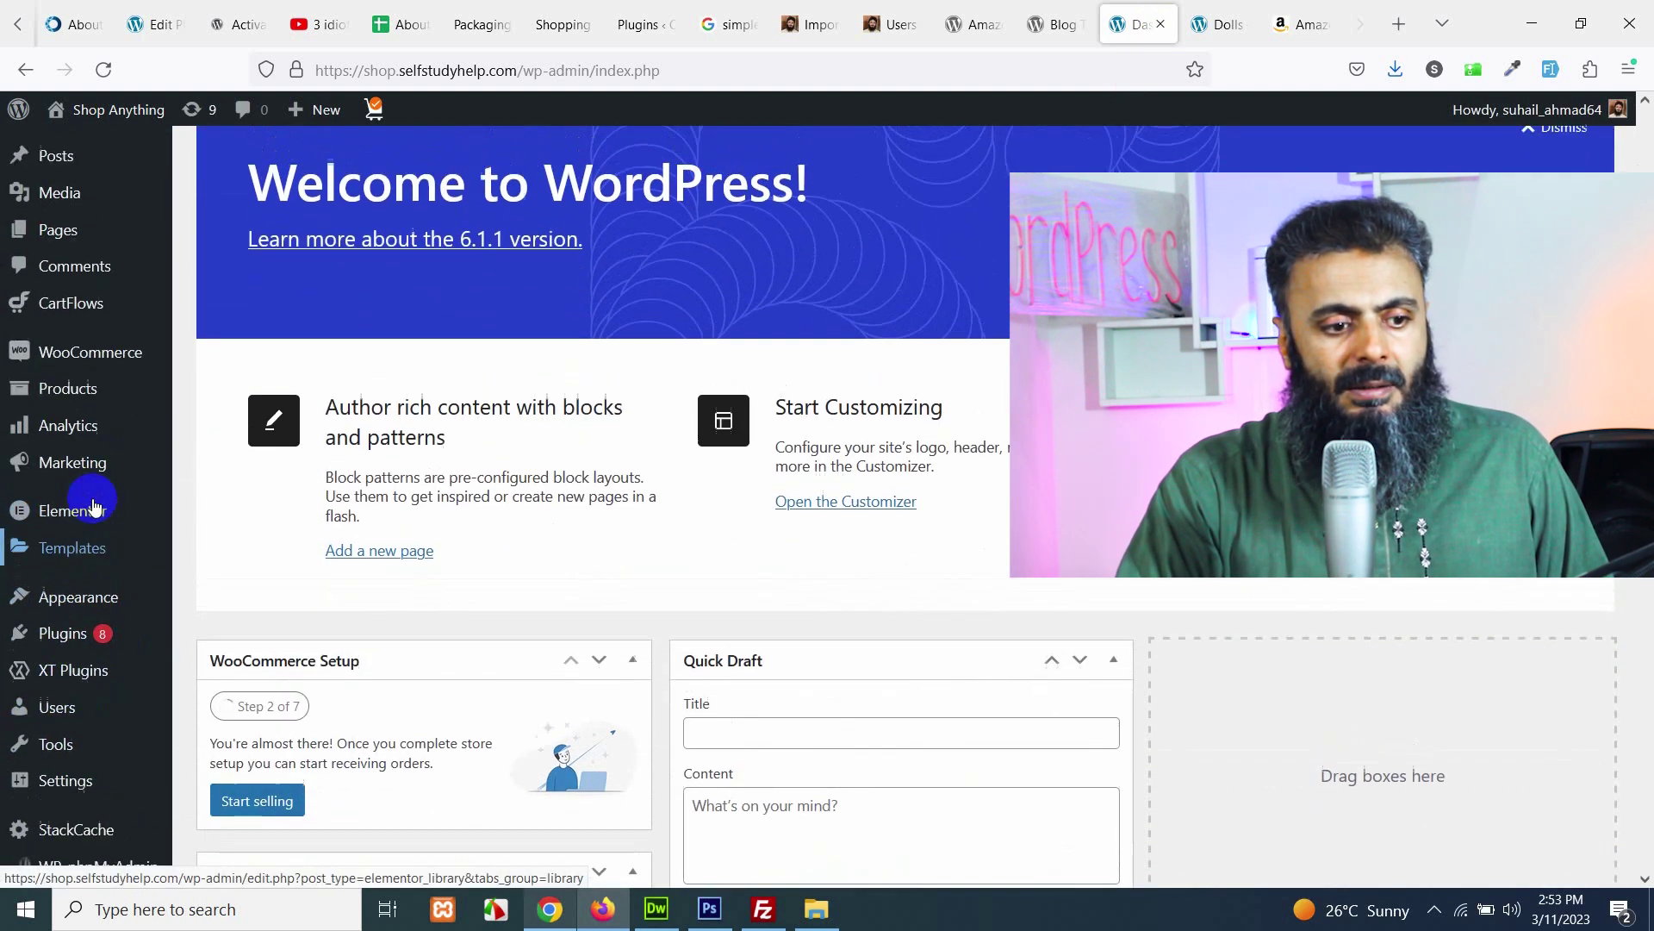
pyautogui.scroll(1, 95, 506)
pyautogui.click(86, 461)
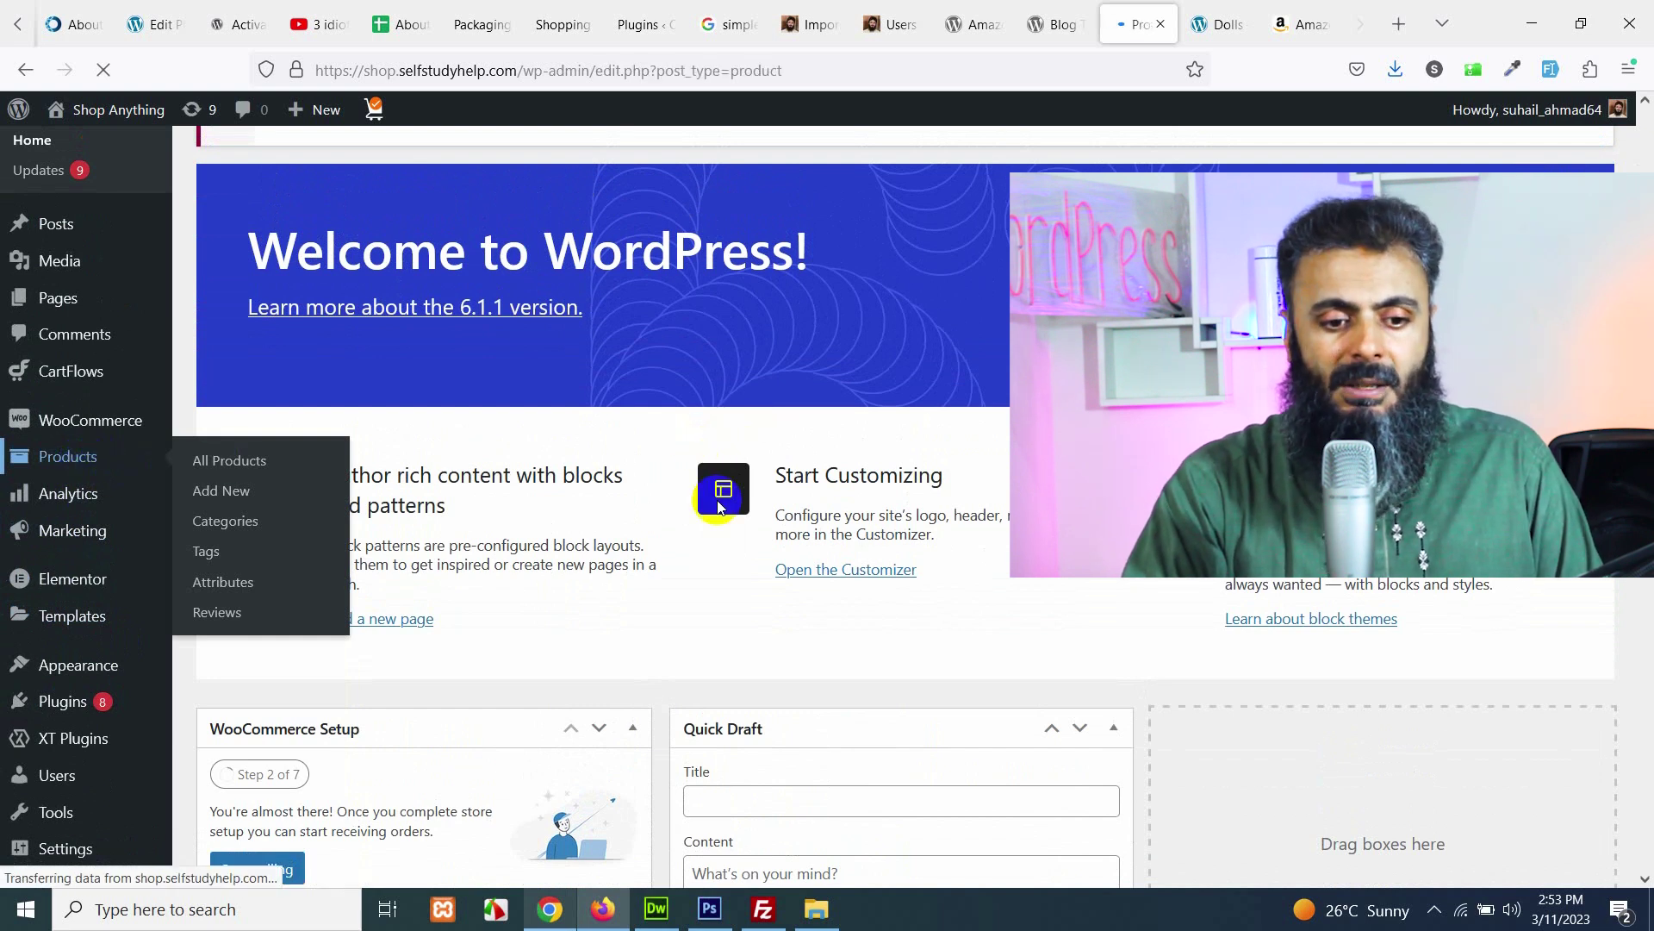
# Reload the main Shop page in the Dolls tab, then switch to the admin products list.
pyautogui.click(1217, 25)
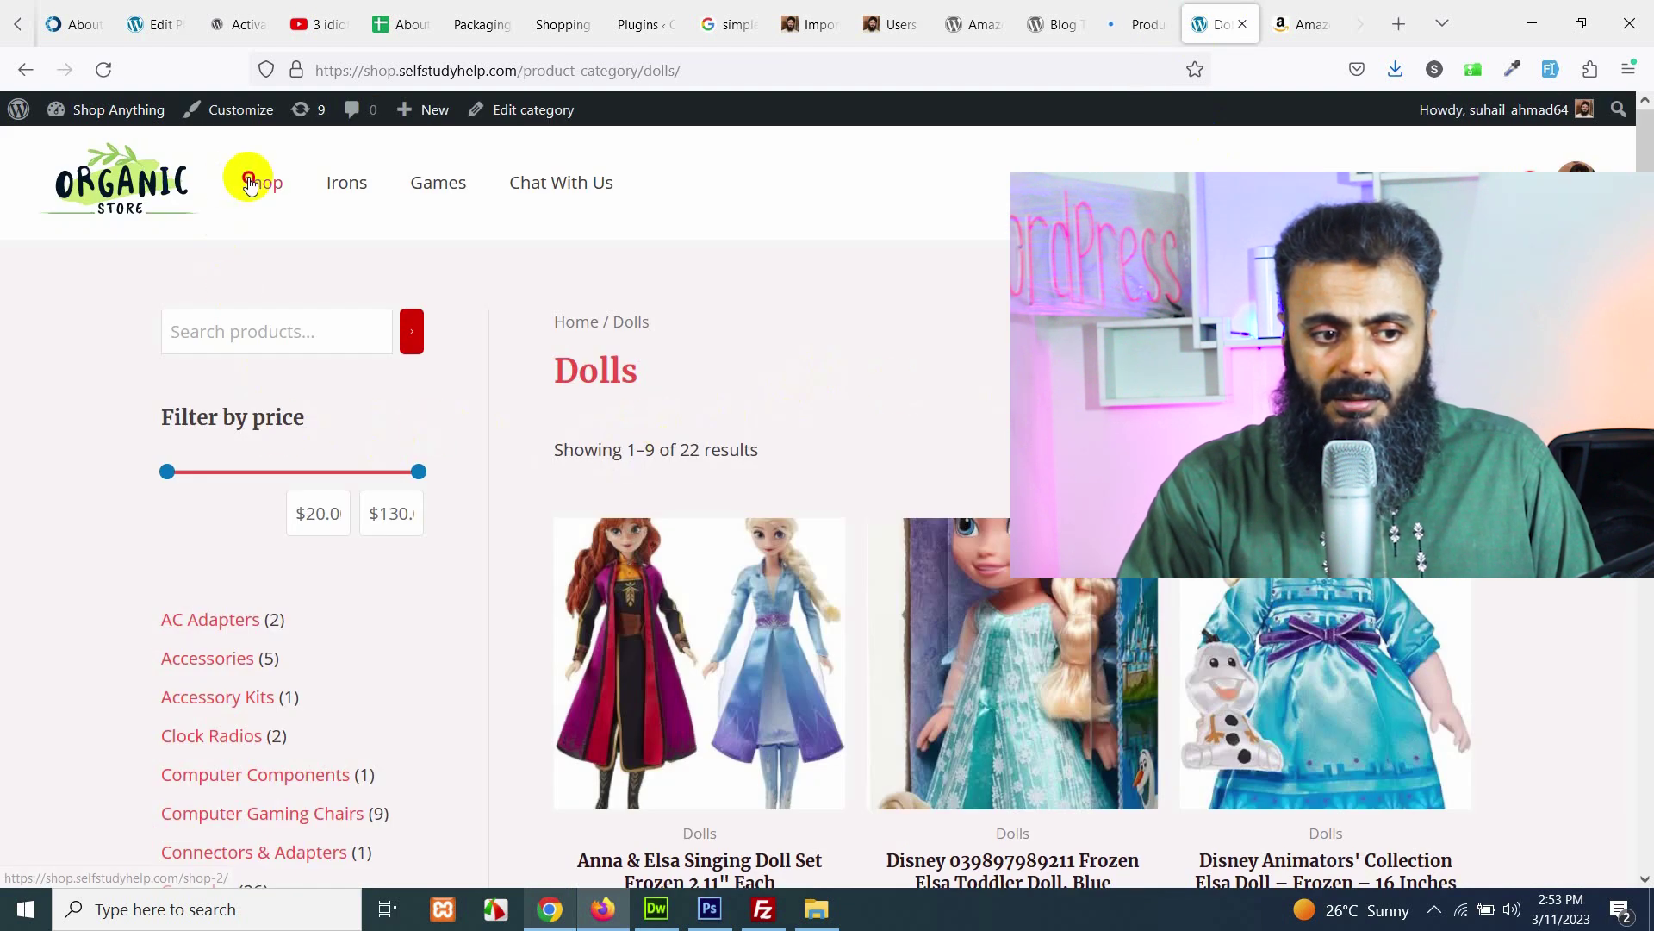
pyautogui.click(257, 179)
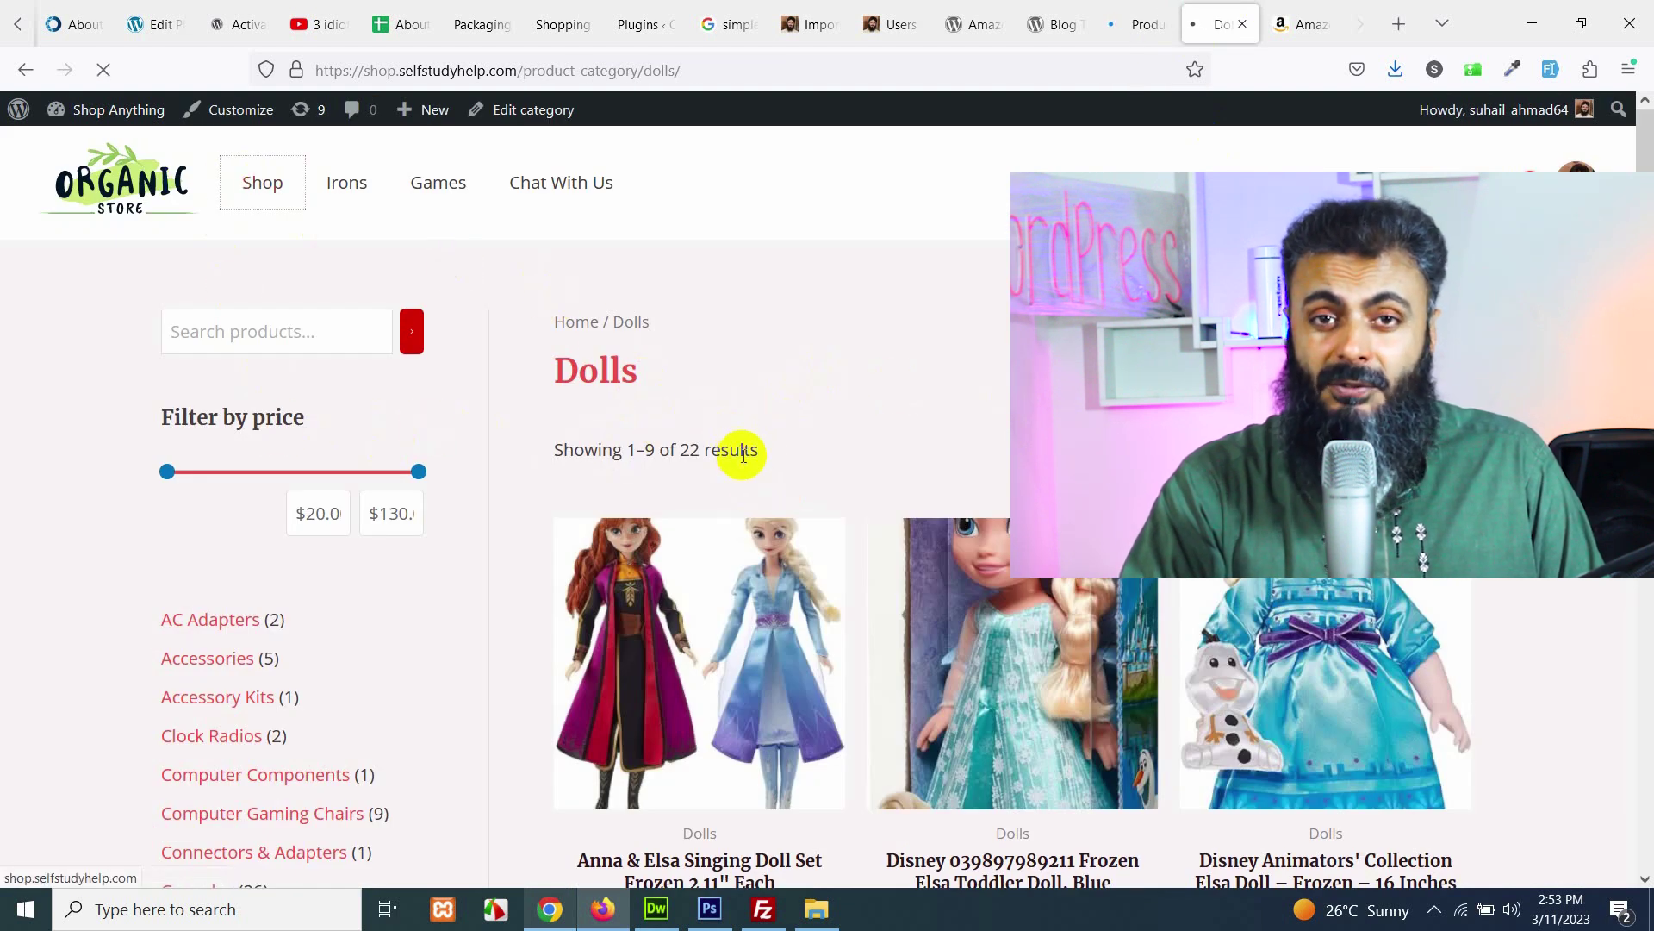
pyautogui.click(1120, 24)
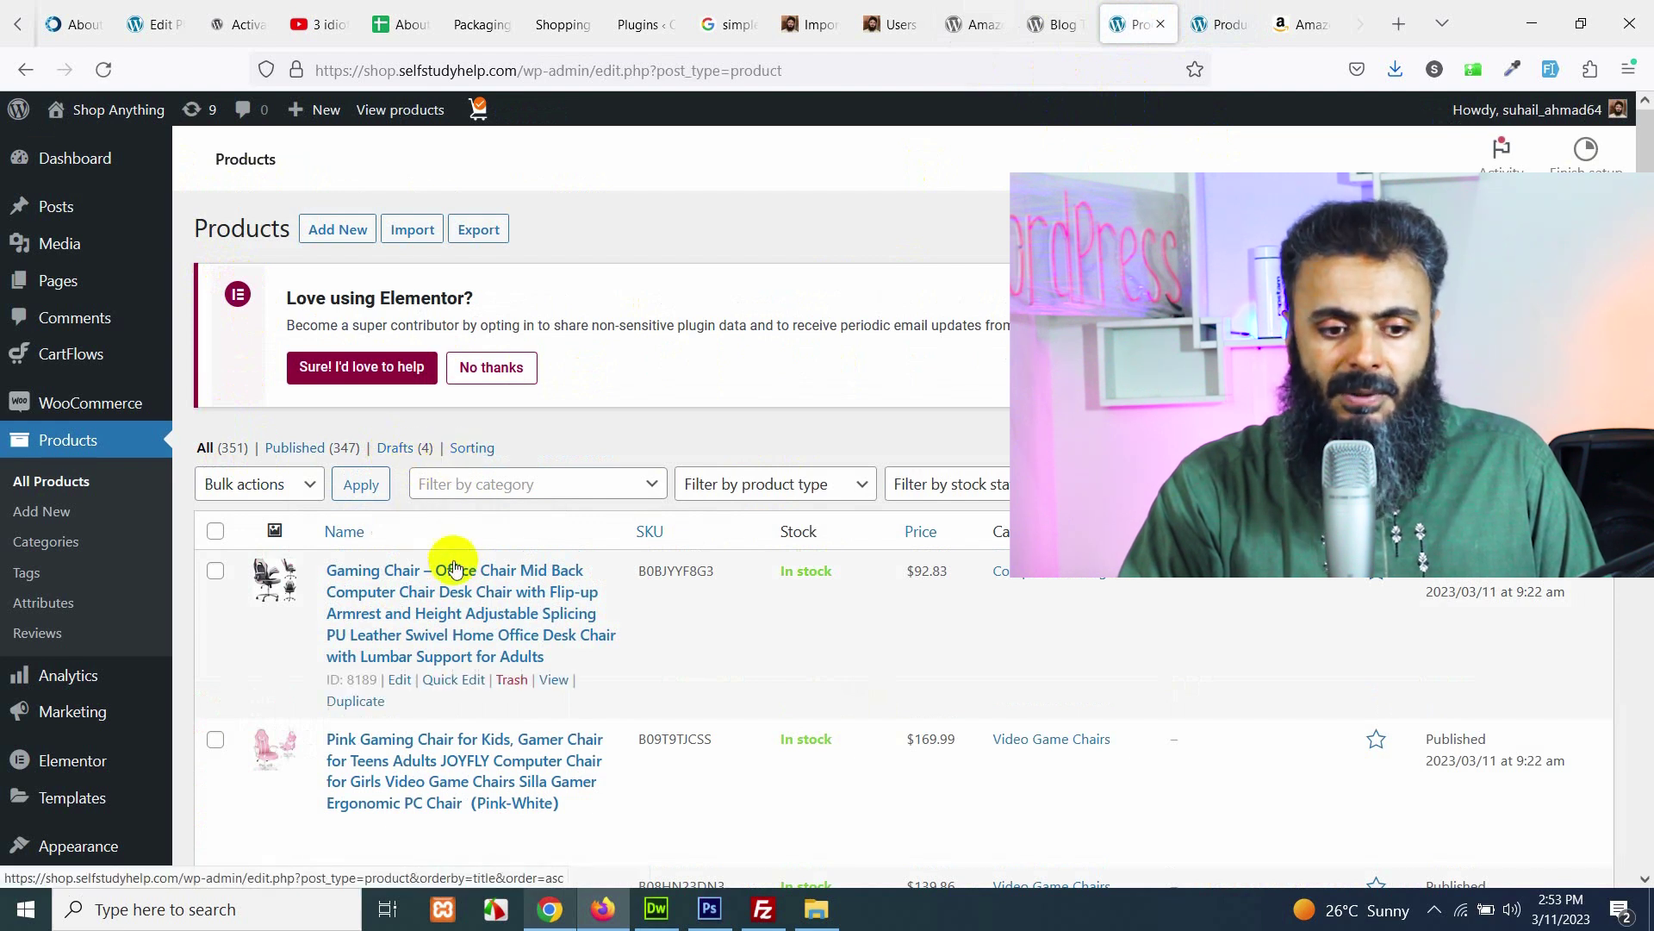
# Leave the 351-product list for the Plugins > Add New page.
pyautogui.scroll(-3, 454, 561)
pyautogui.scroll(-7, 547, 617)
pyautogui.scroll(10, 436, 684)
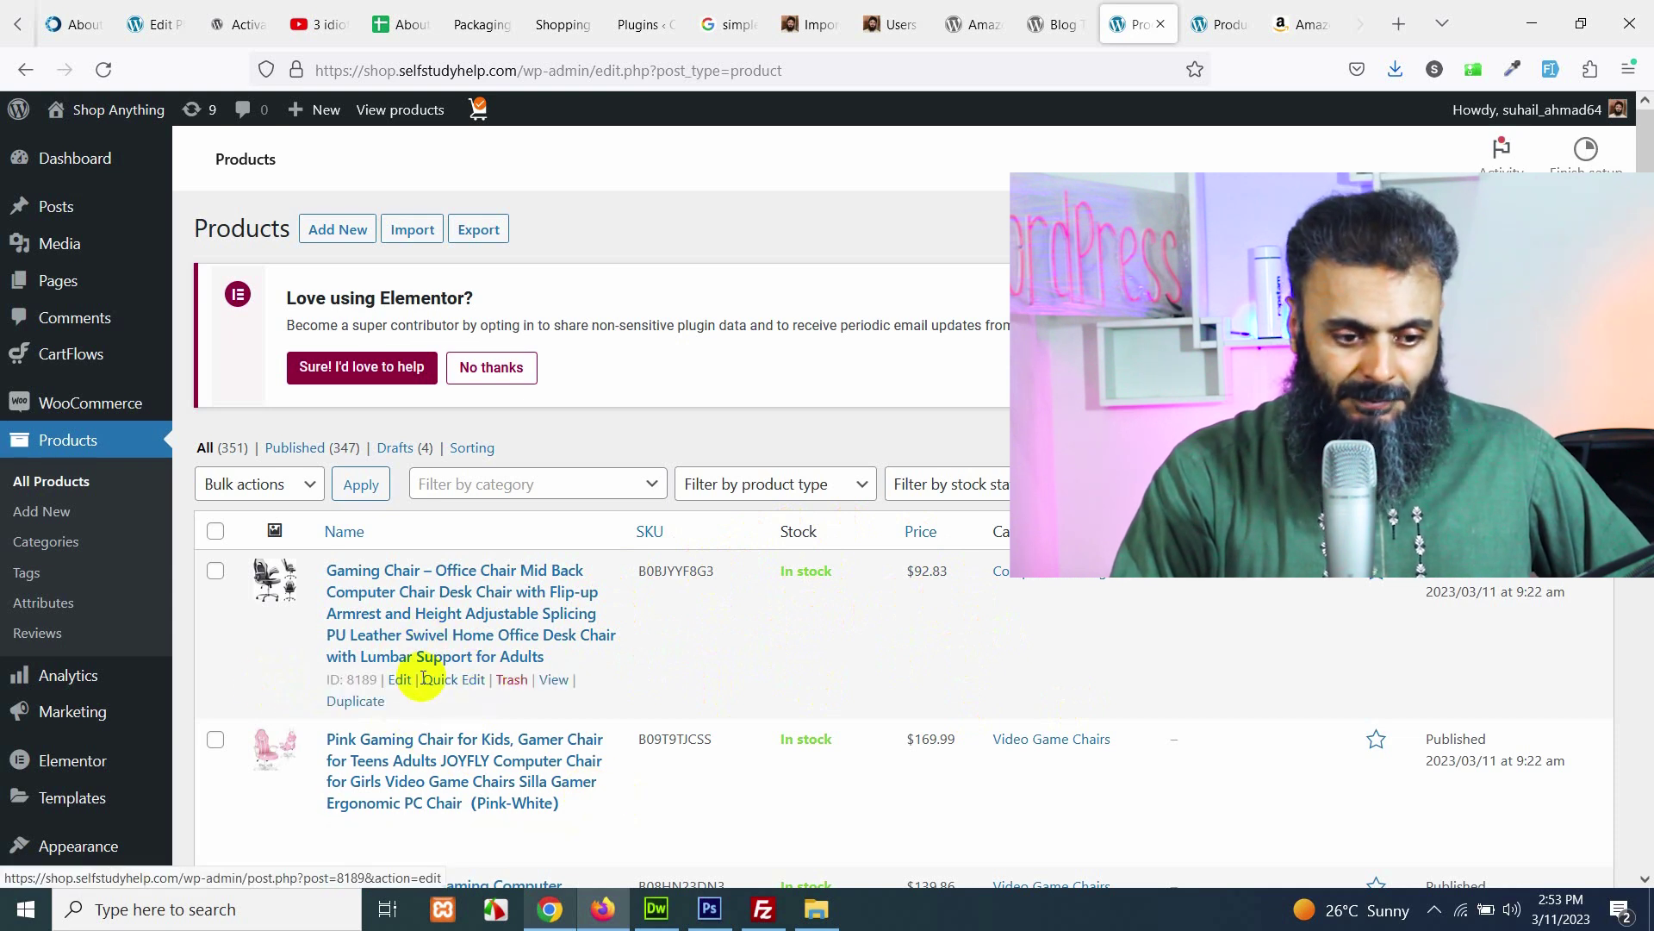
pyautogui.scroll(-3, 413, 680)
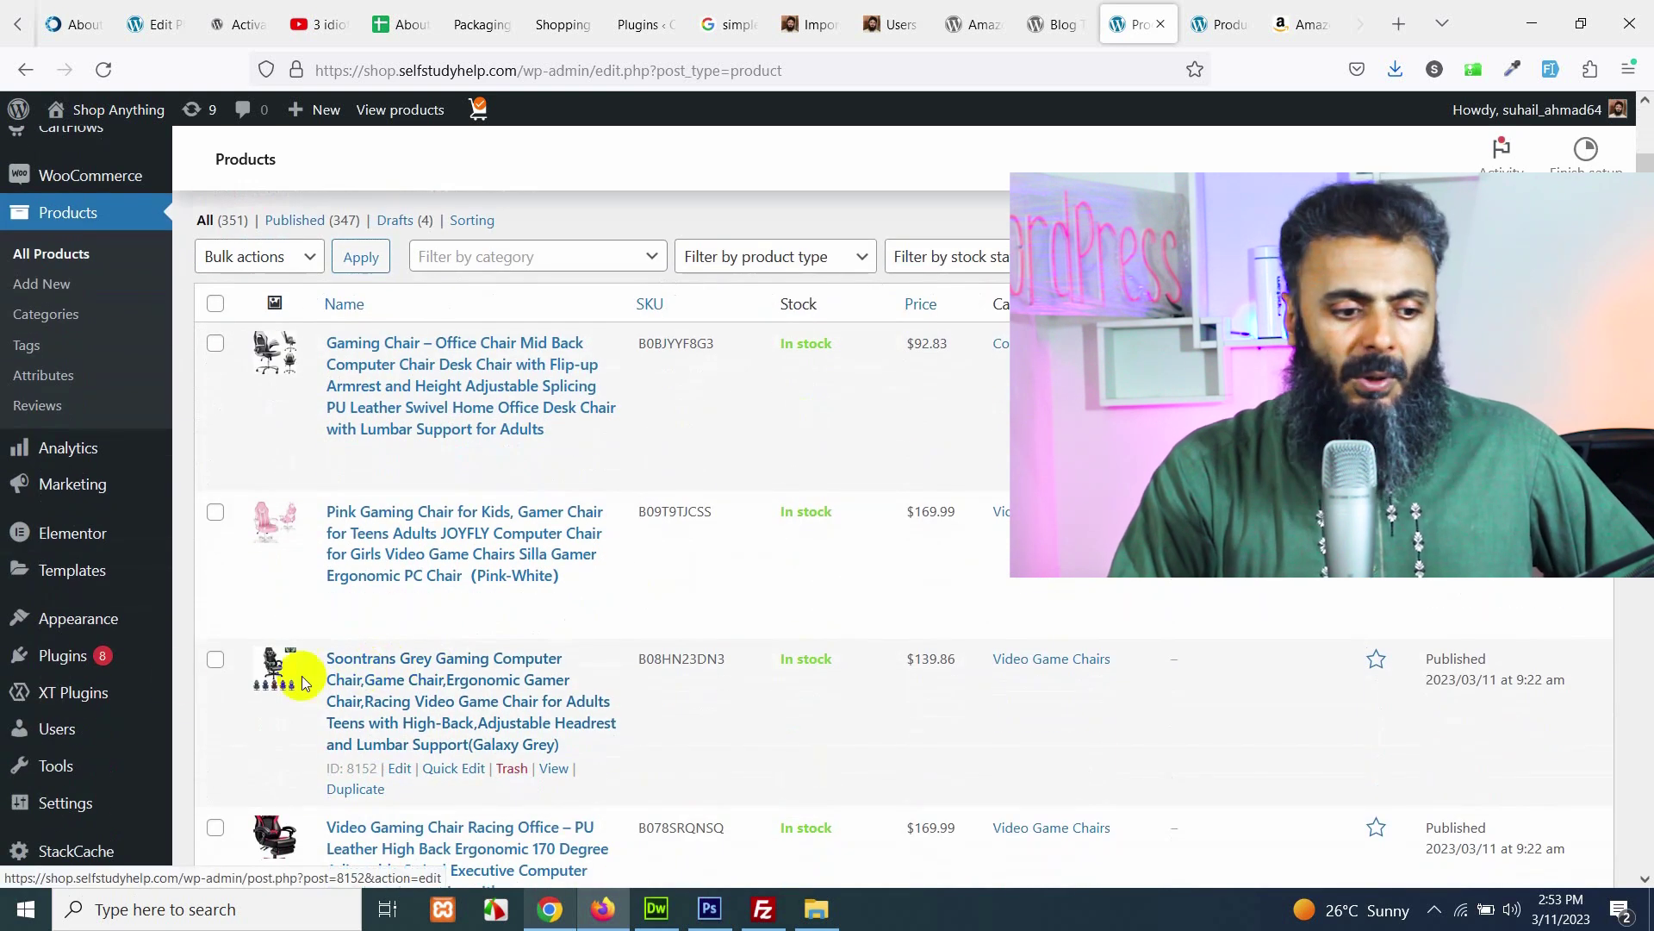
pyautogui.moveTo(23, 659)
pyautogui.click(223, 691)
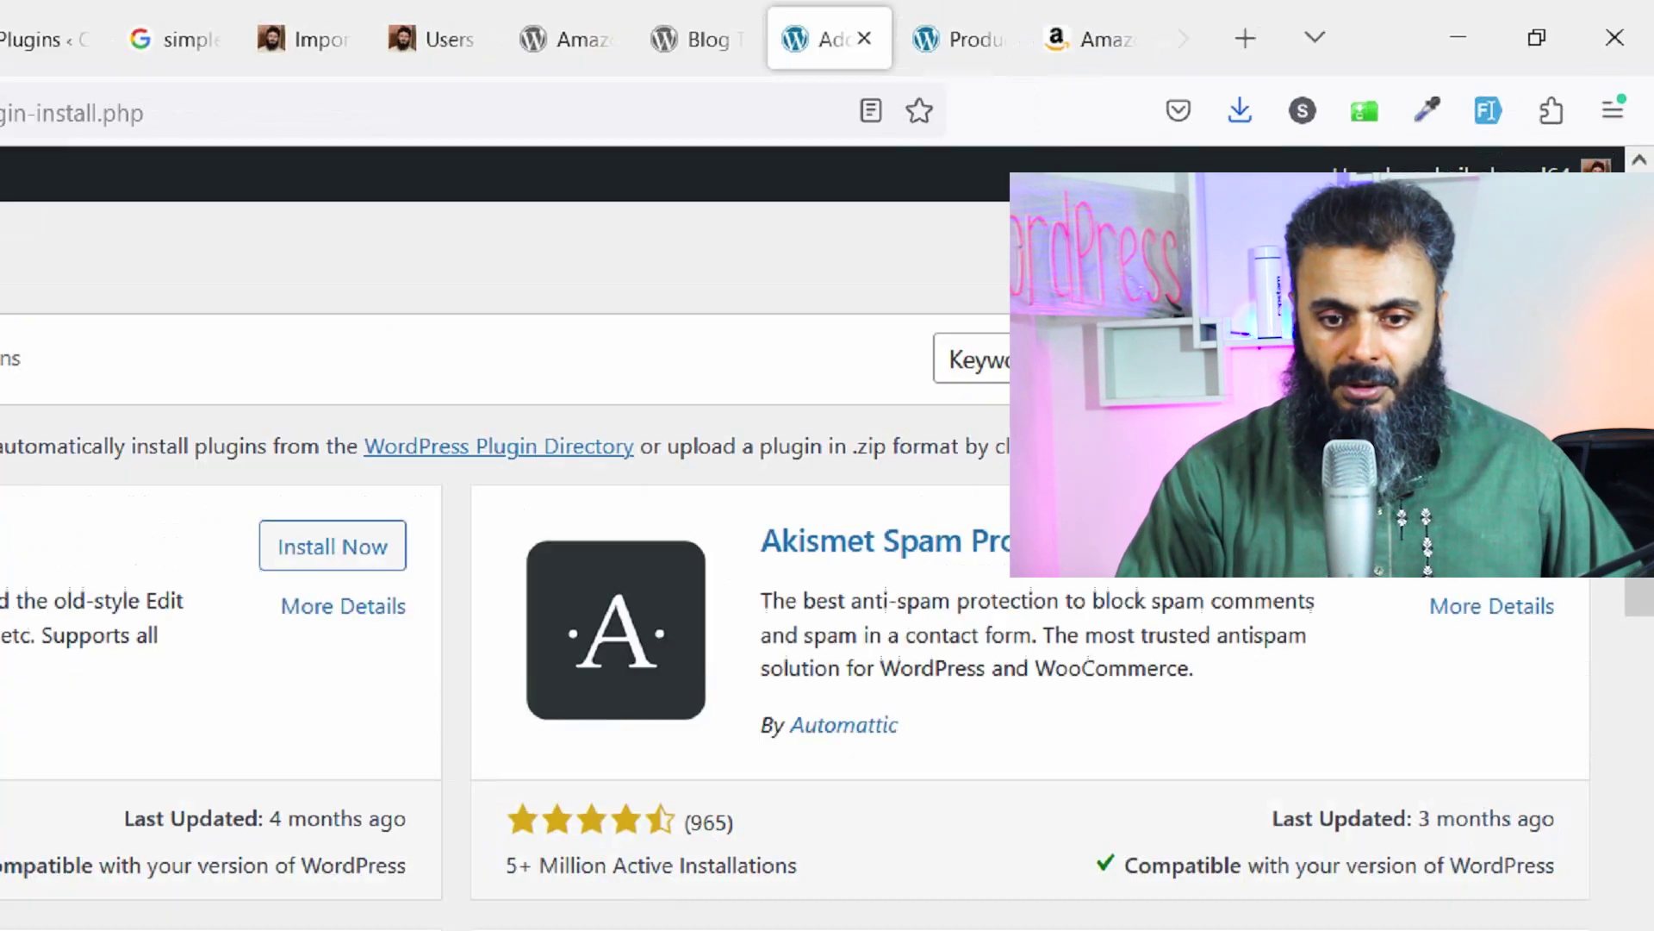
# Search plugins for 'amazon products to woocommerce', then add the plugin author's name to the query.
pyautogui.click(1327, 224)
pyautogui.write('am')
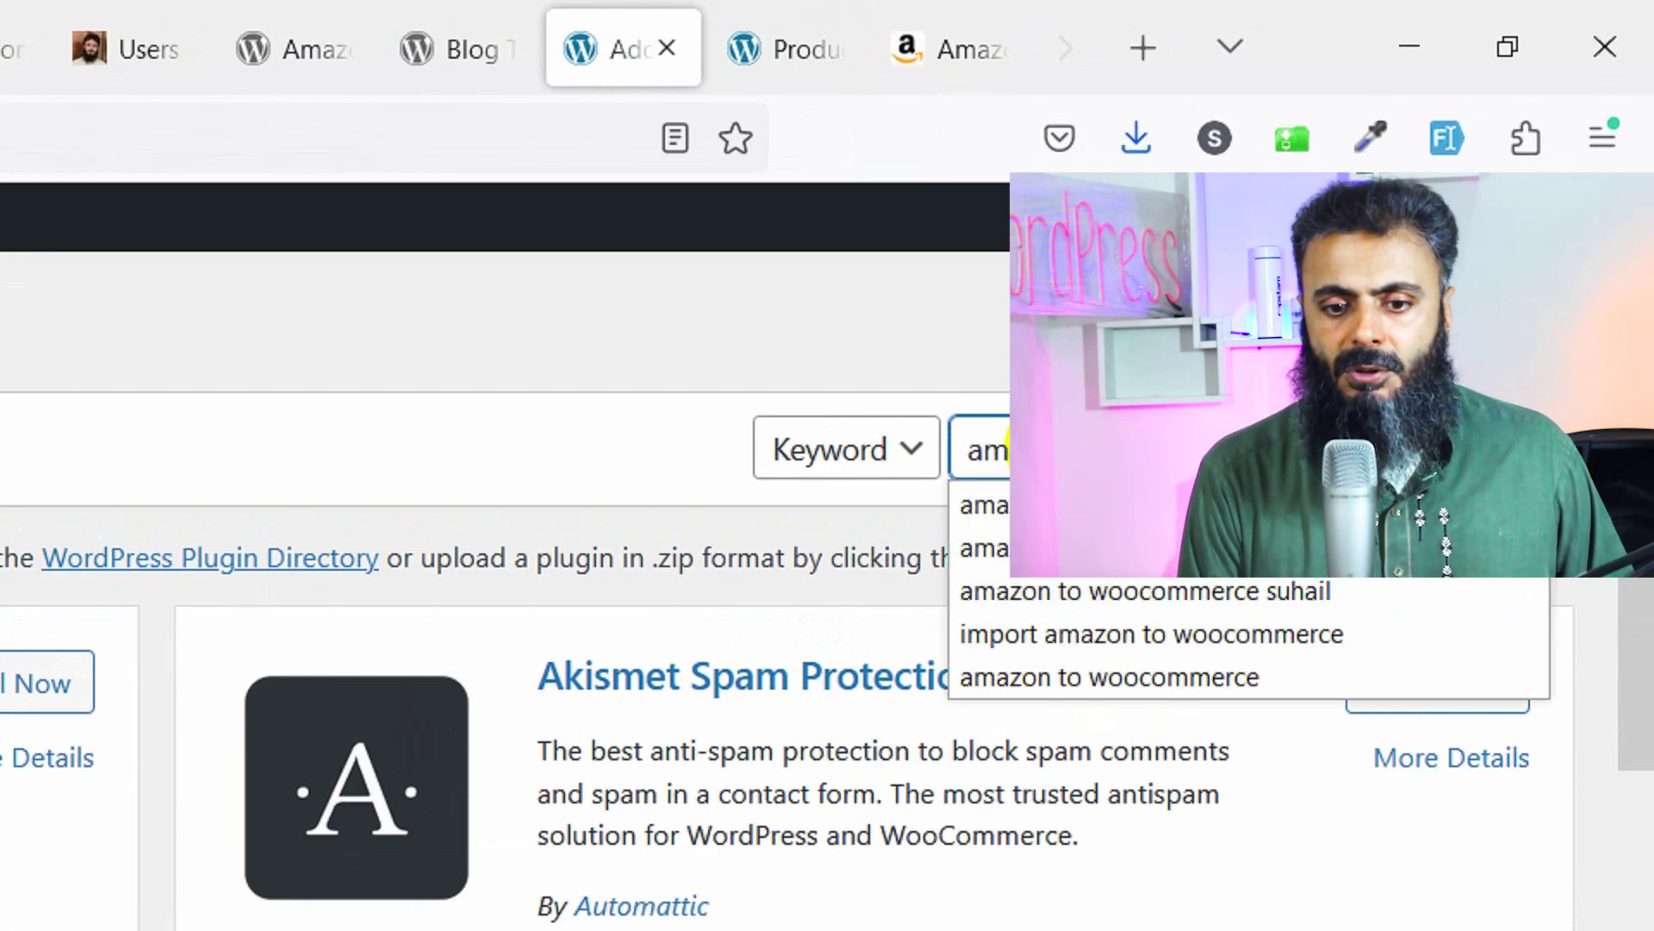
pyautogui.write('azon products to woocommerce')
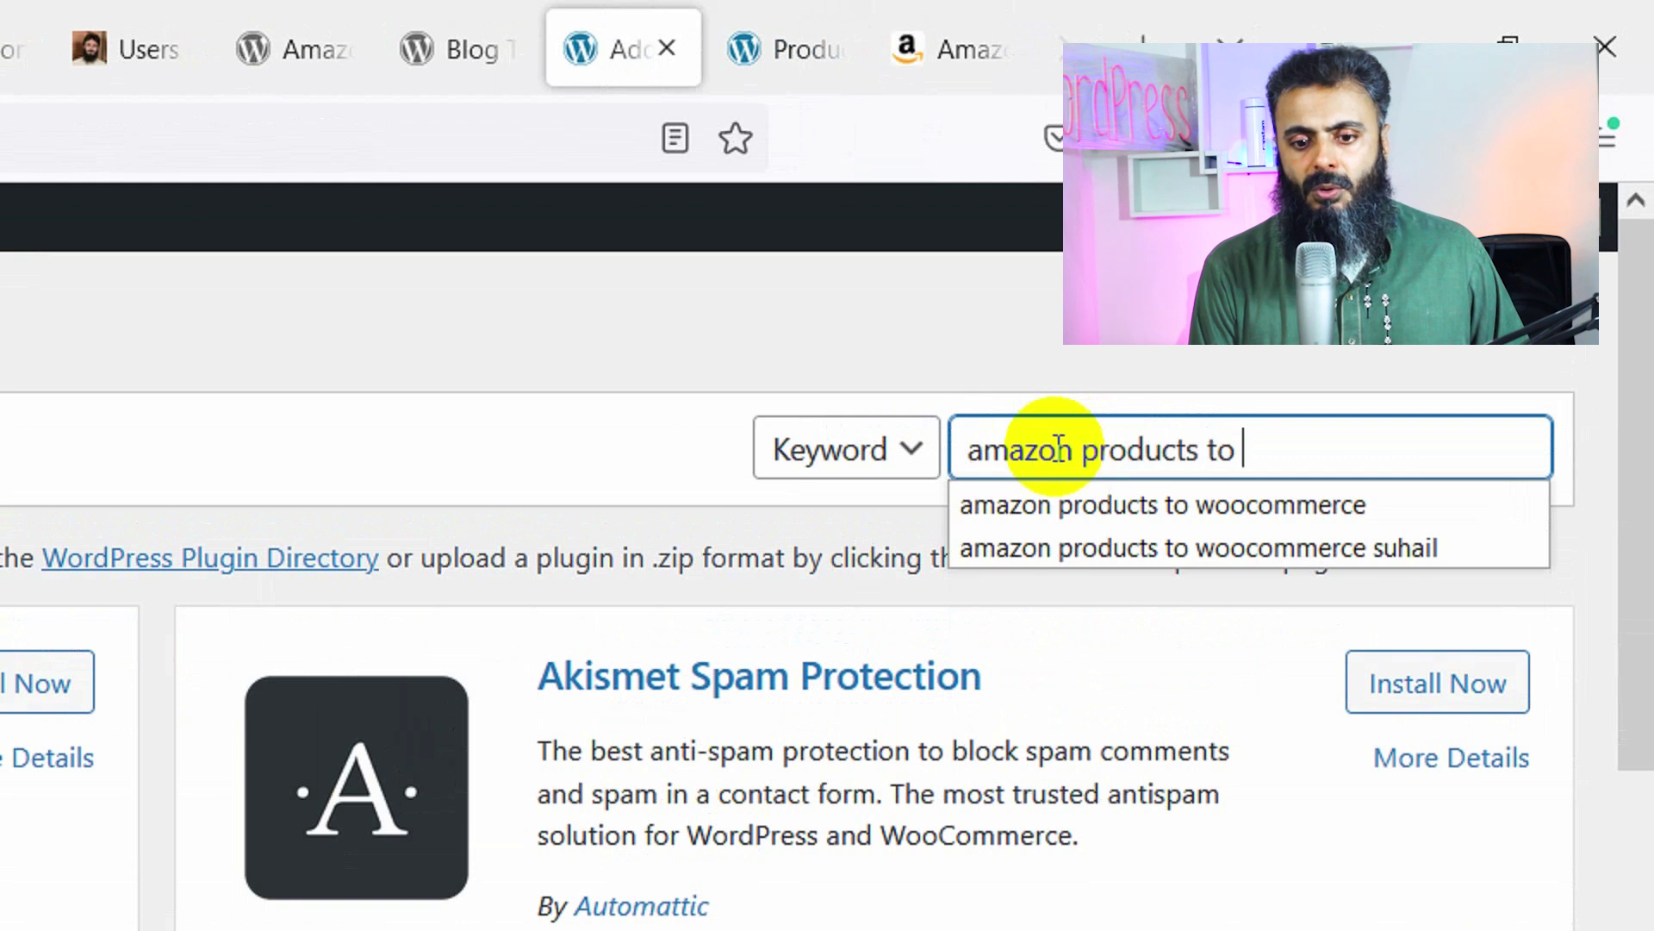
pyautogui.press('Return')
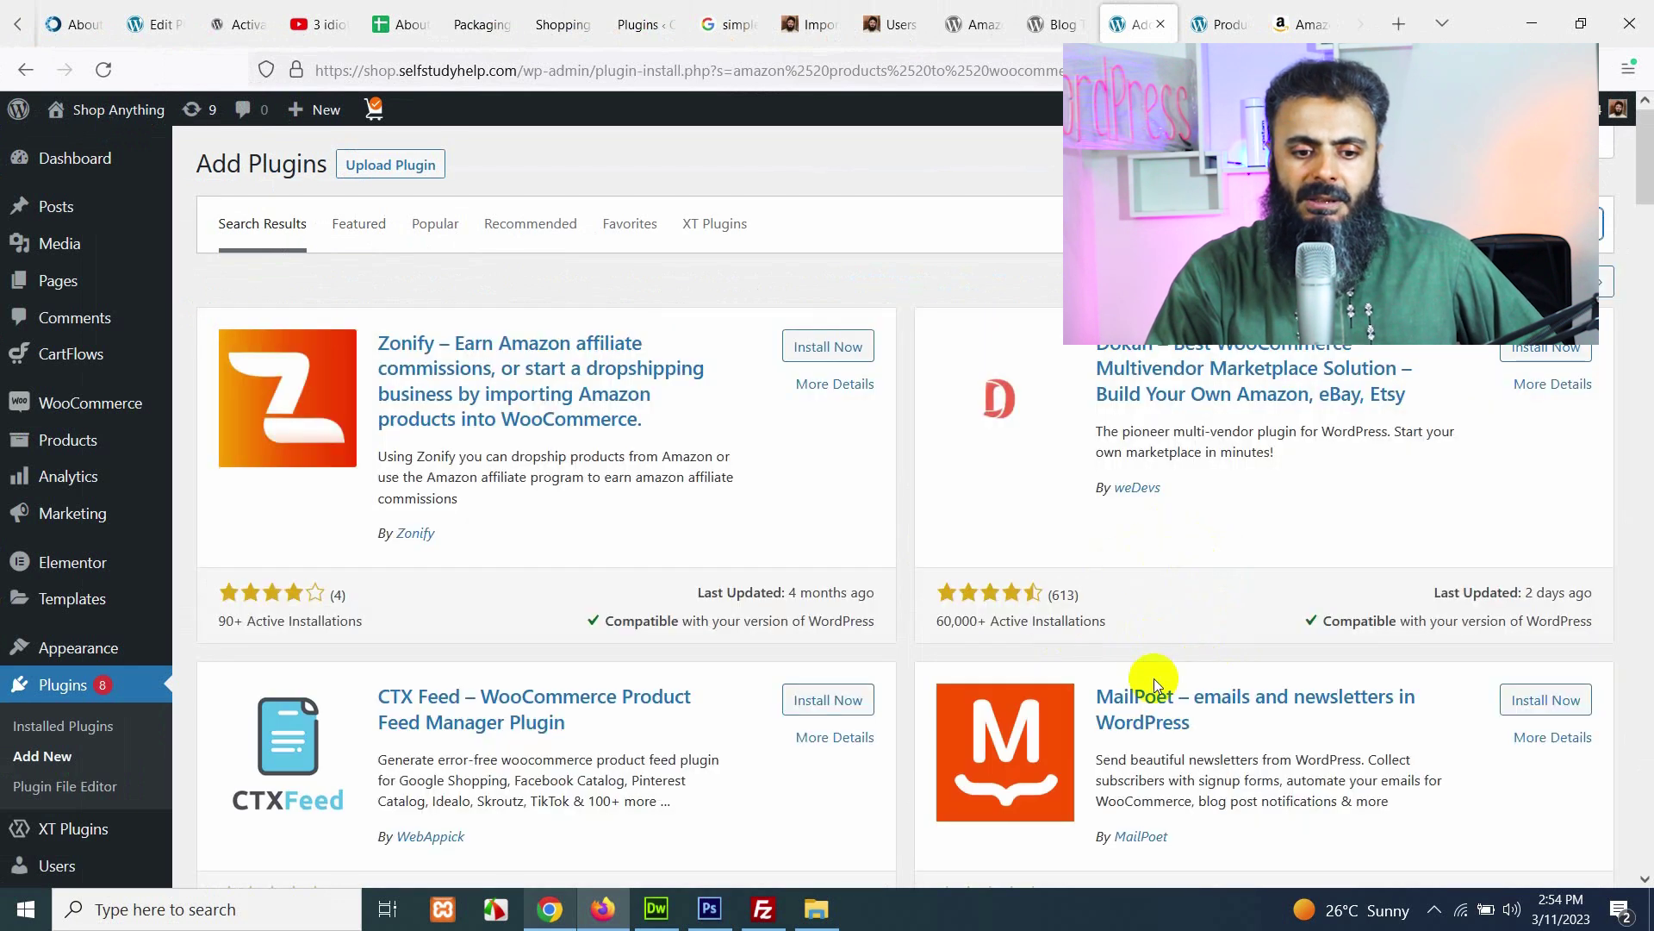
pyautogui.scroll(-5, 1058, 670)
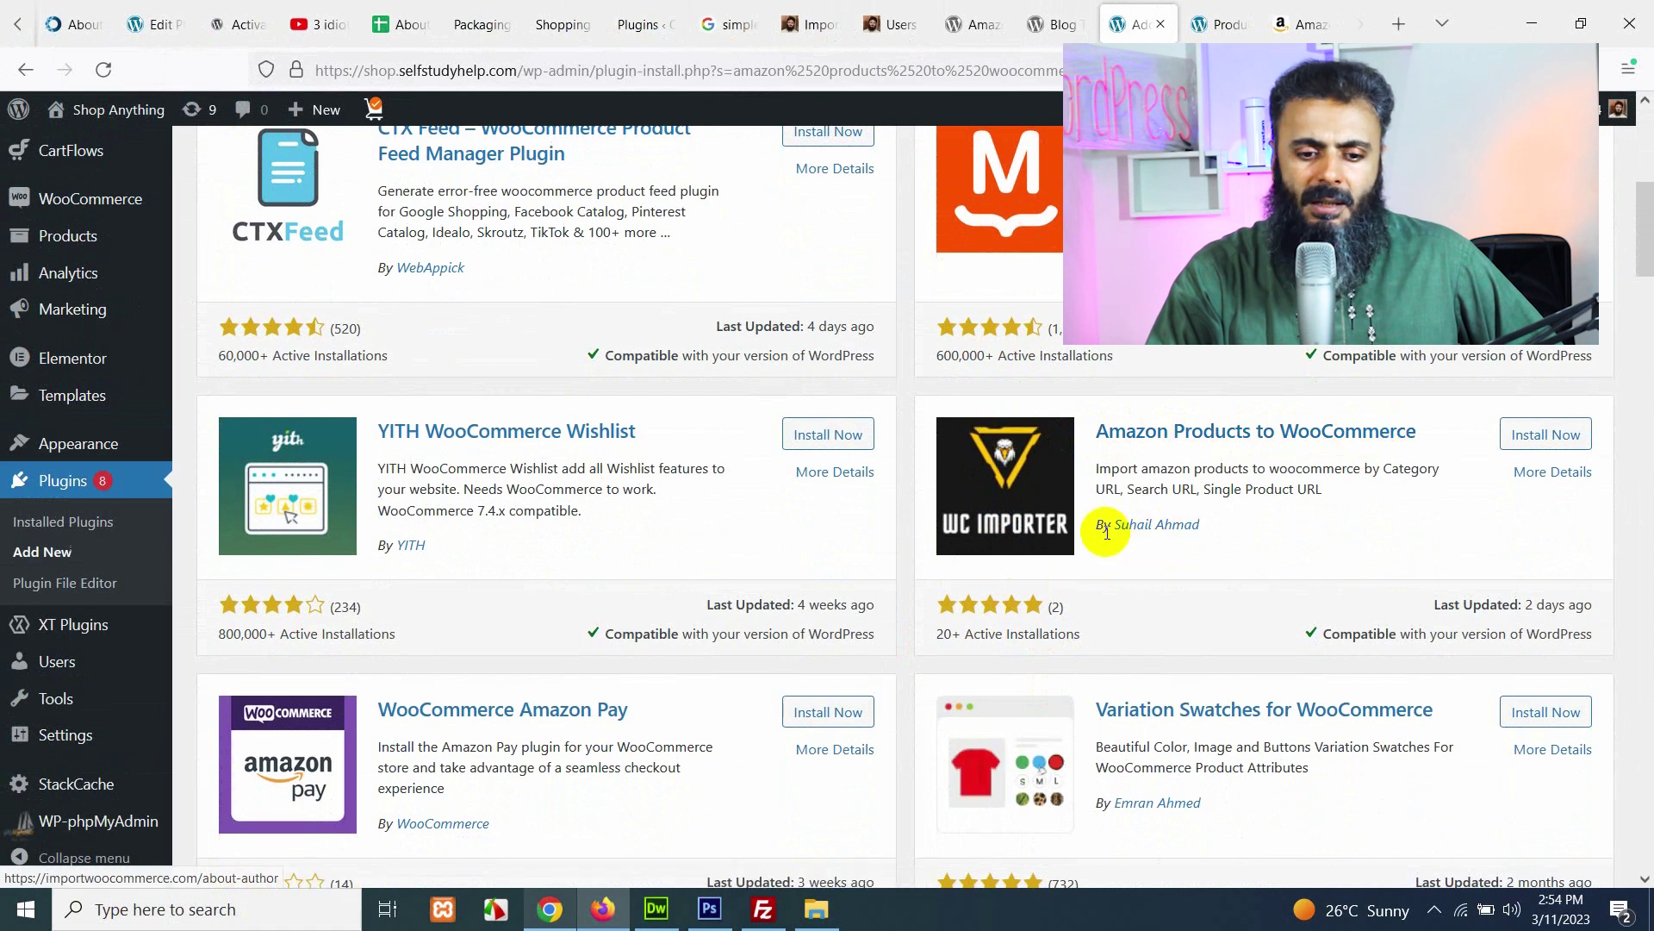
pyautogui.scroll(1, 1164, 564)
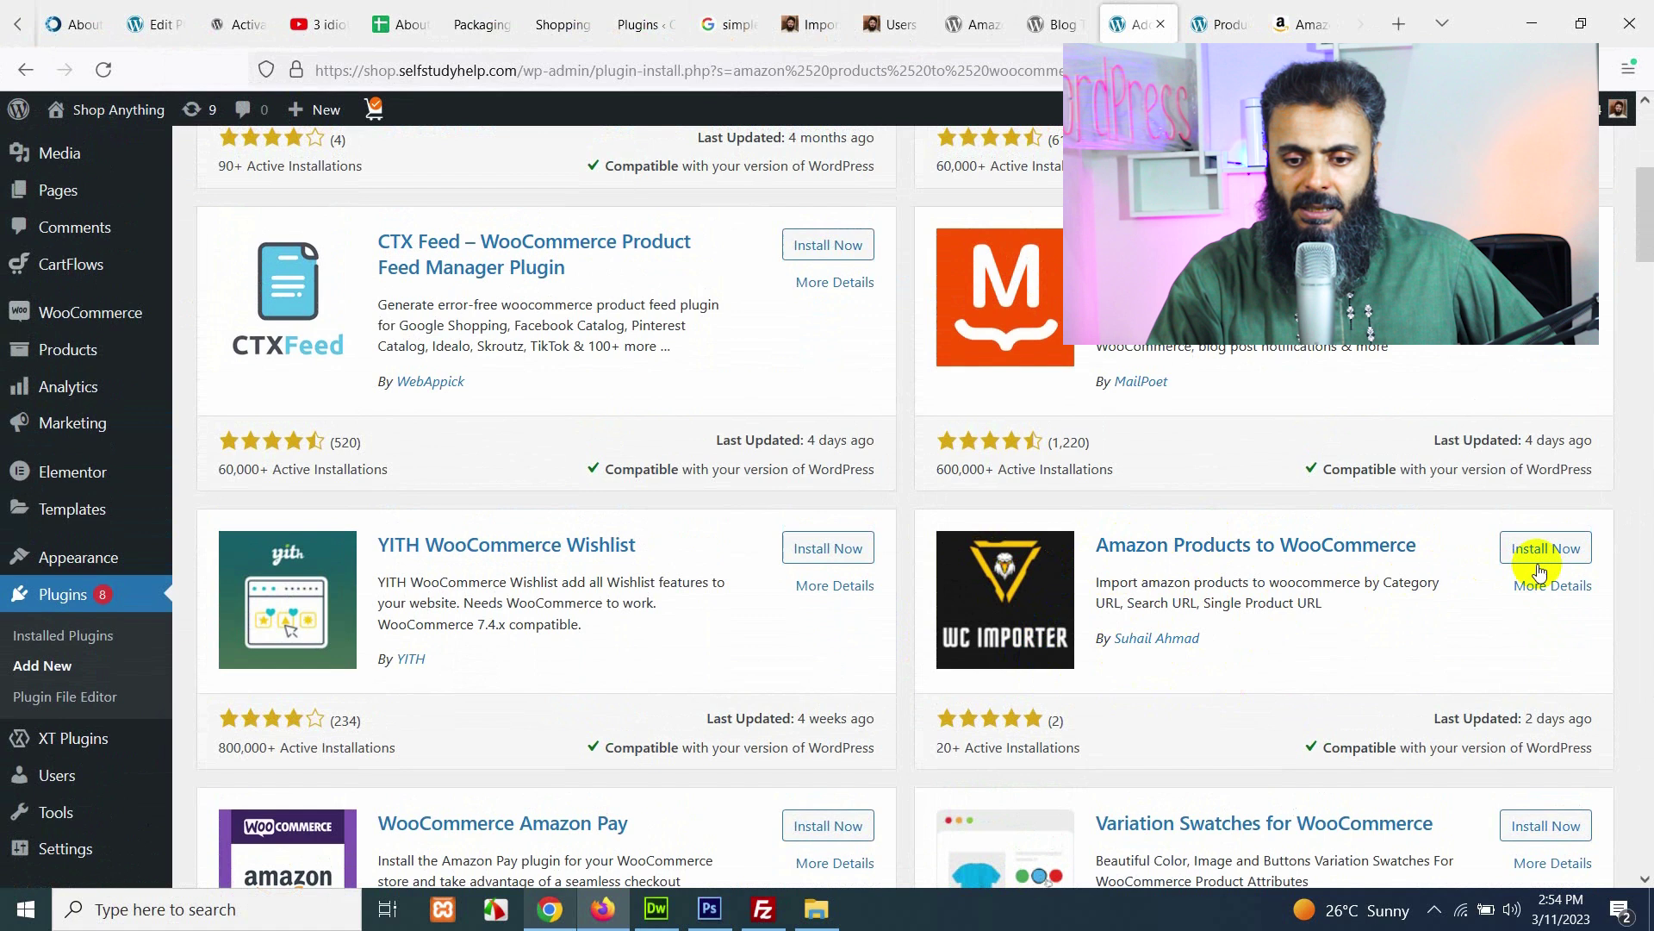
pyautogui.scroll(4, 1384, 636)
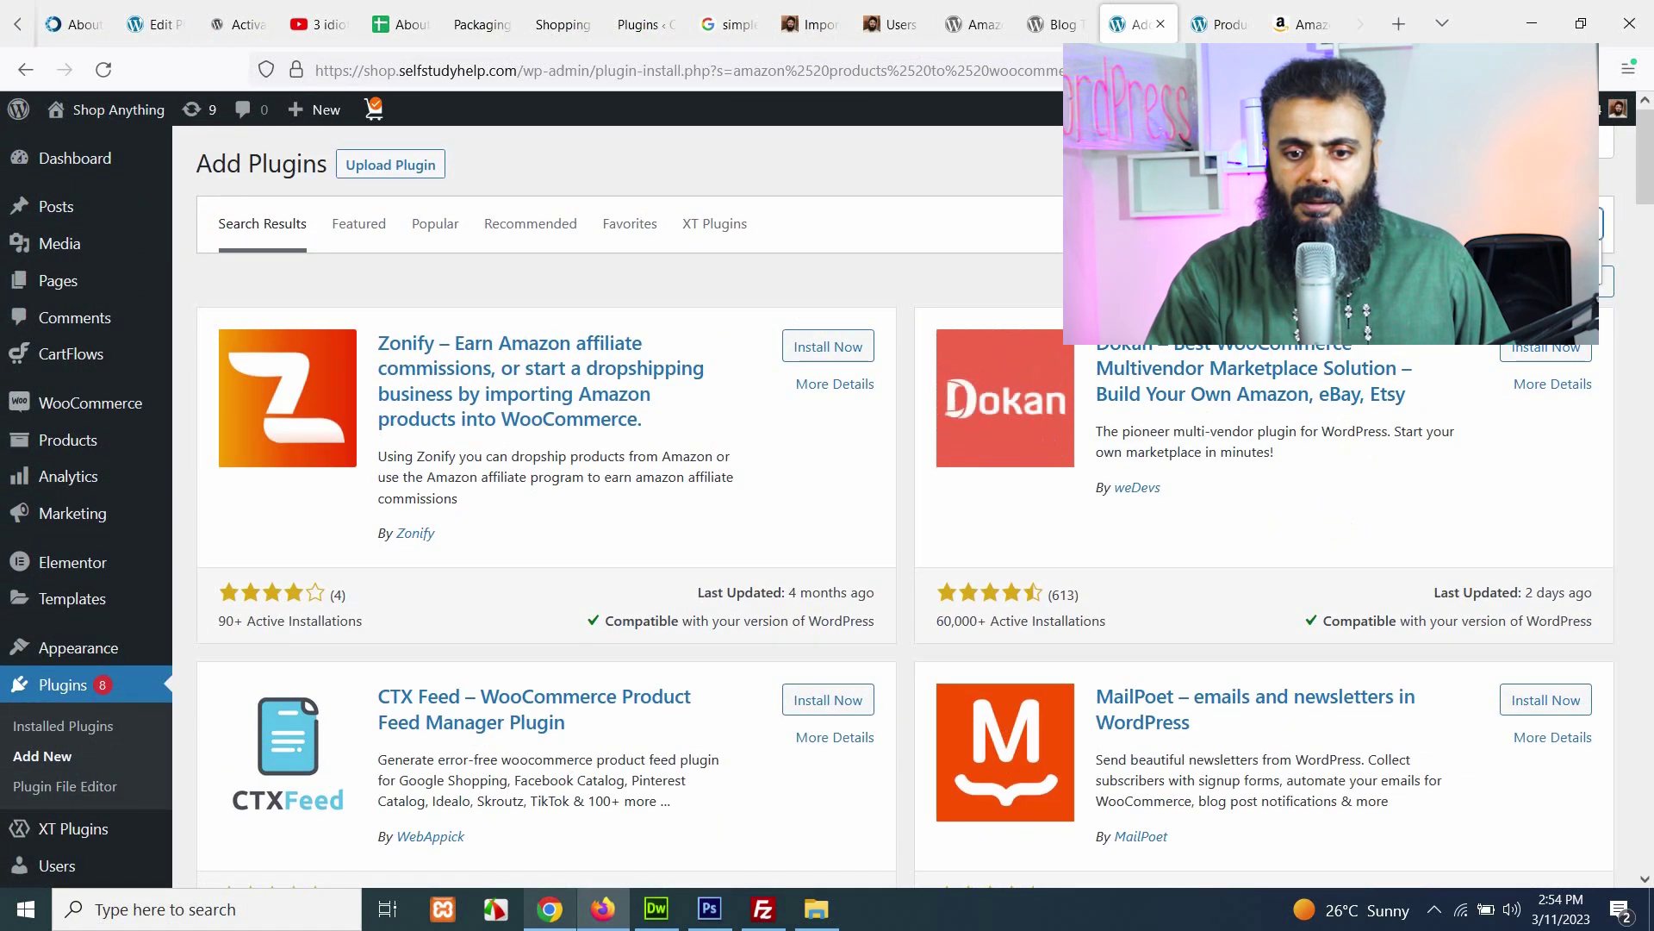
pyautogui.click(1571, 227)
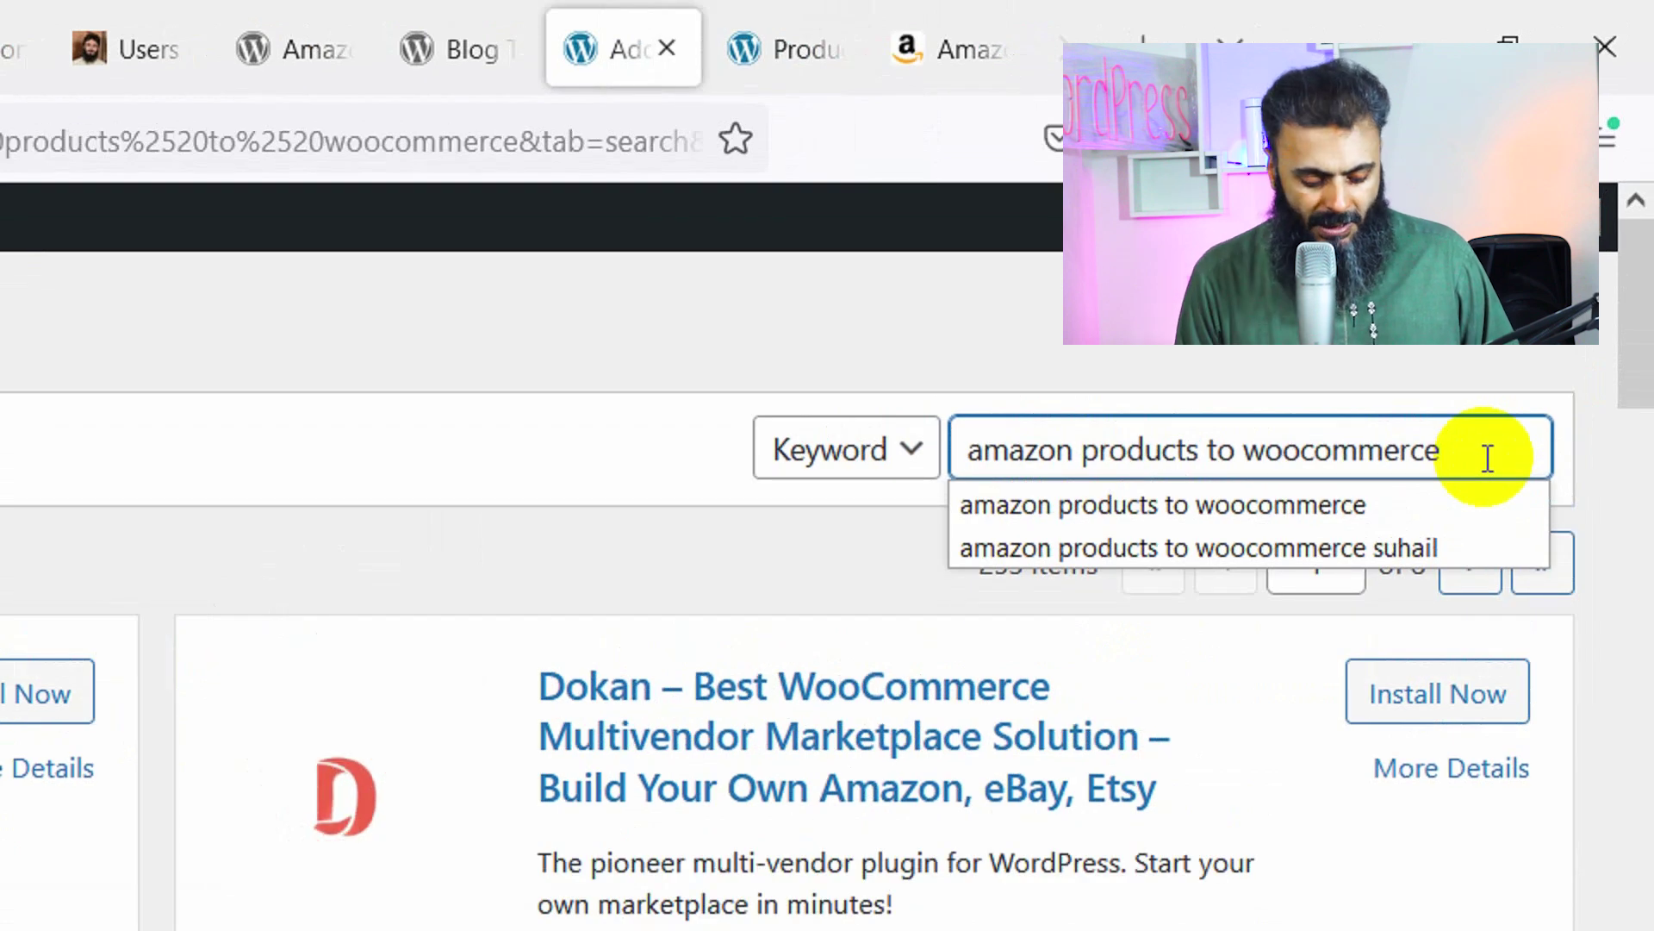
pyautogui.write('suhail')
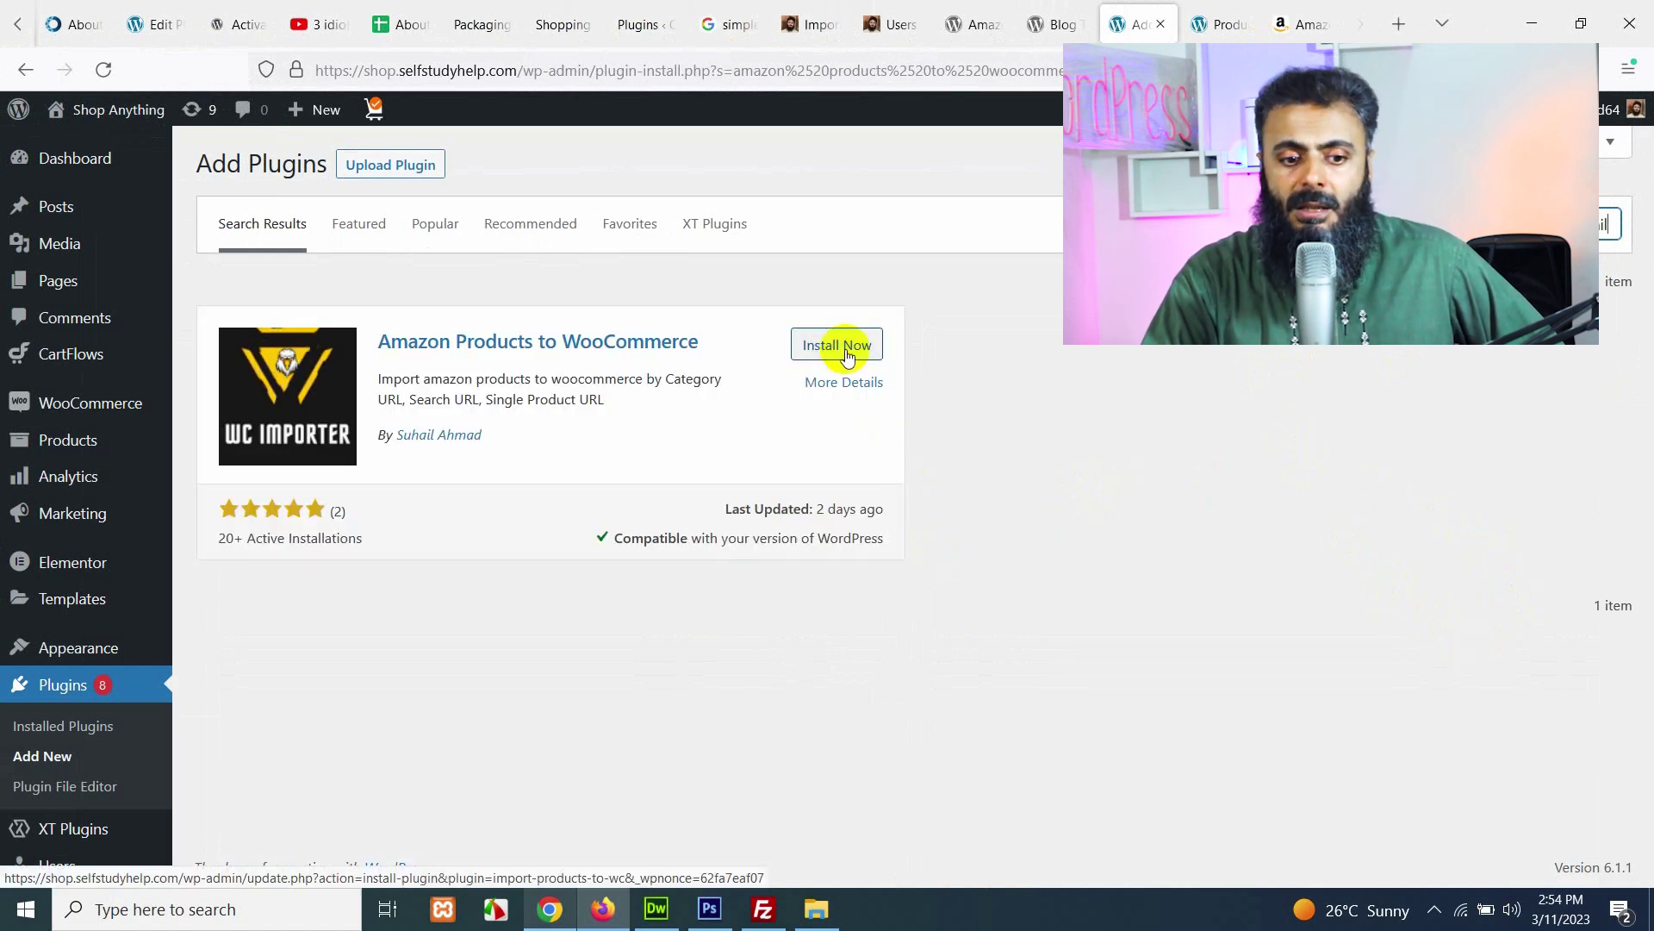
# Install Amazon Products to WooCommerce and copy the Importwoocommerce.com link from its details.
pyautogui.click(846, 351)
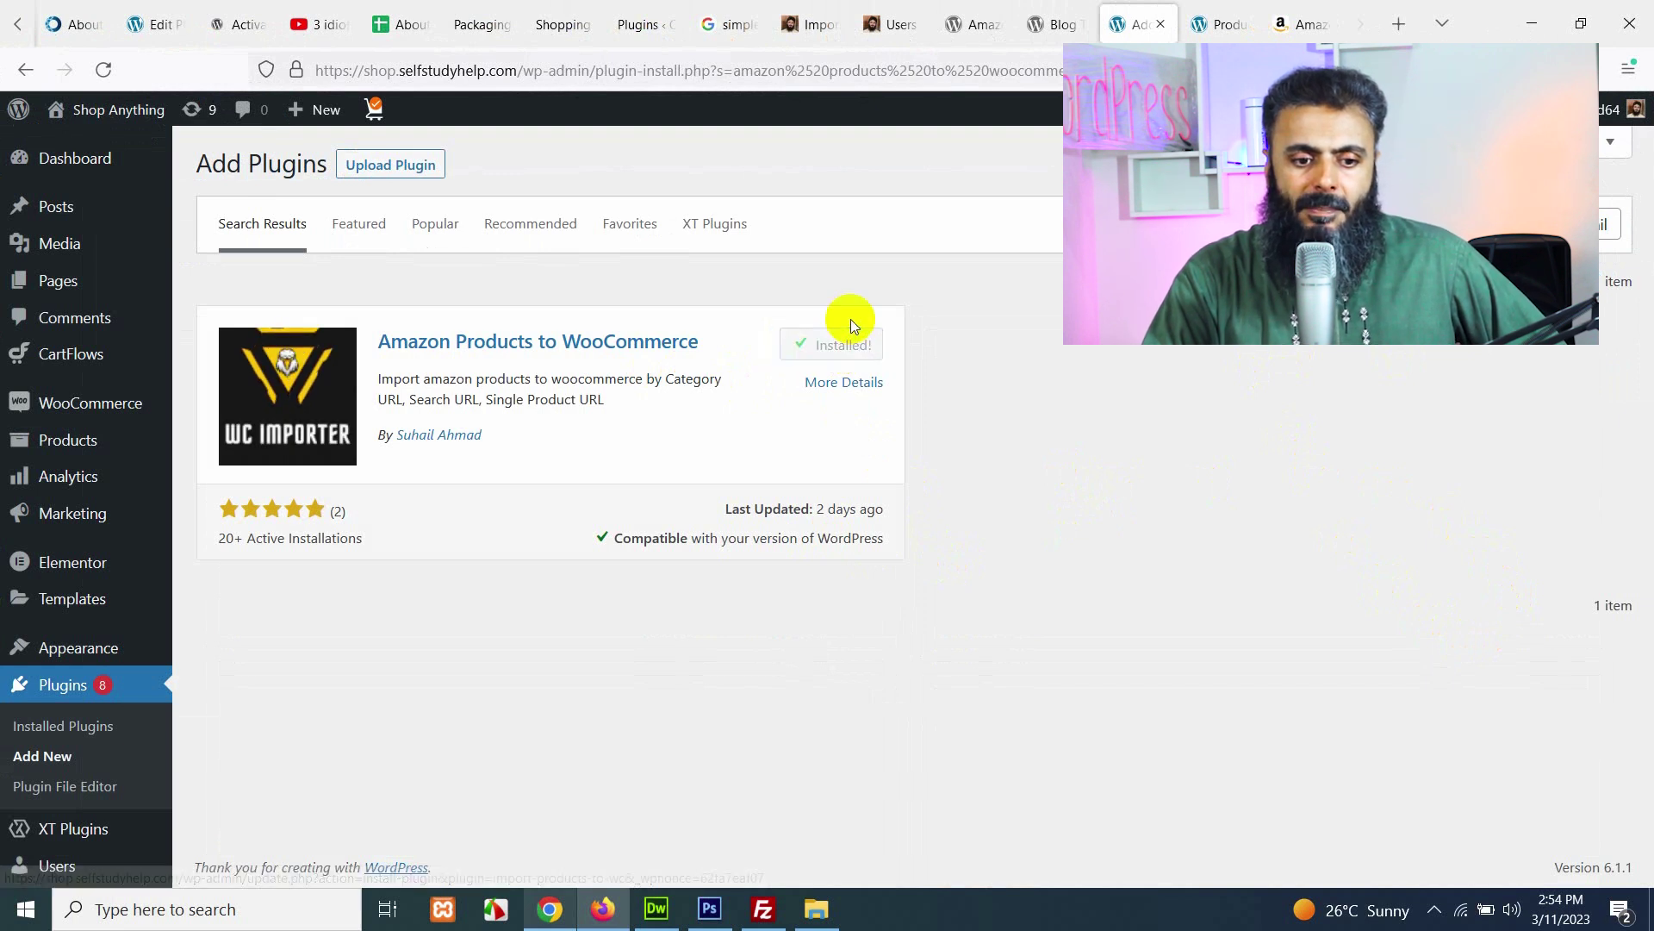
pyautogui.click(834, 382)
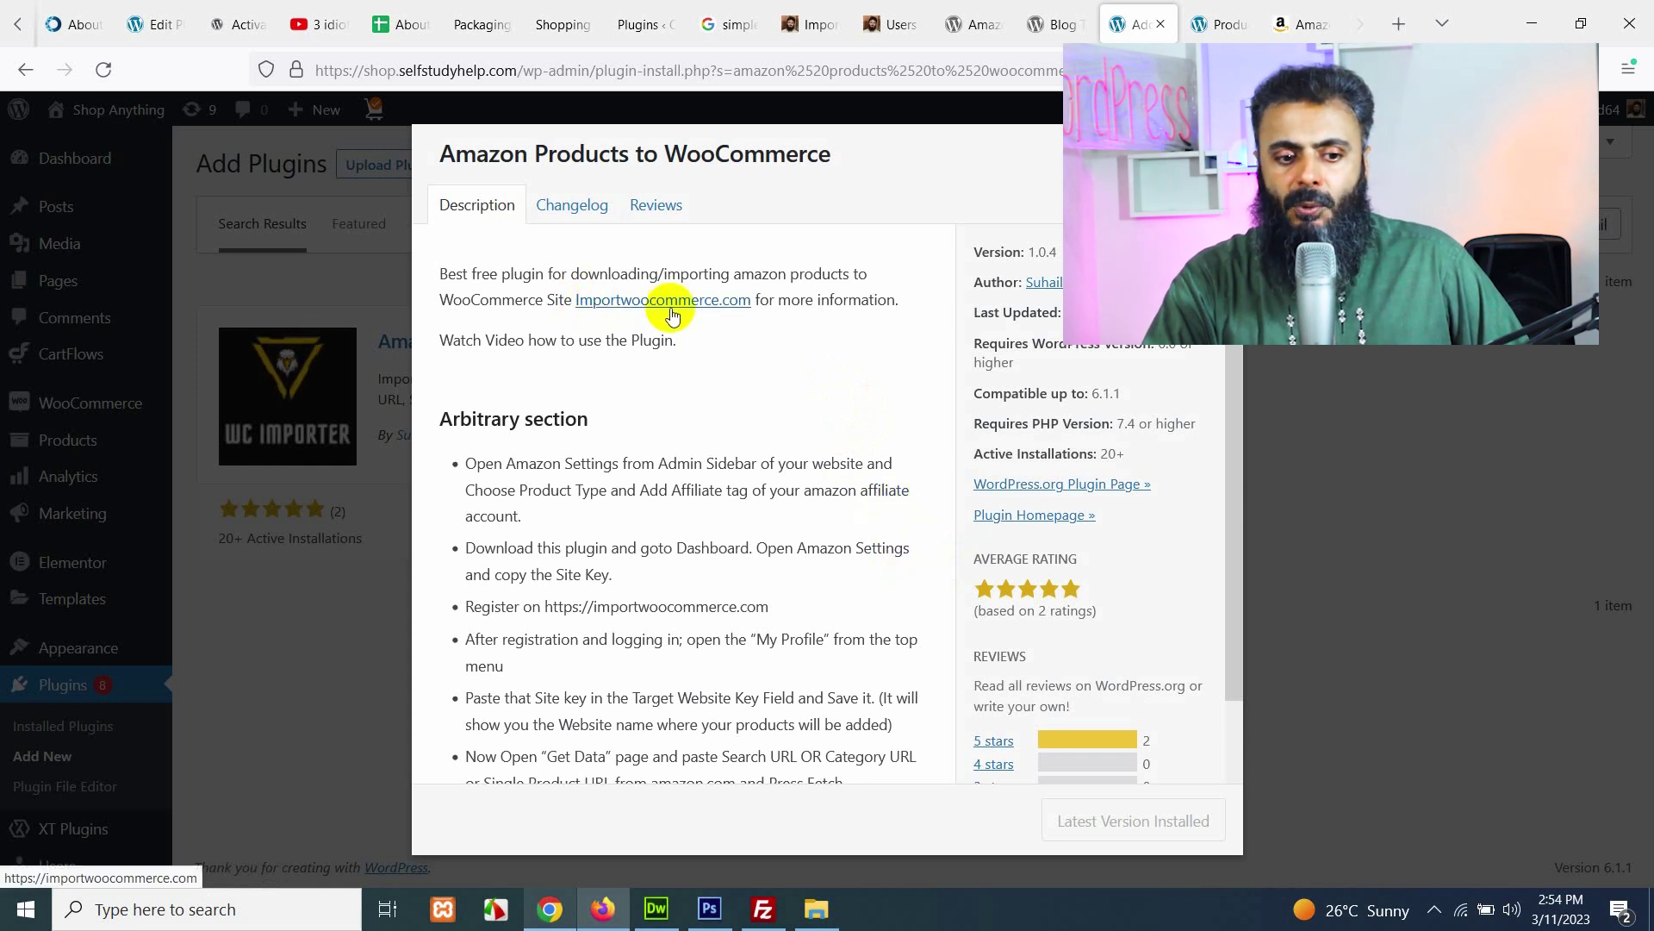
pyautogui.rightClick(706, 304)
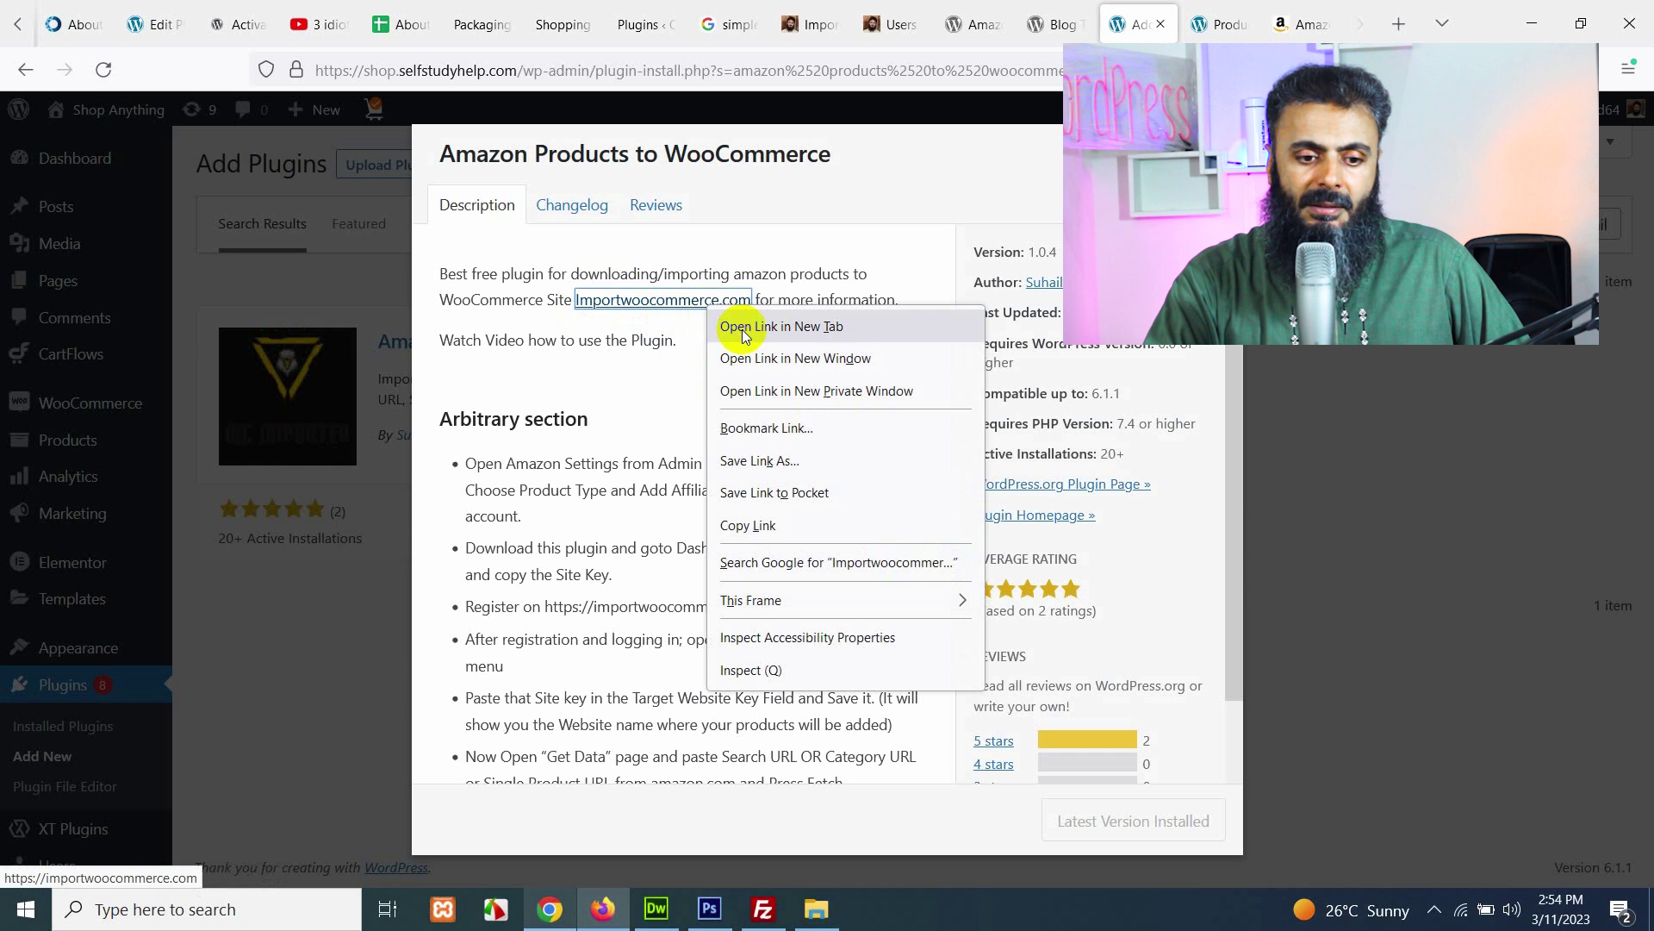
pyautogui.click(805, 528)
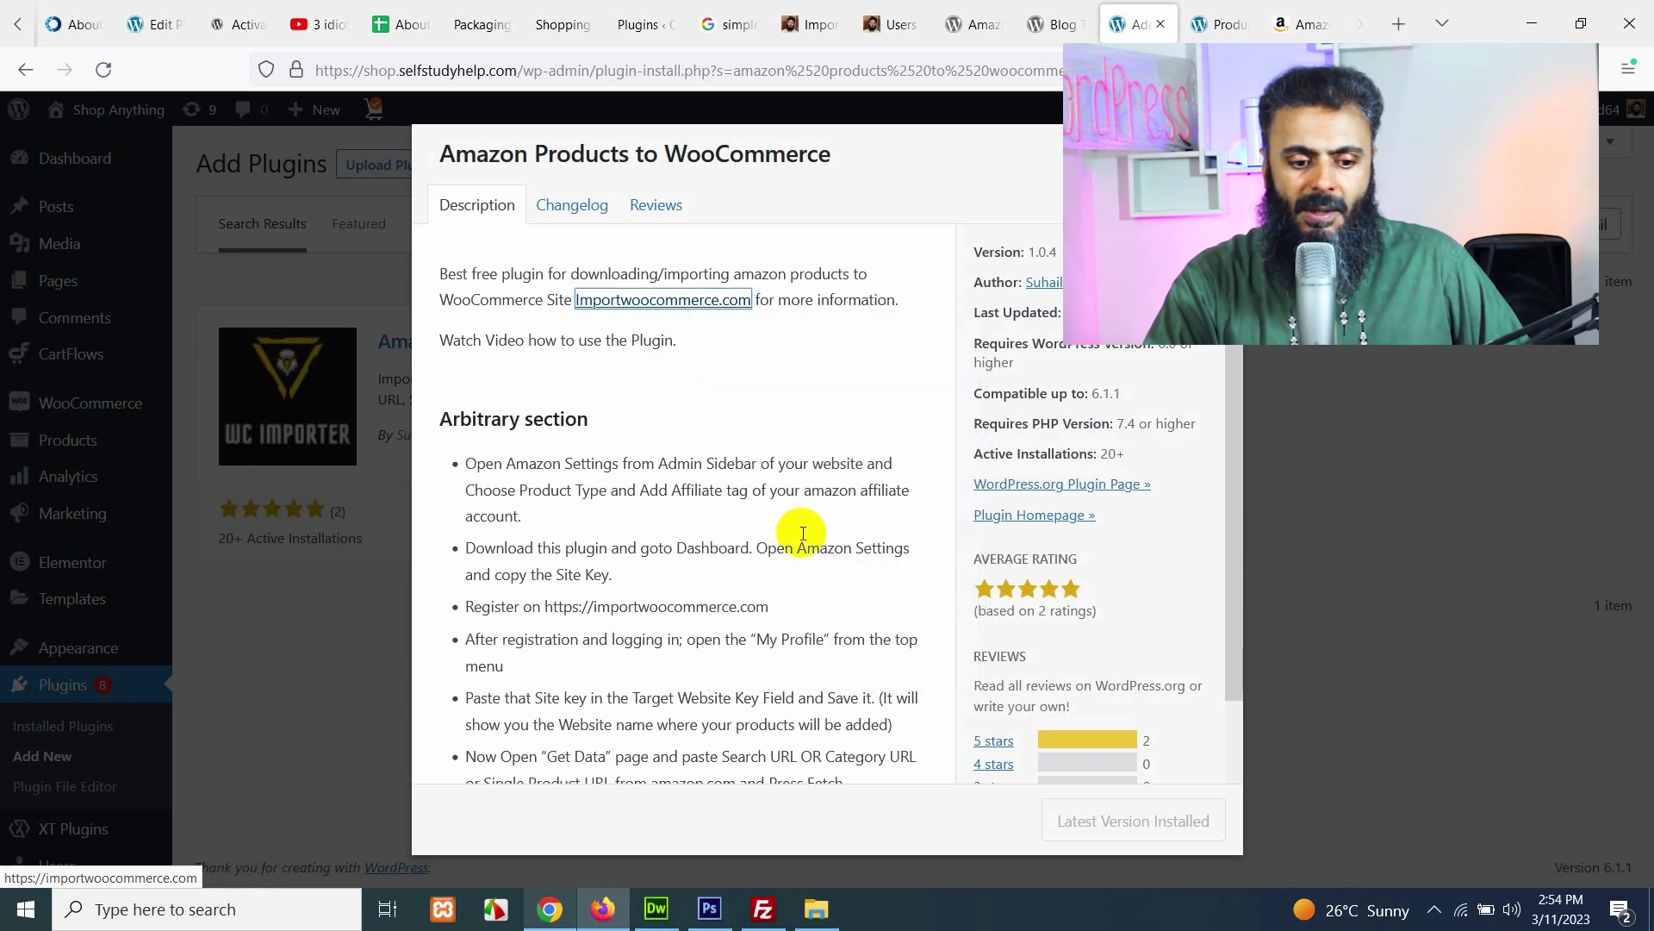
# Load the copied Importwoocommerce.com link in a new Chrome tab, then go via Download Plugin to My Profile.
pyautogui.click(550, 909)
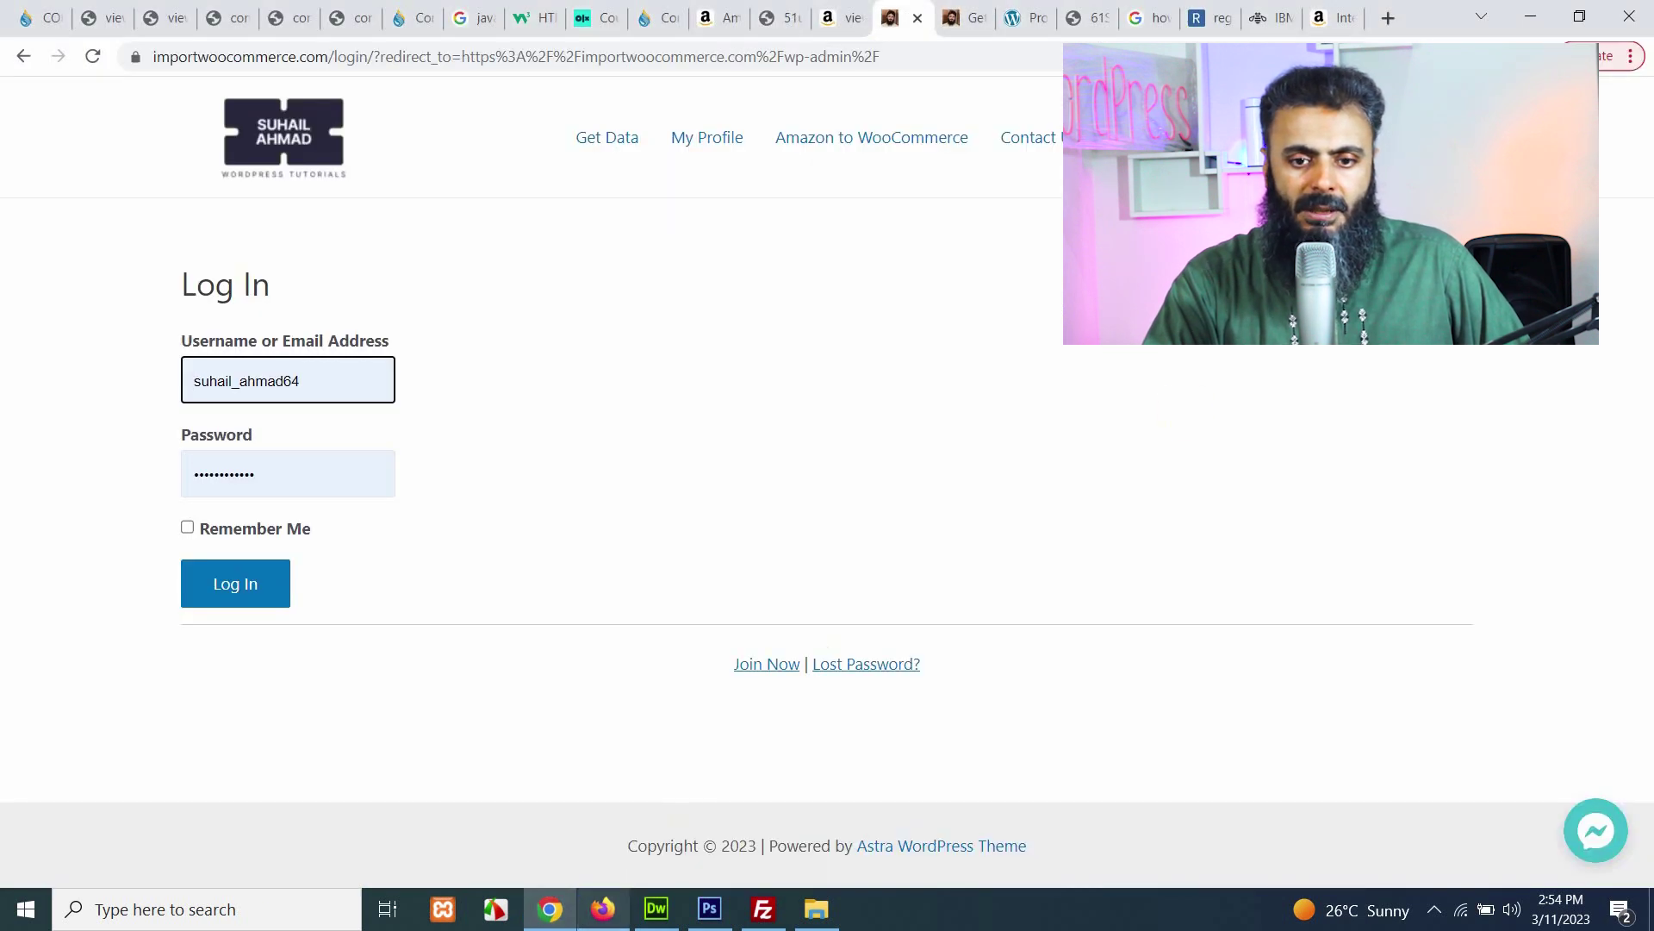
pyautogui.click(1388, 18)
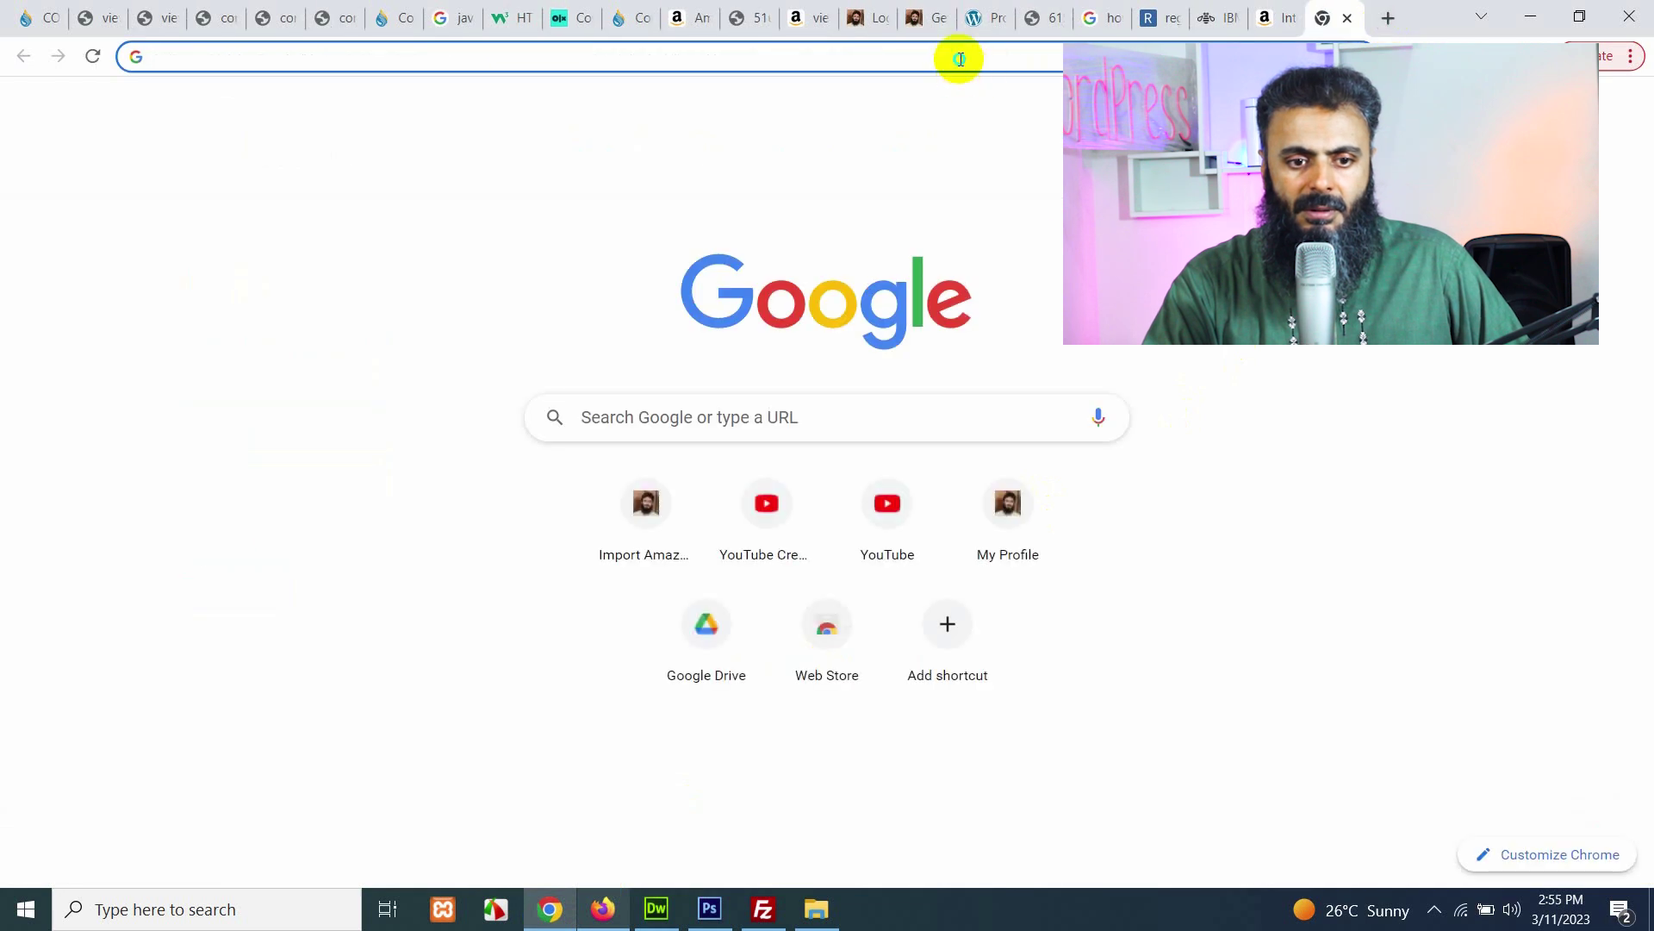
pyautogui.rightClick(958, 56)
pyautogui.click(1006, 231)
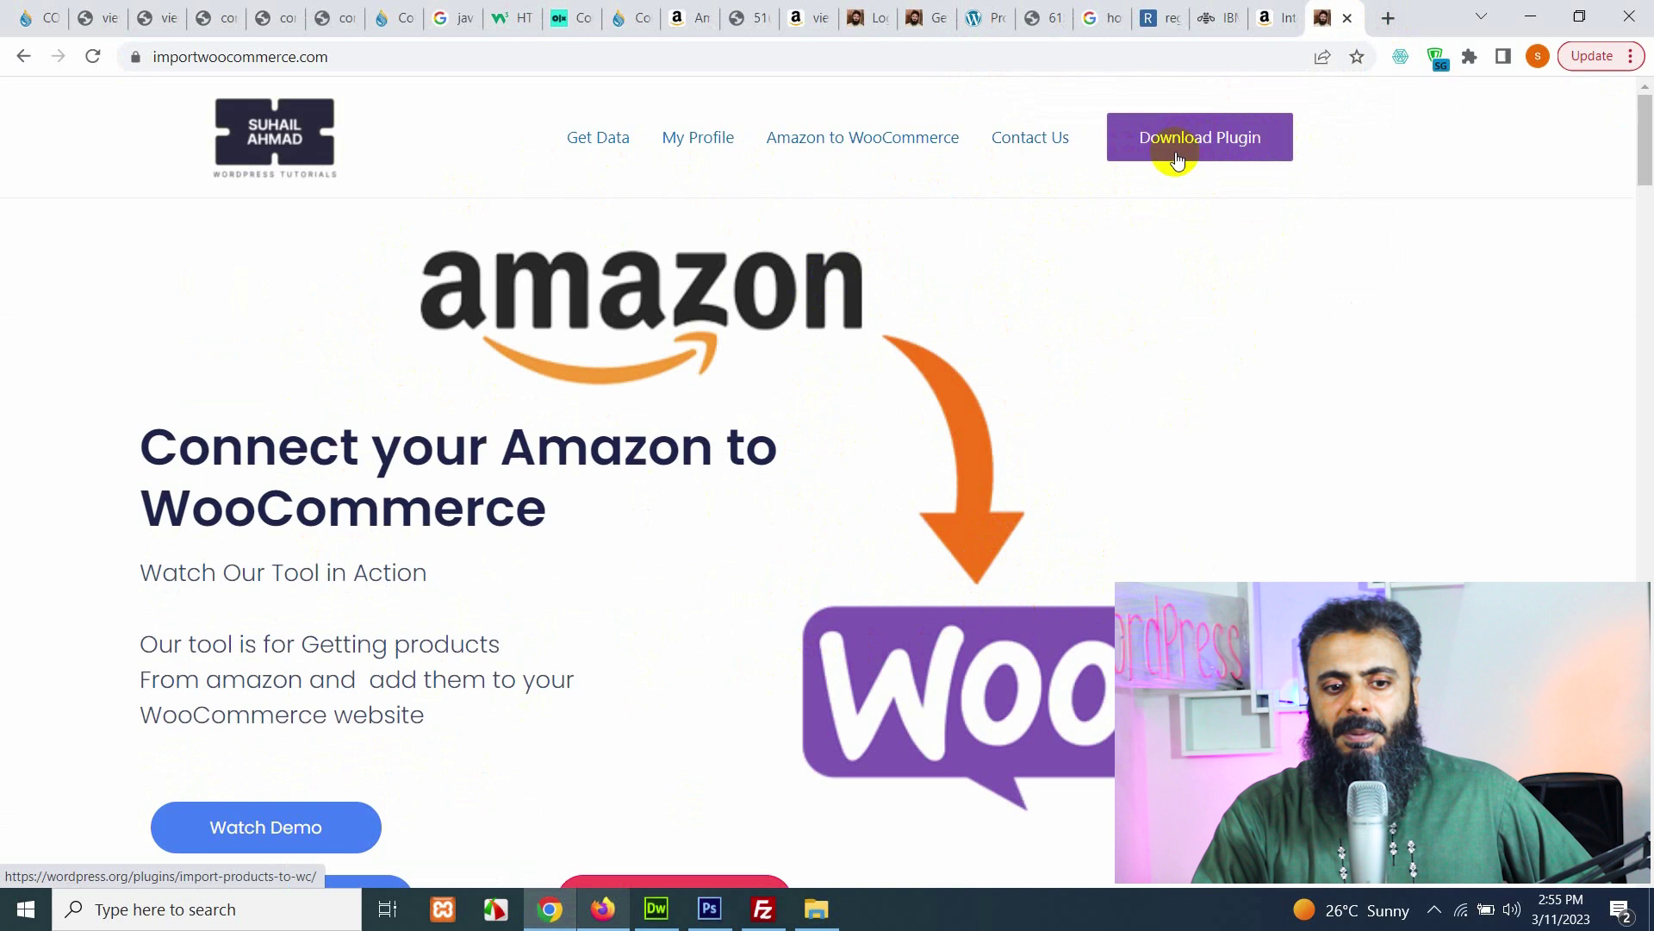
pyautogui.click(1174, 153)
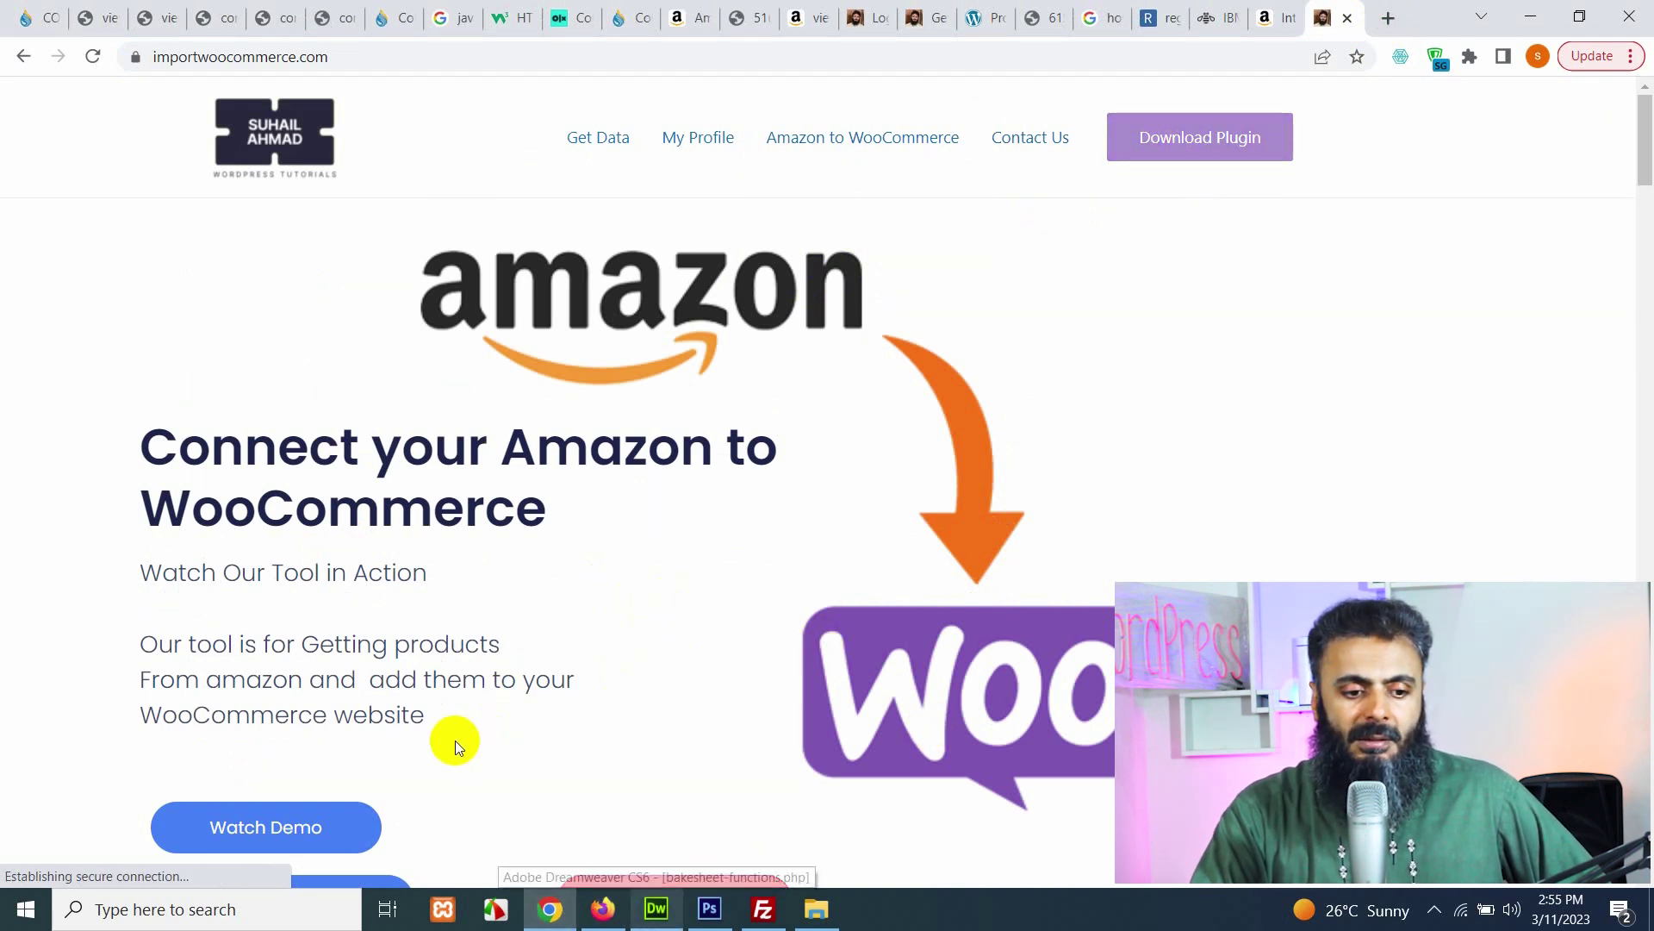
pyautogui.click(705, 144)
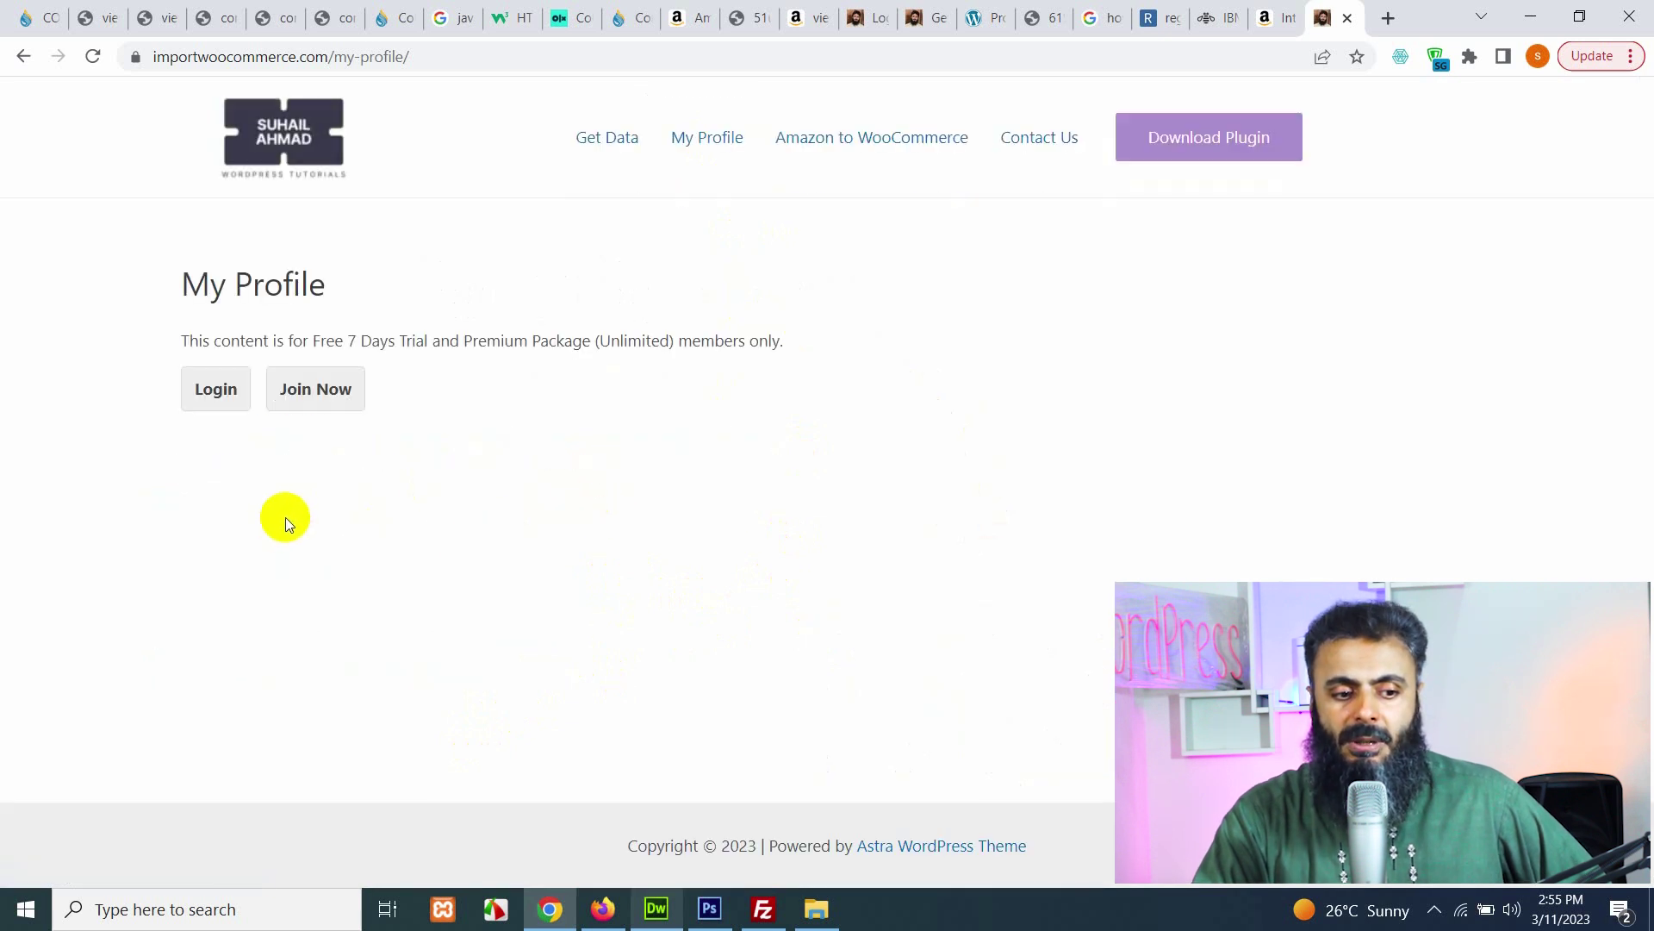
# From the login page, start signing up and choose the Free 7 Days Trial membership.
pyautogui.click(214, 398)
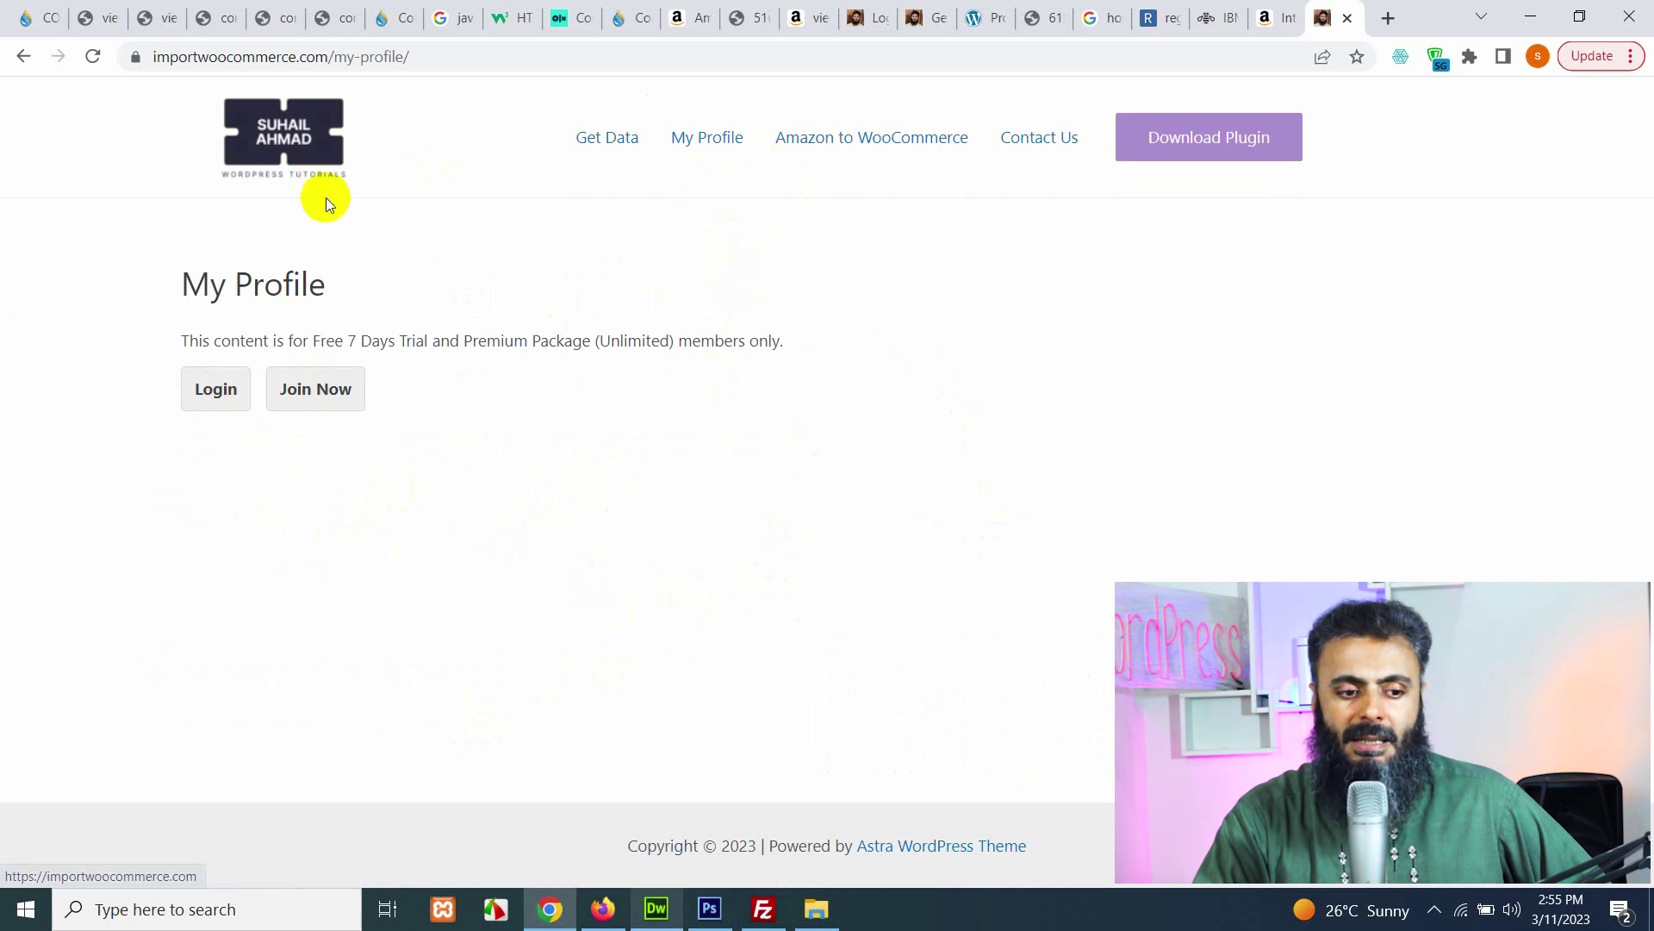
pyautogui.click(323, 391)
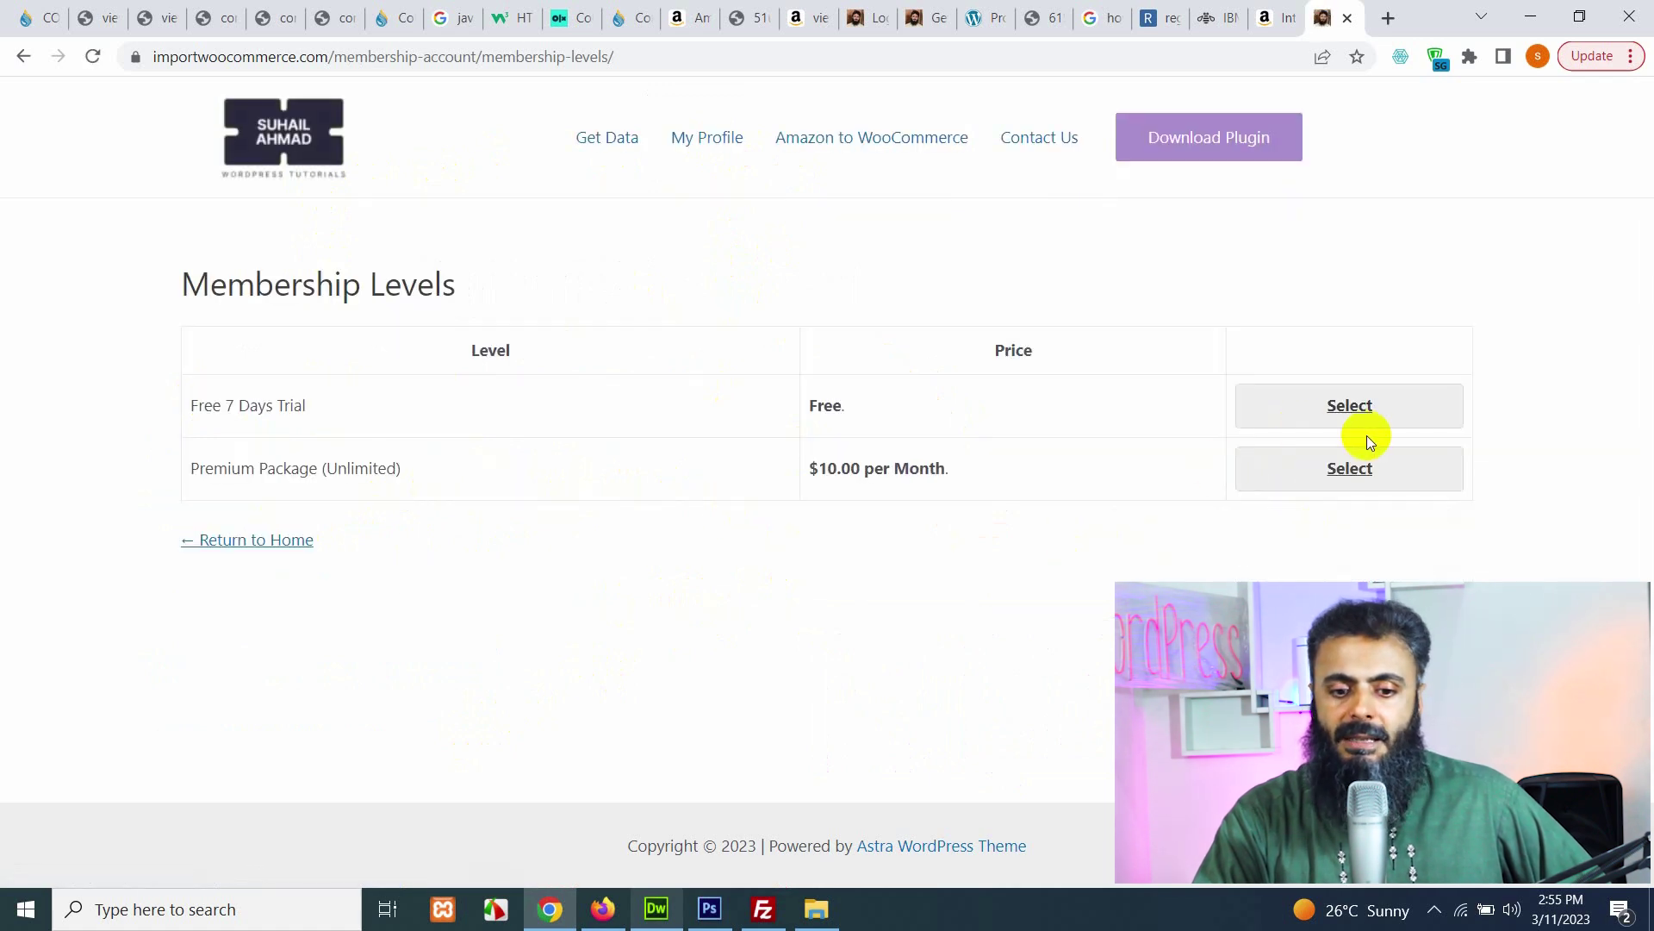
pyautogui.click(1349, 405)
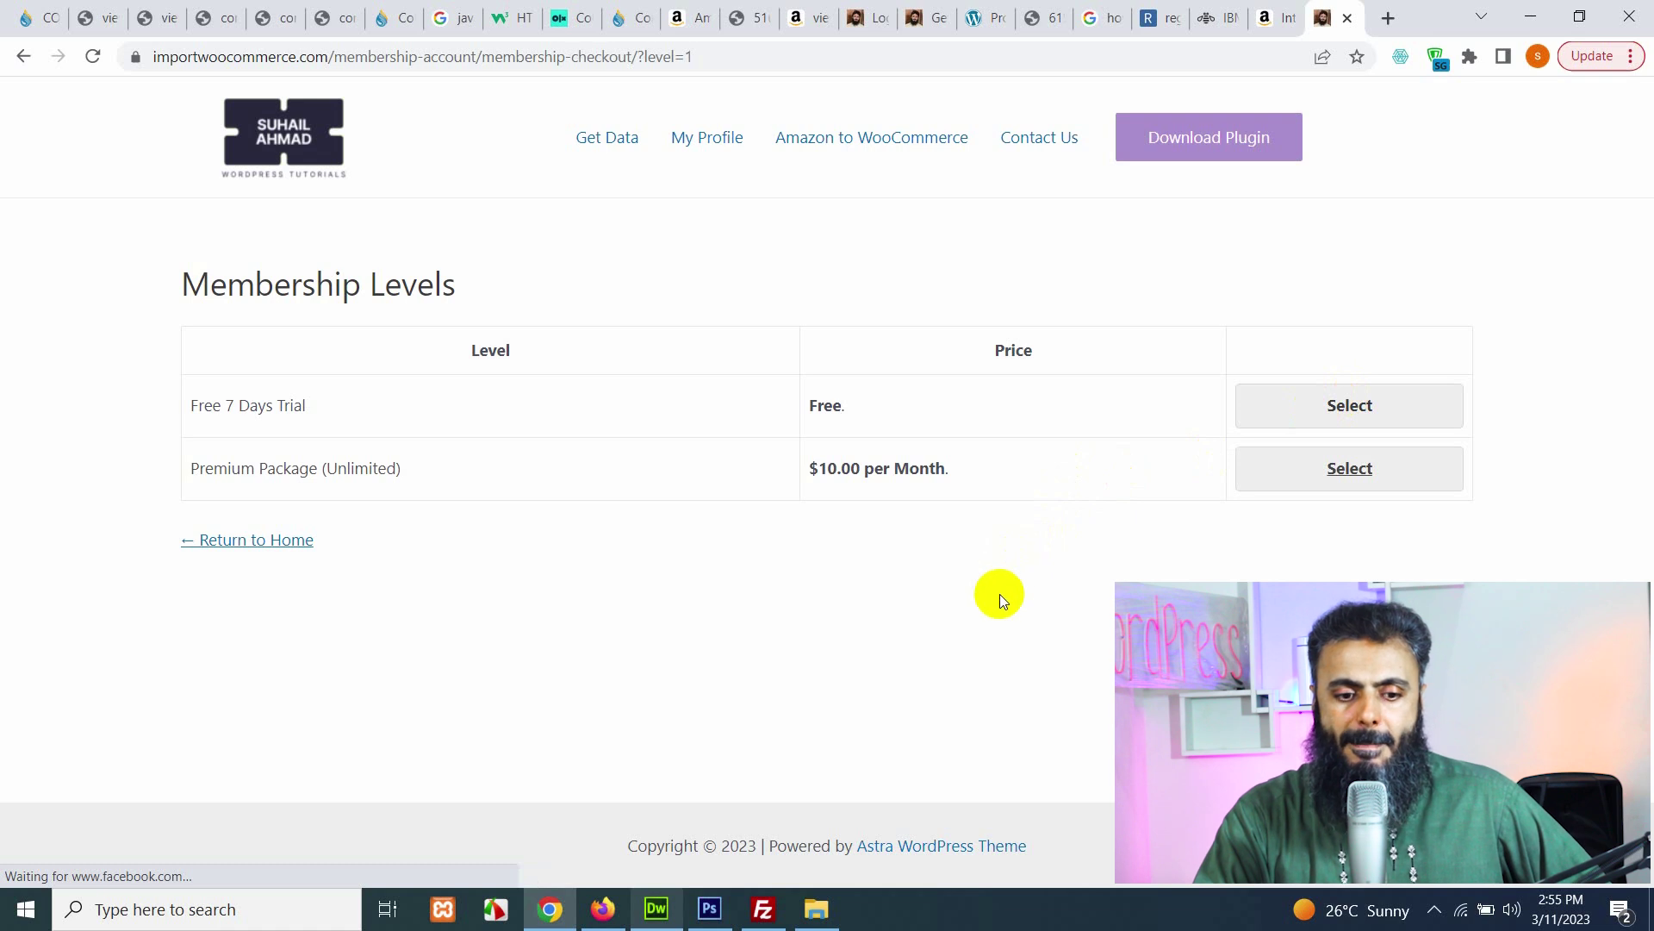
pyautogui.scroll(-5, 925, 608)
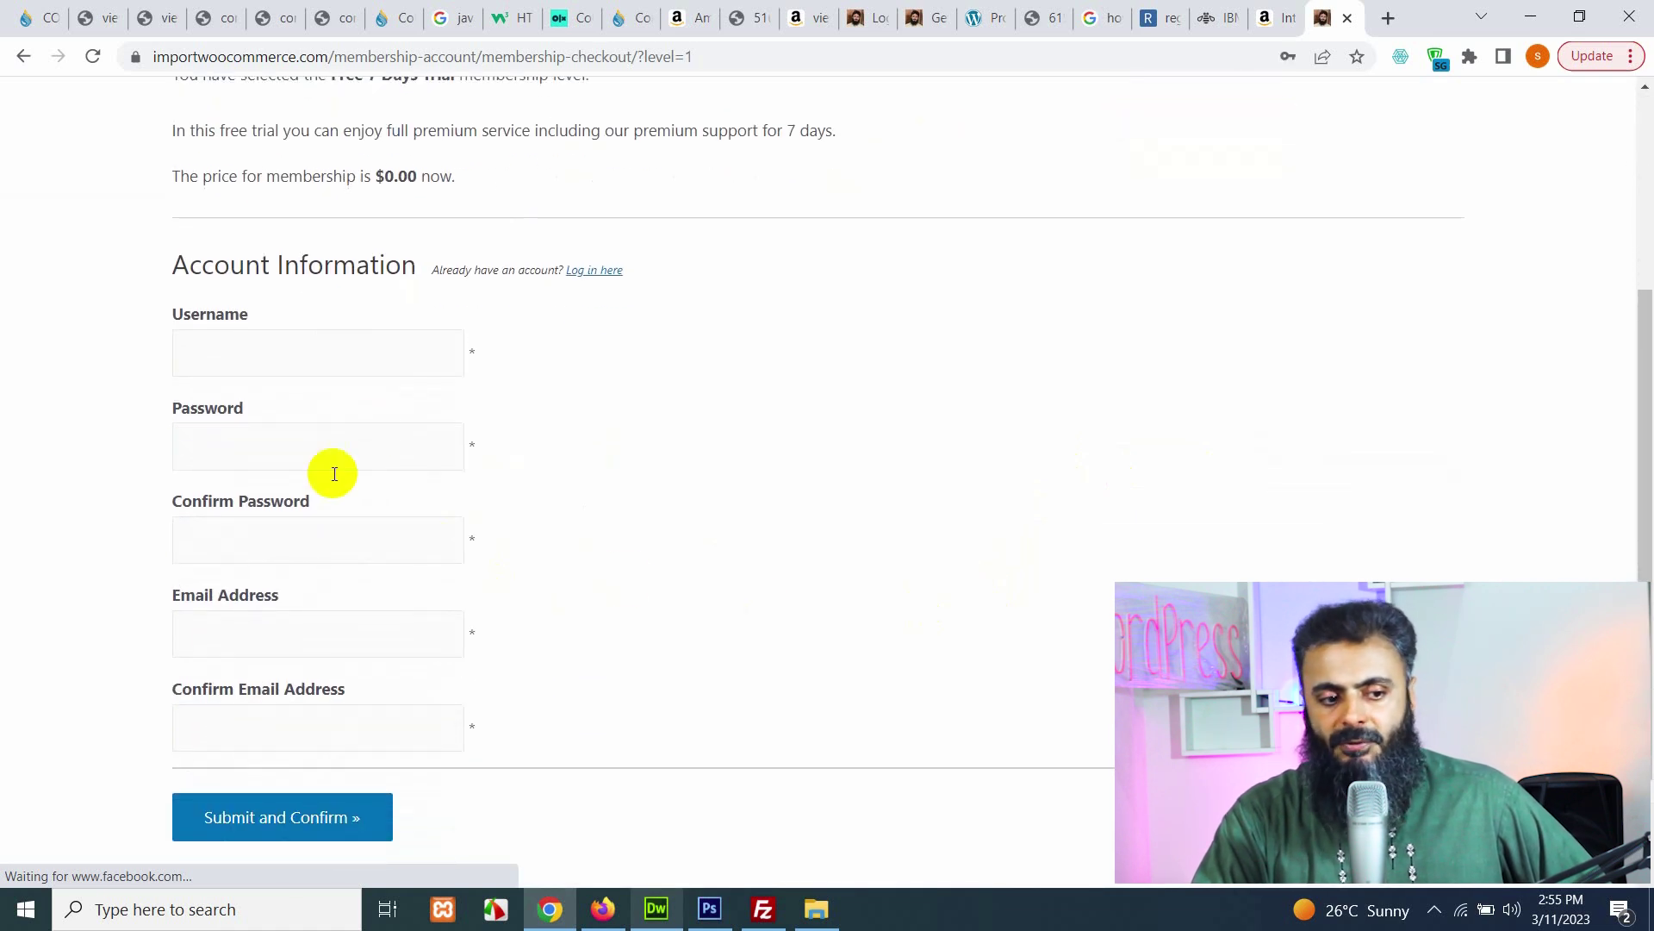
# Fill in the username, password, password confirmation and both e-mail fields.
pyautogui.click(334, 349)
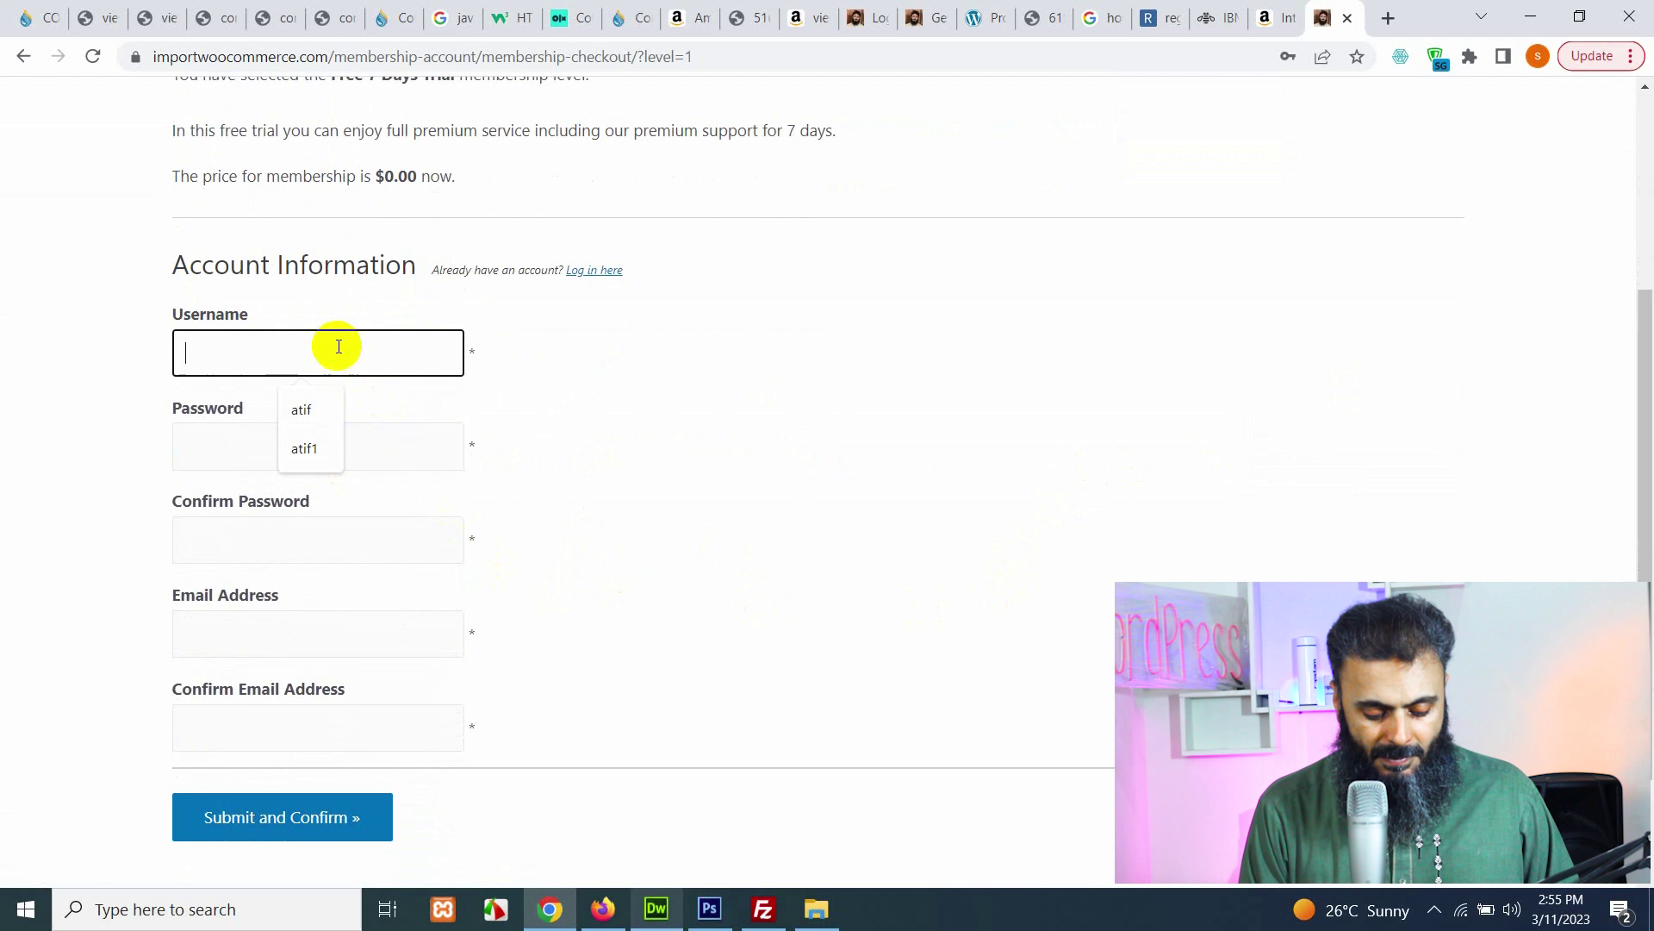
pyautogui.press('Tab')
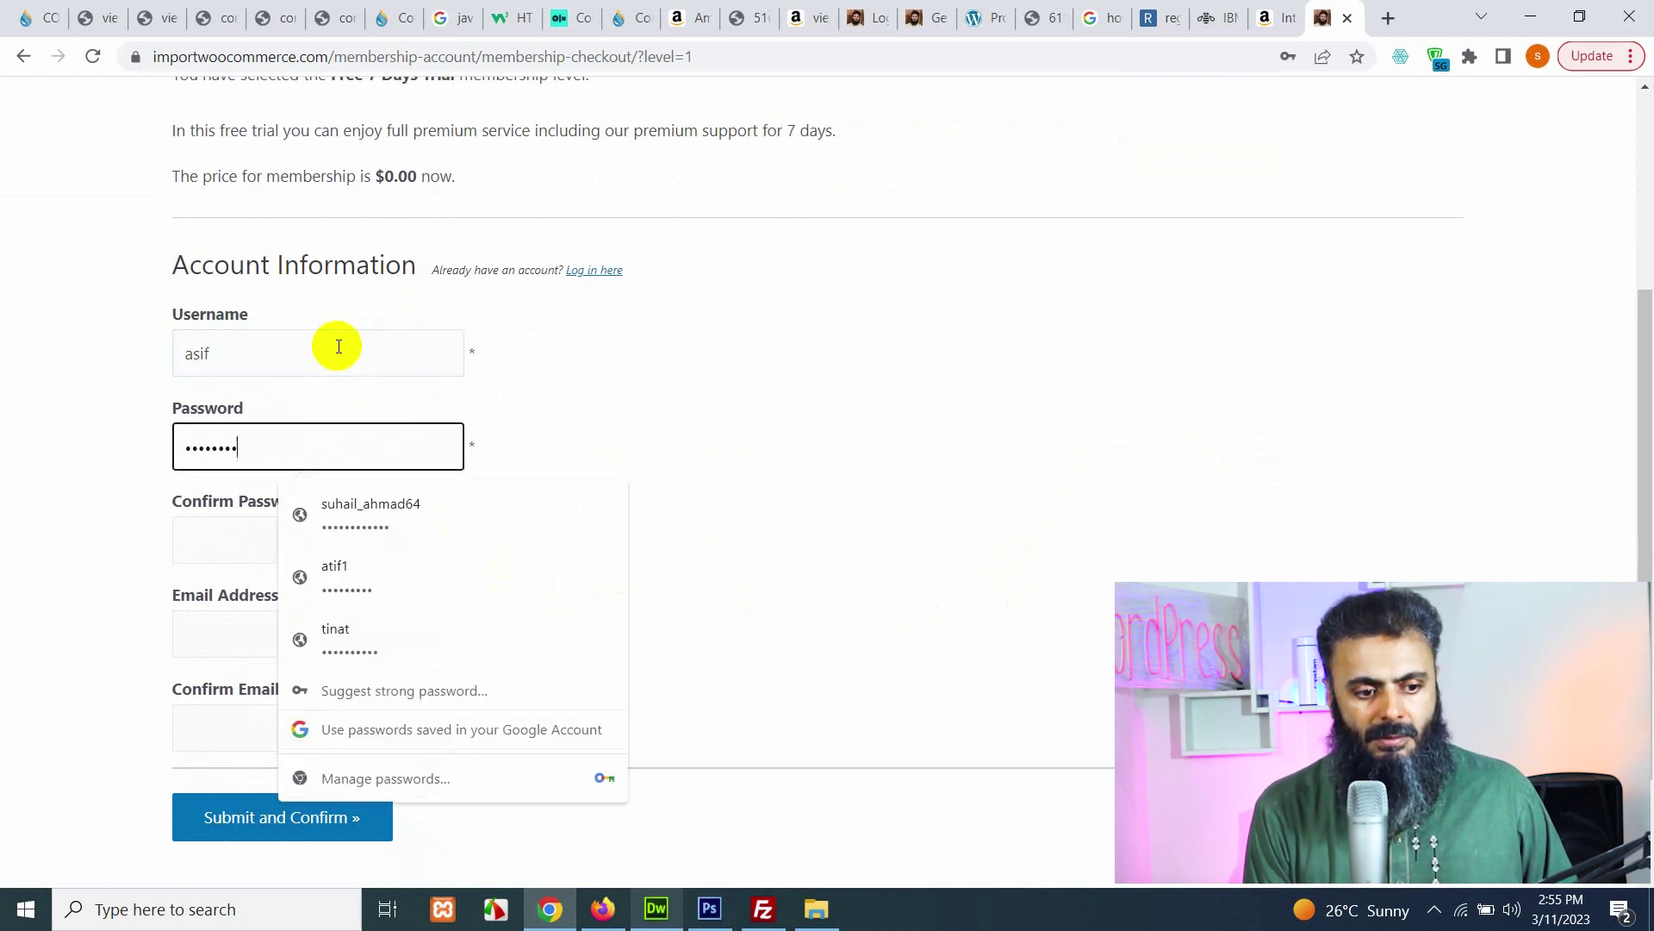
pyautogui.press('Tab')
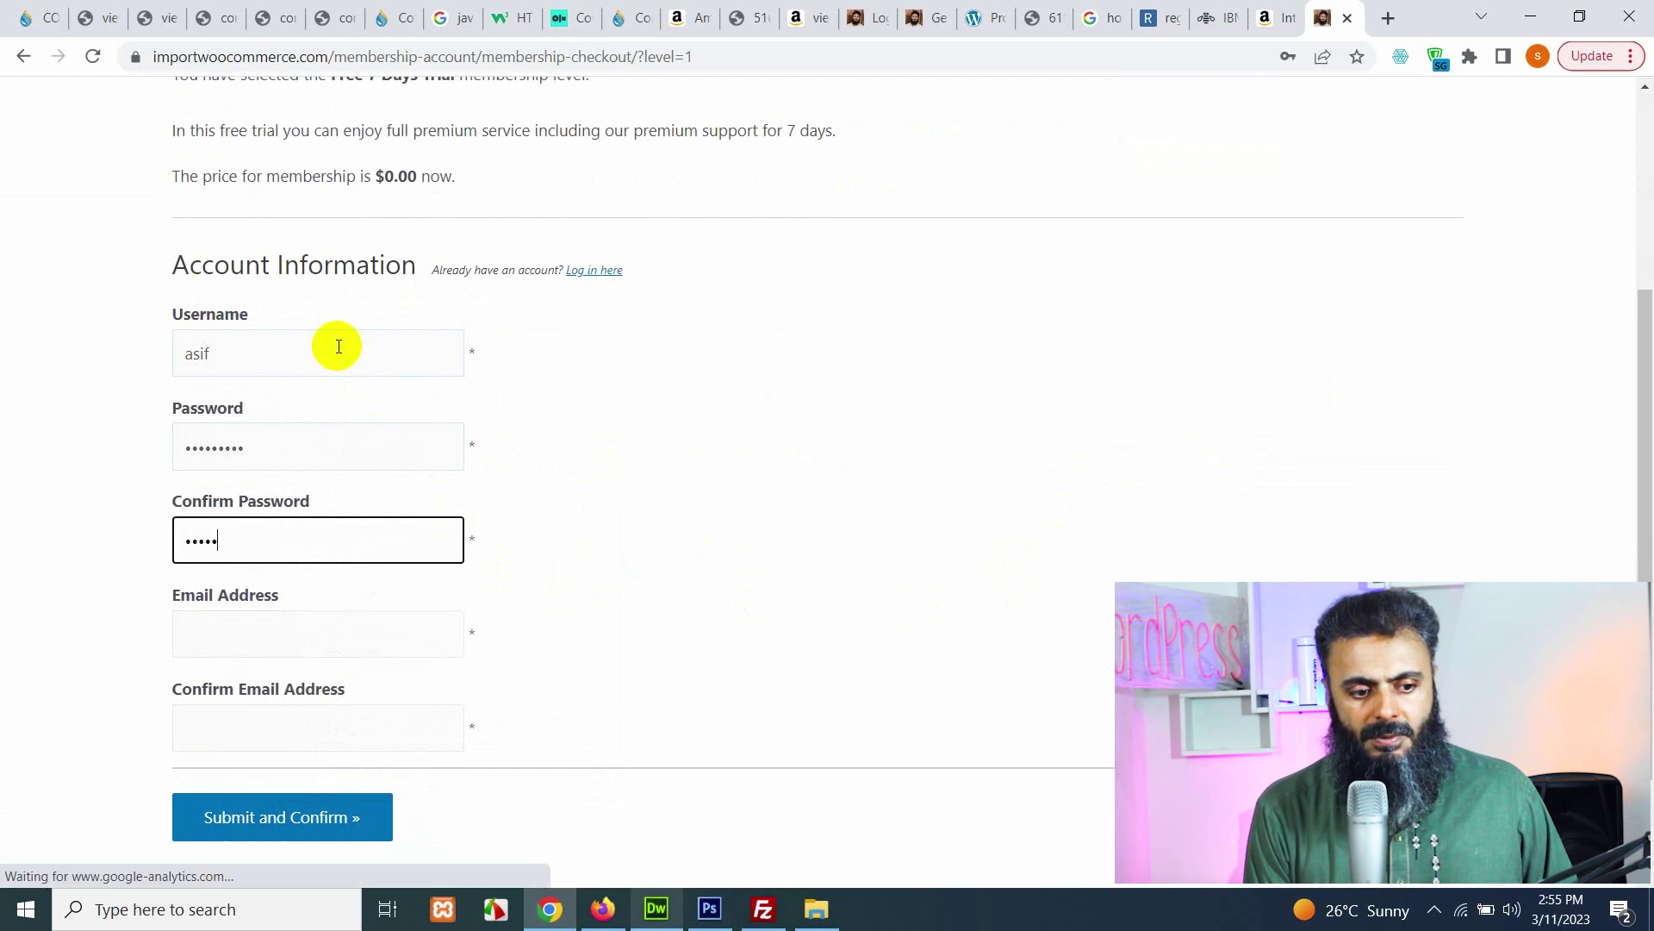
pyautogui.press('Tab')
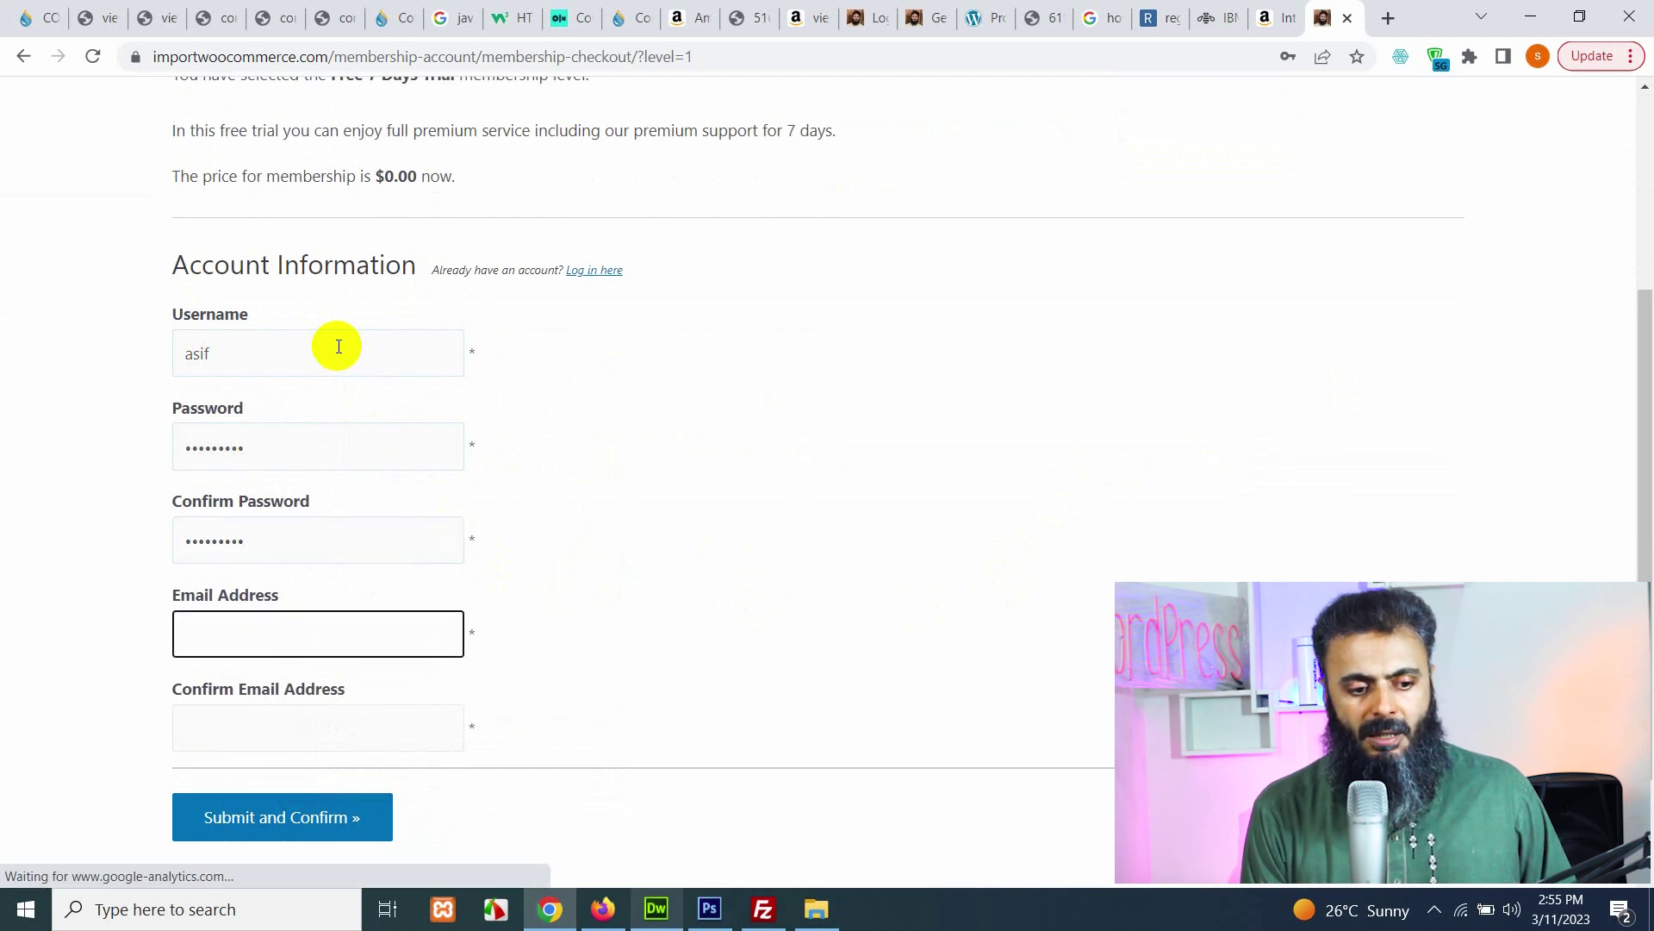
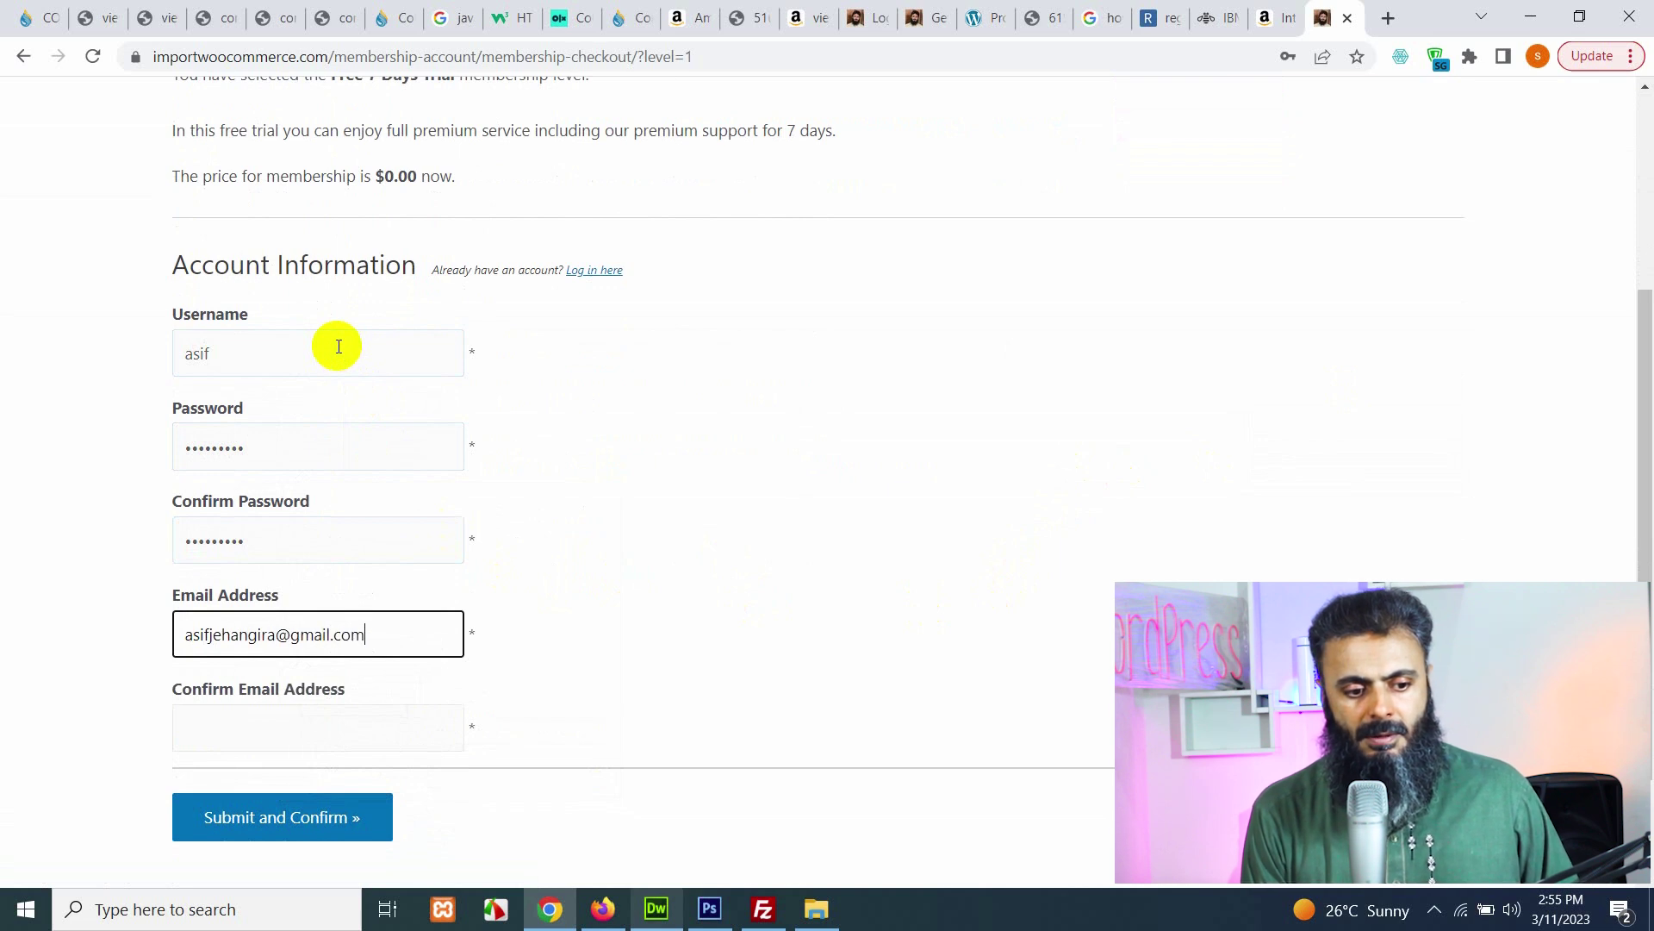
pyautogui.press('Tab')
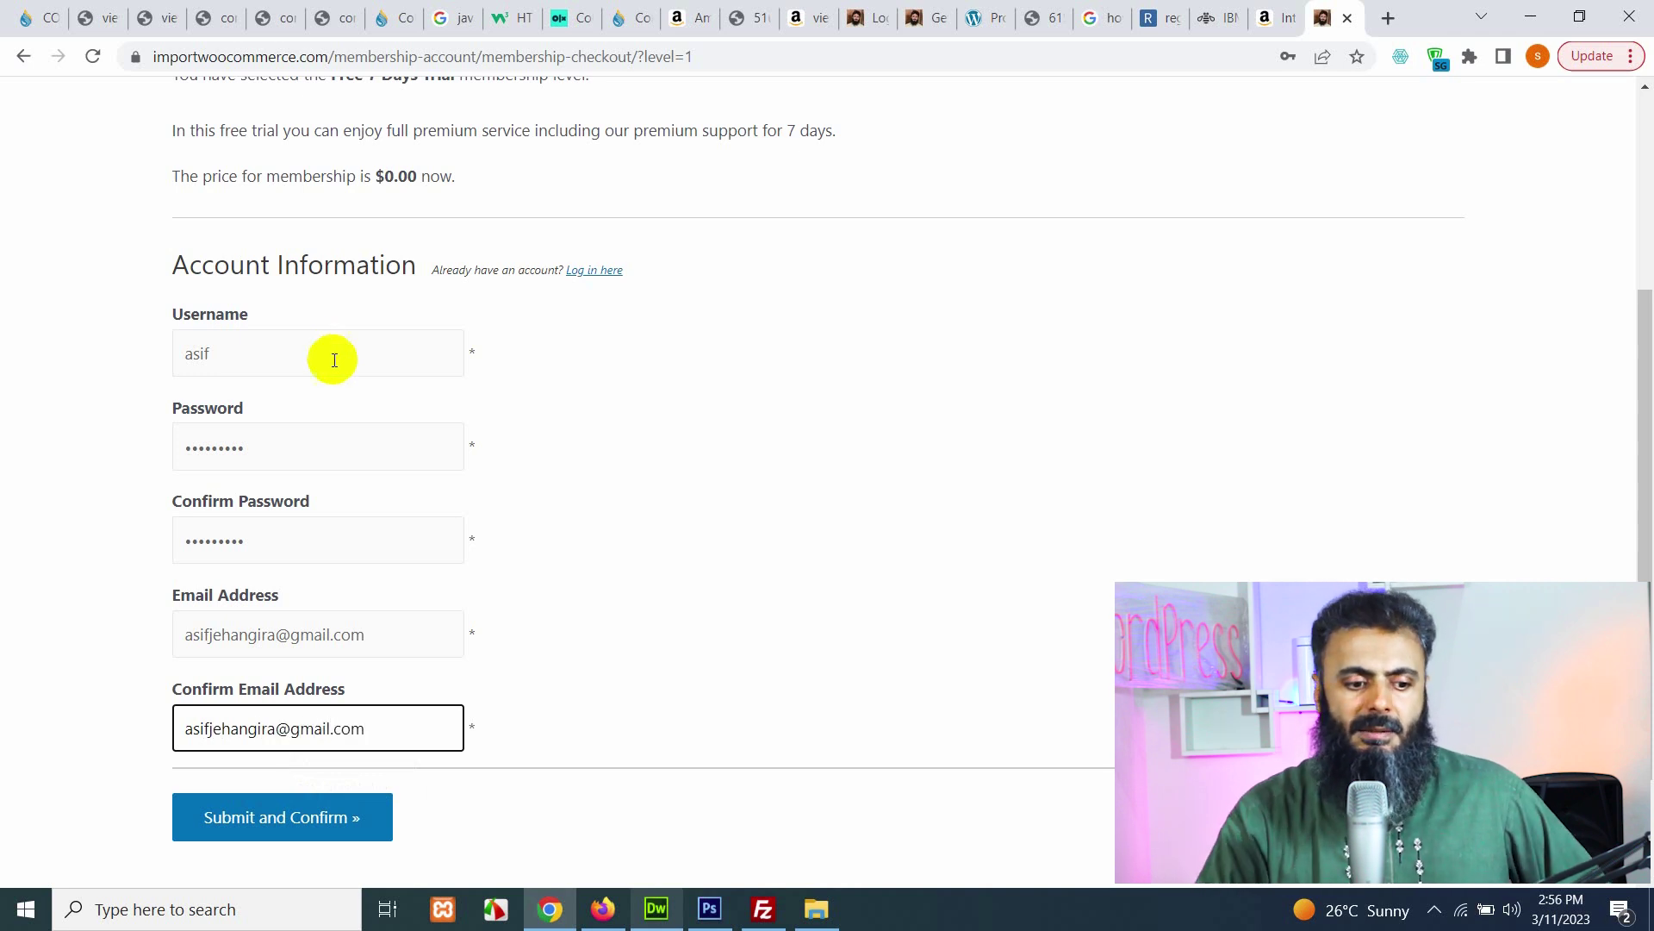
# Submit the trial sign-up, save the password in Chrome, view My Profile, and return to WordPress.
pyautogui.click(280, 822)
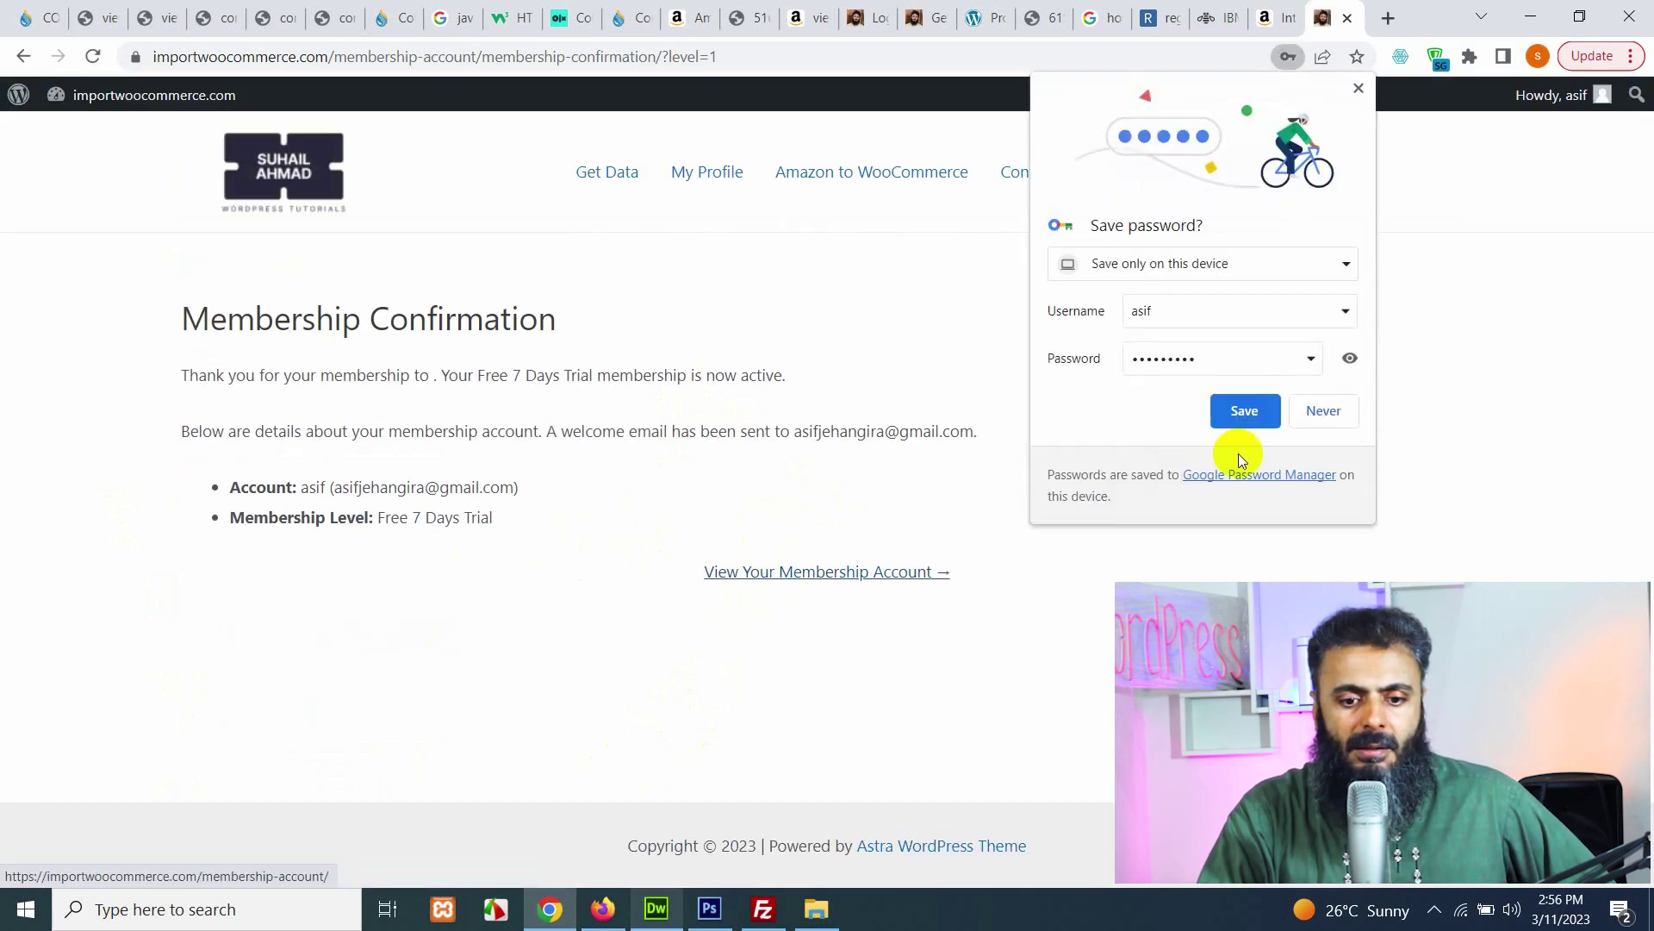
pyautogui.click(1238, 414)
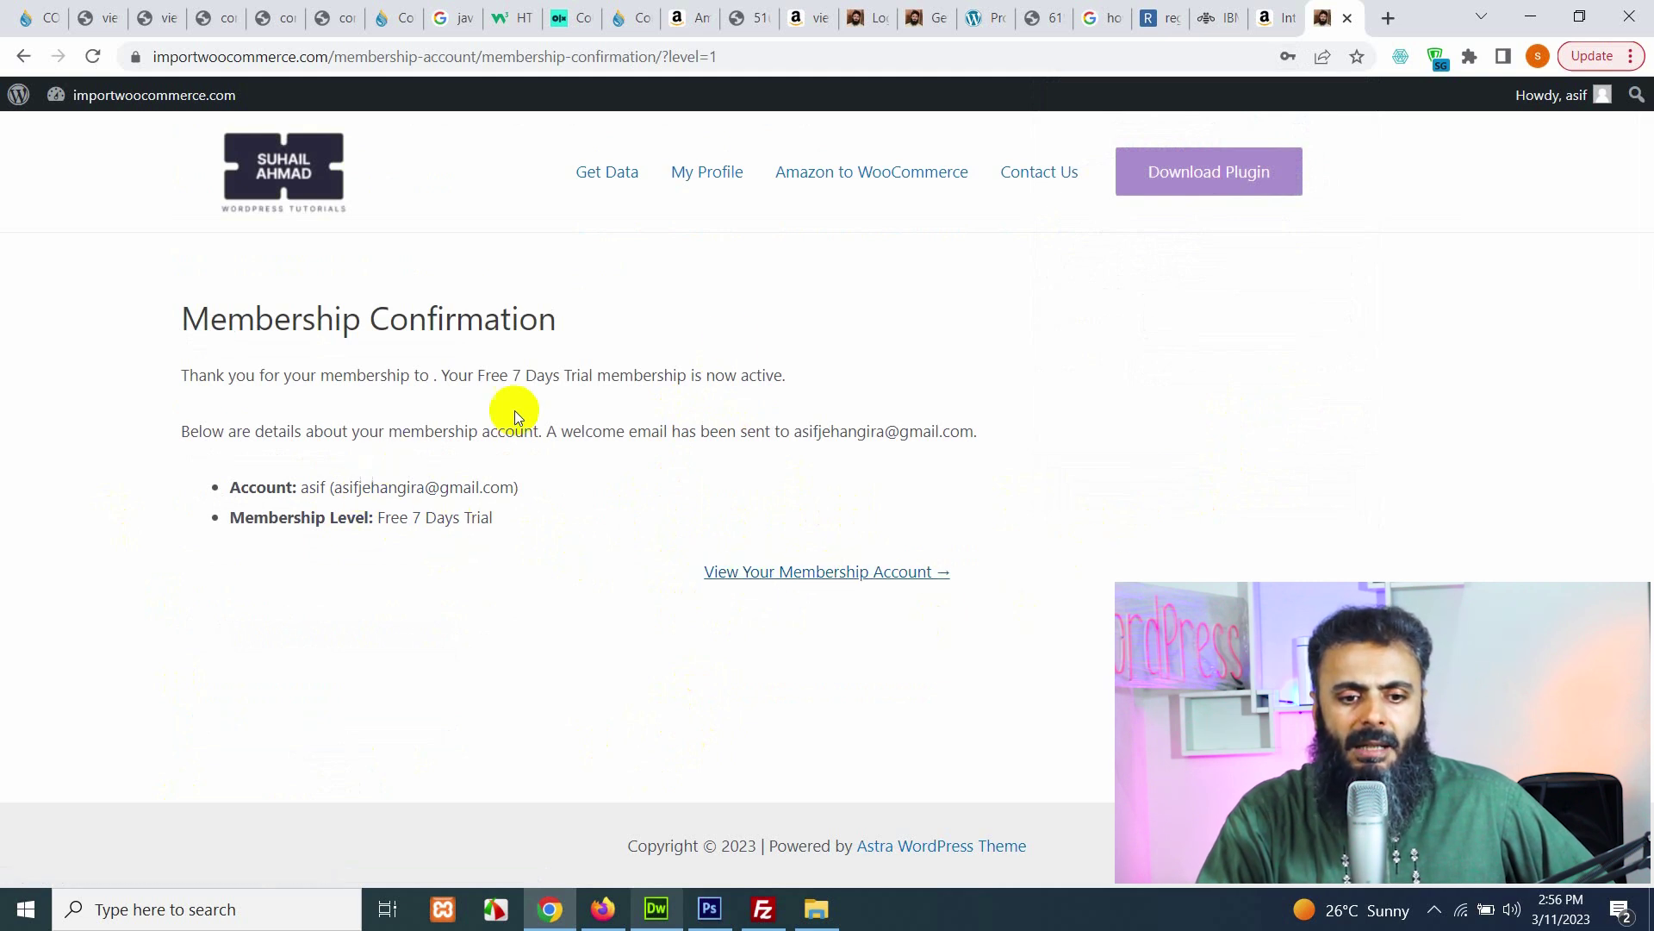
pyautogui.click(677, 186)
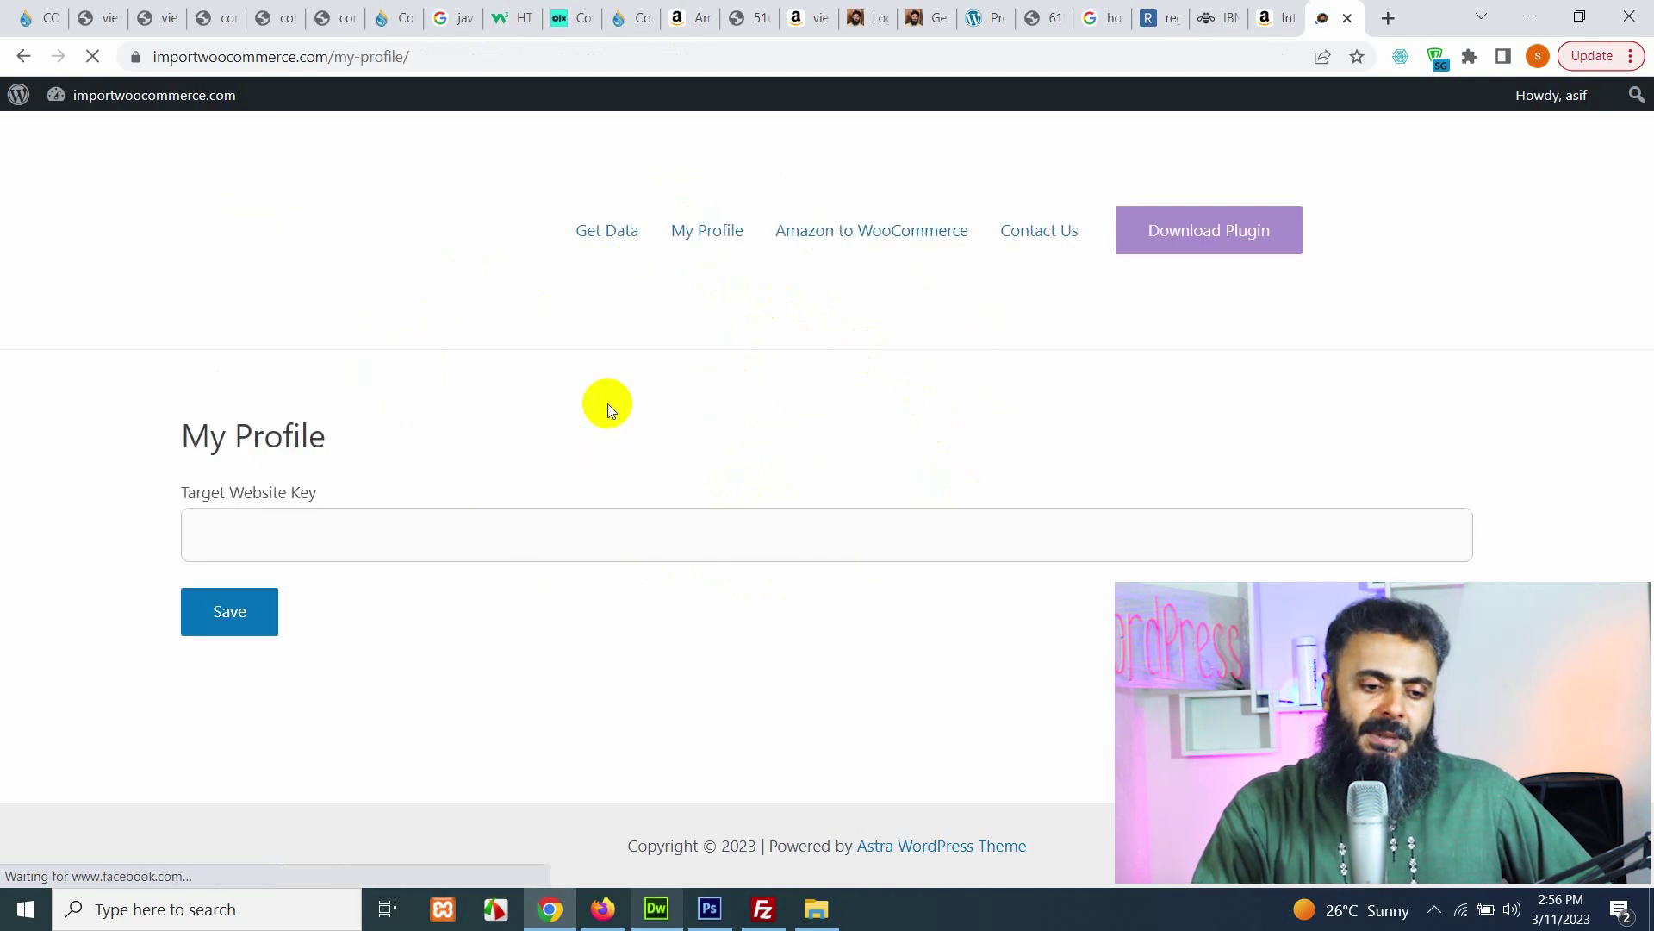
pyautogui.click(603, 909)
# Close the plugin details, activate the Amazon importer, and scroll the sidebar to Amazon Settings.
pyautogui.click(1260, 140)
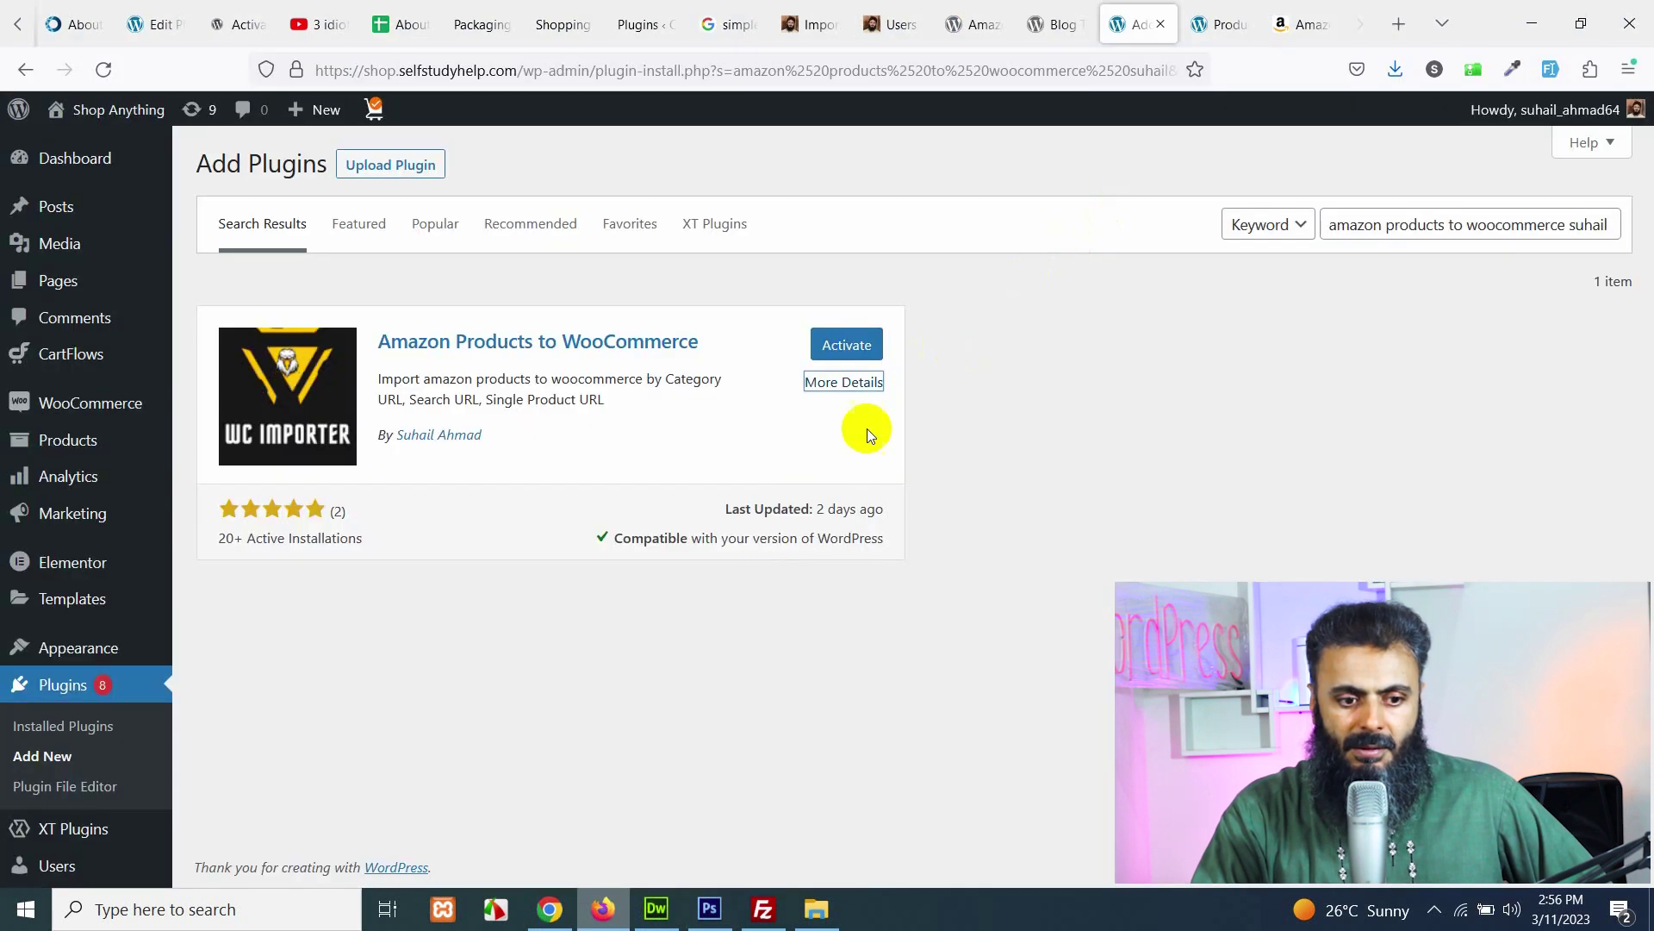
pyautogui.click(853, 345)
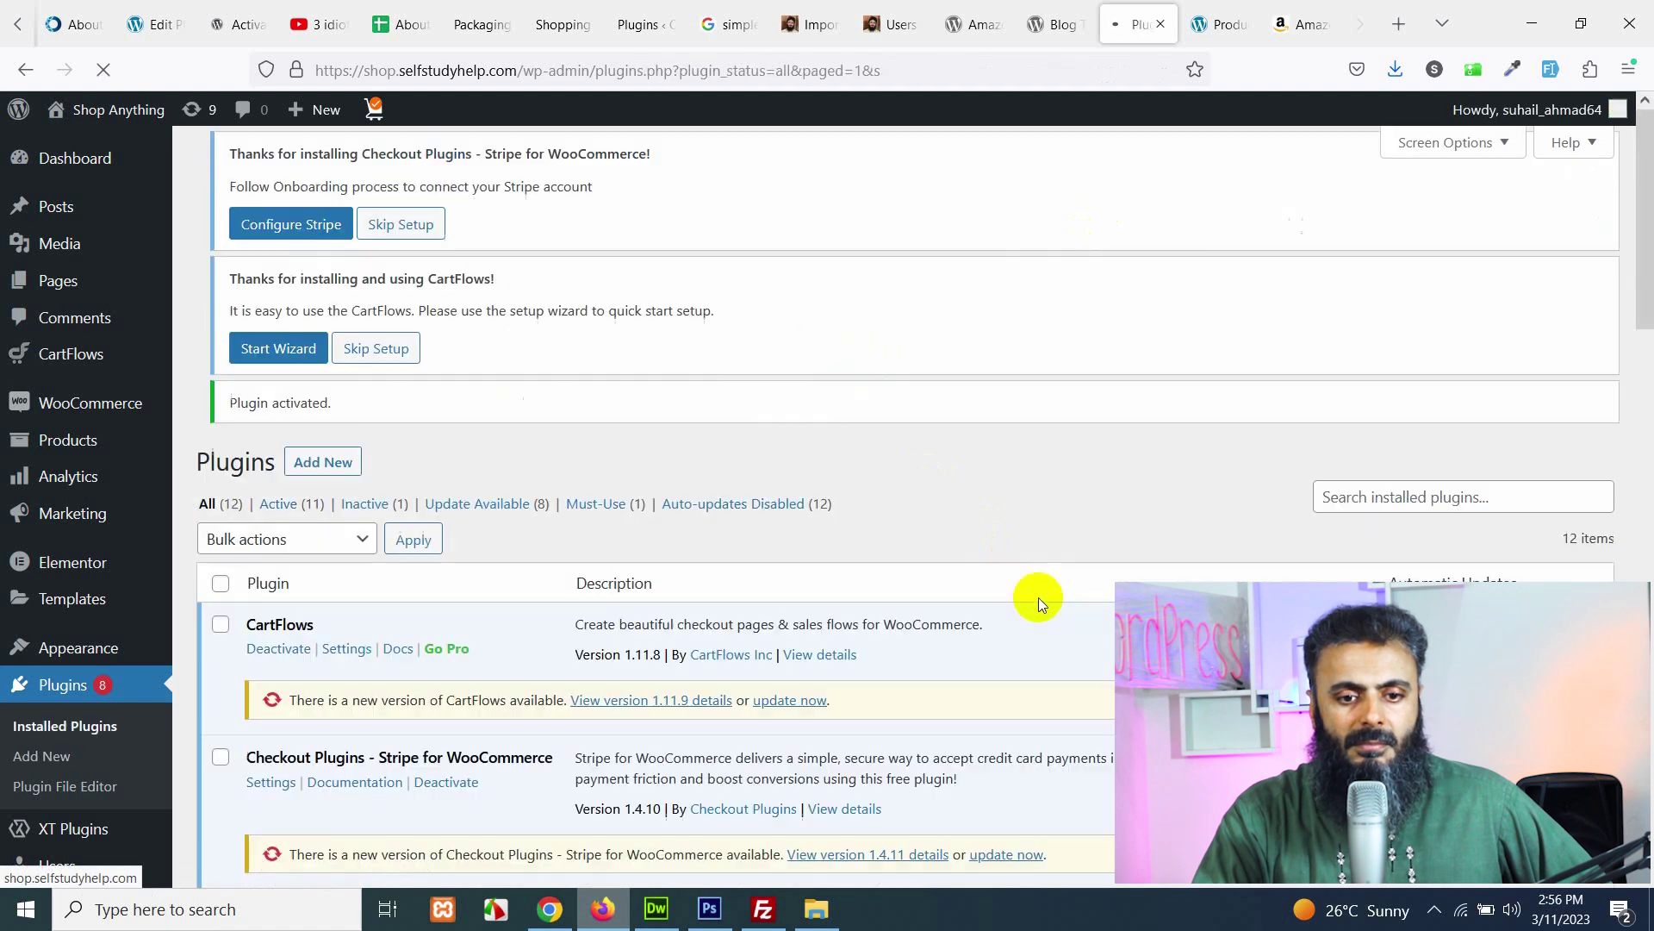
pyautogui.scroll(-6, 37, 659)
pyautogui.moveTo(37, 659)
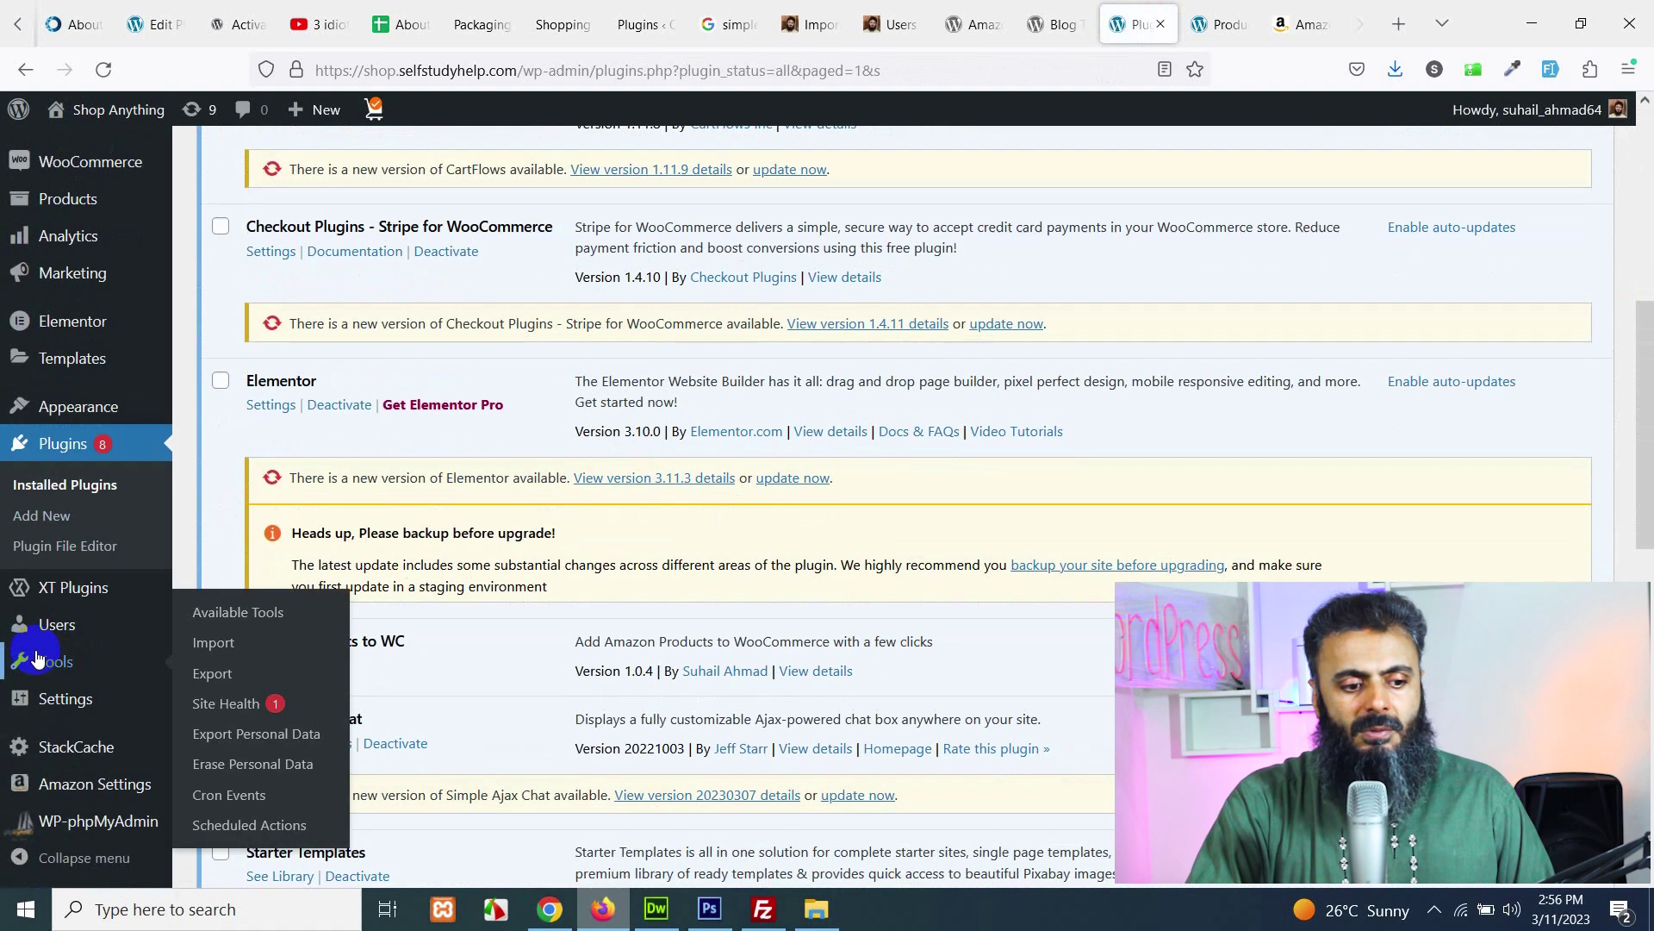
pyautogui.scroll(-2, 34, 758)
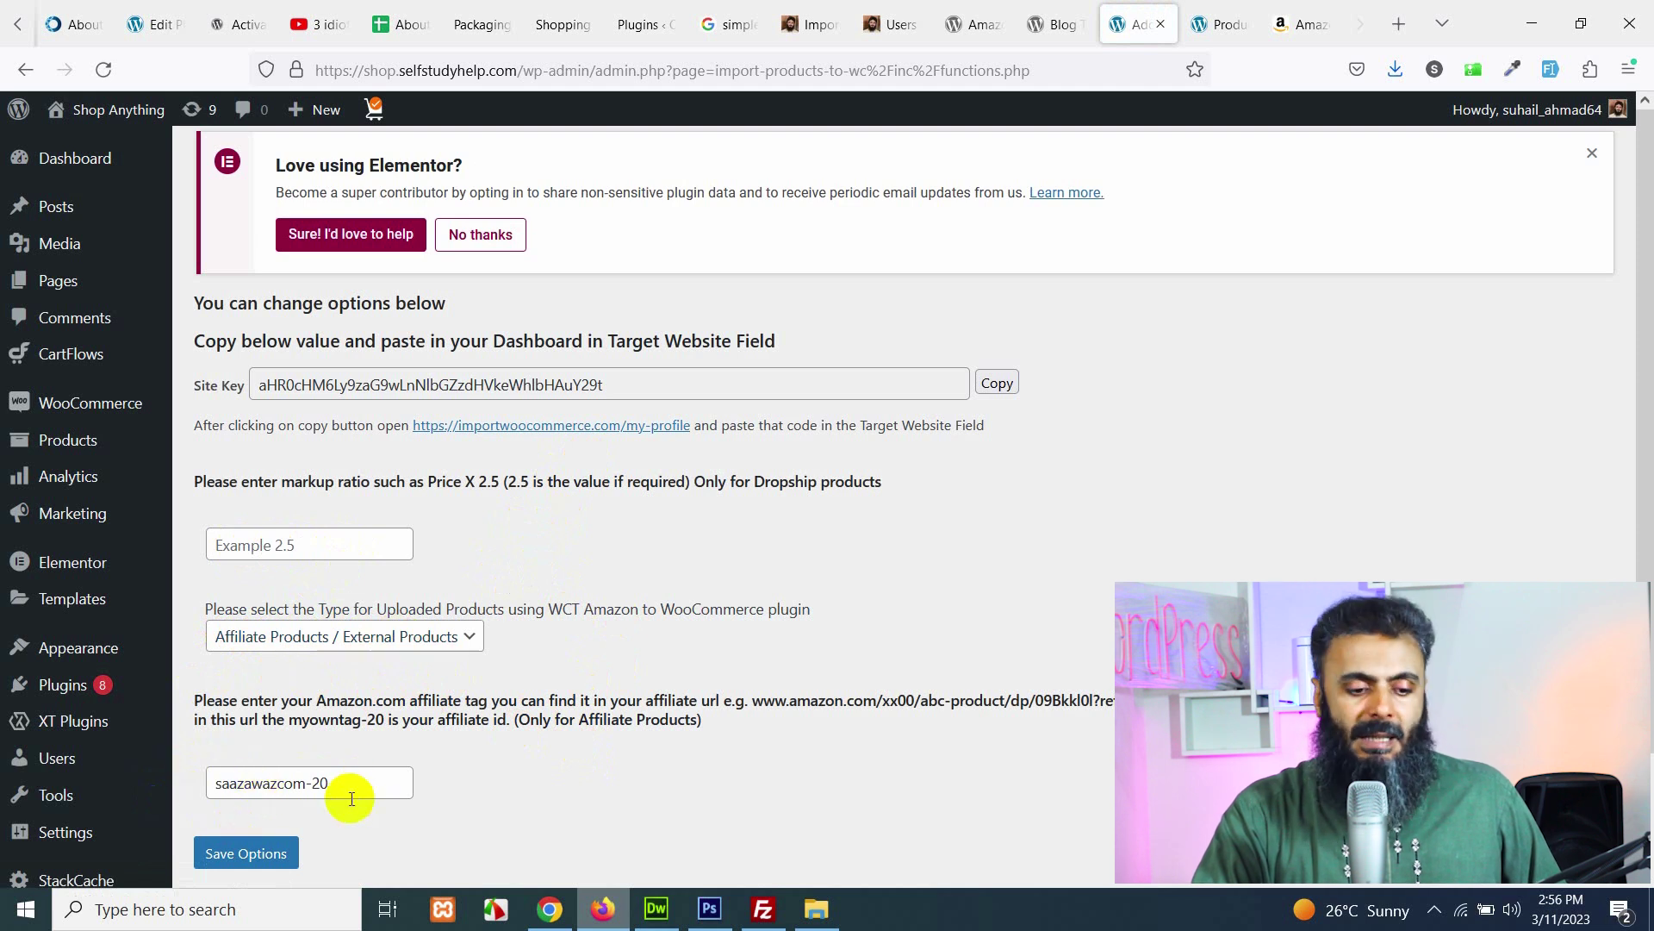
# Highlight the Amazon affiliate tag text, then deselect it.
pyautogui.moveTo(351, 779); pyautogui.dragTo(189, 771)
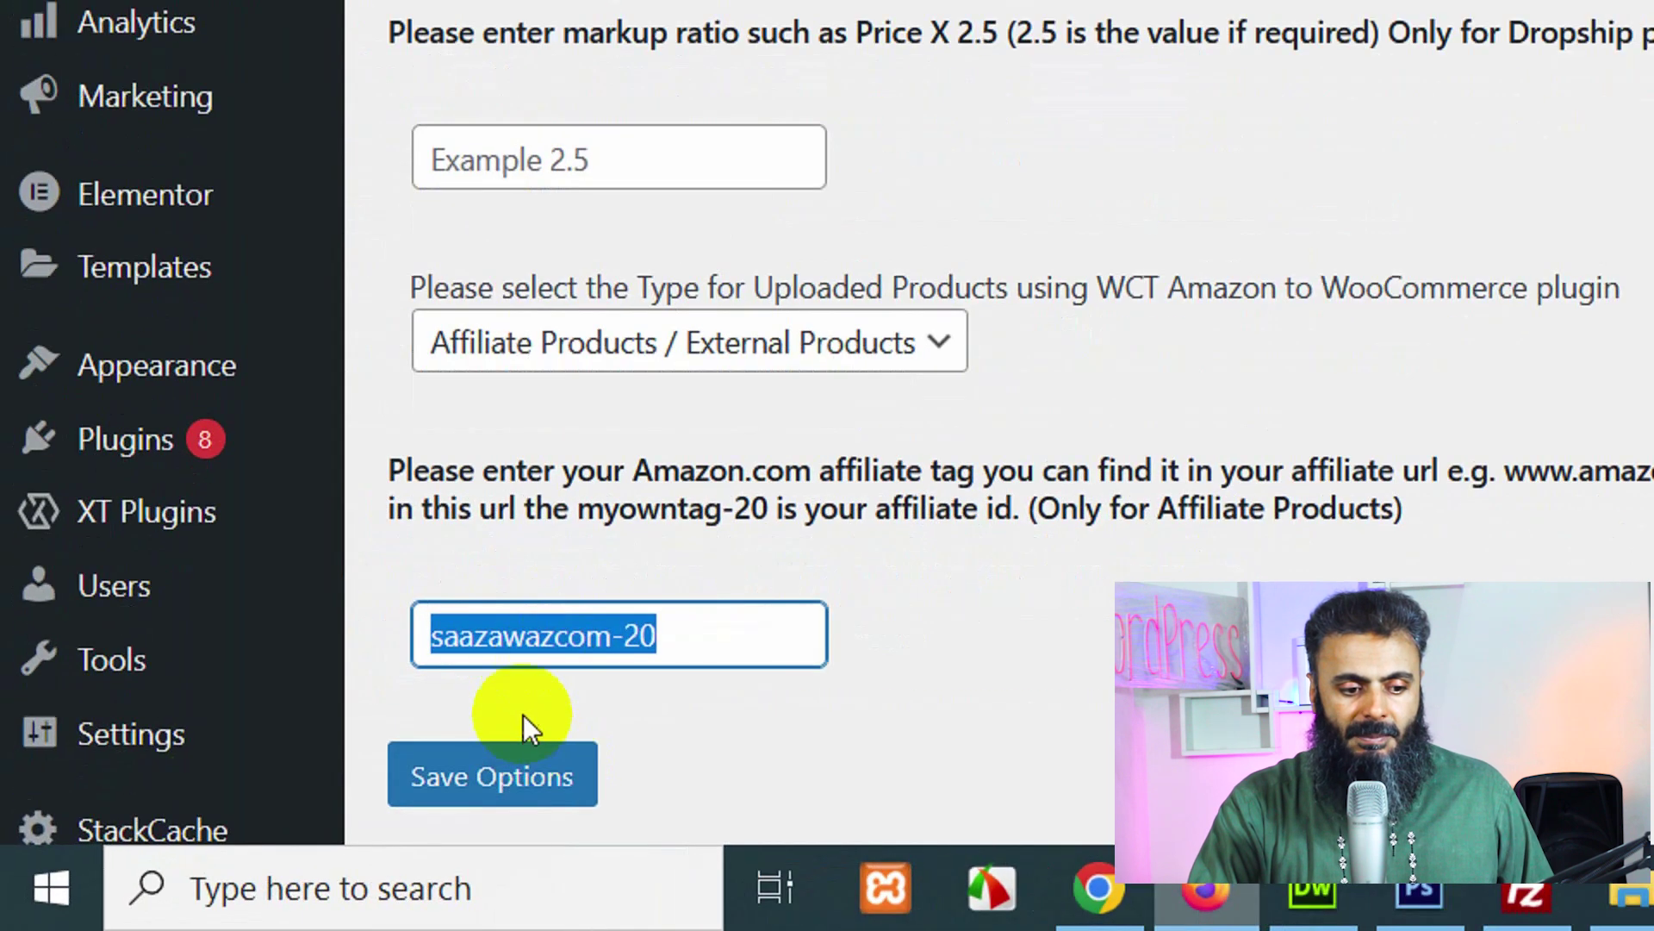
pyautogui.click(546, 635)
pyautogui.moveTo(546, 635); pyautogui.dragTo(720, 653)
pyautogui.click(720, 653)
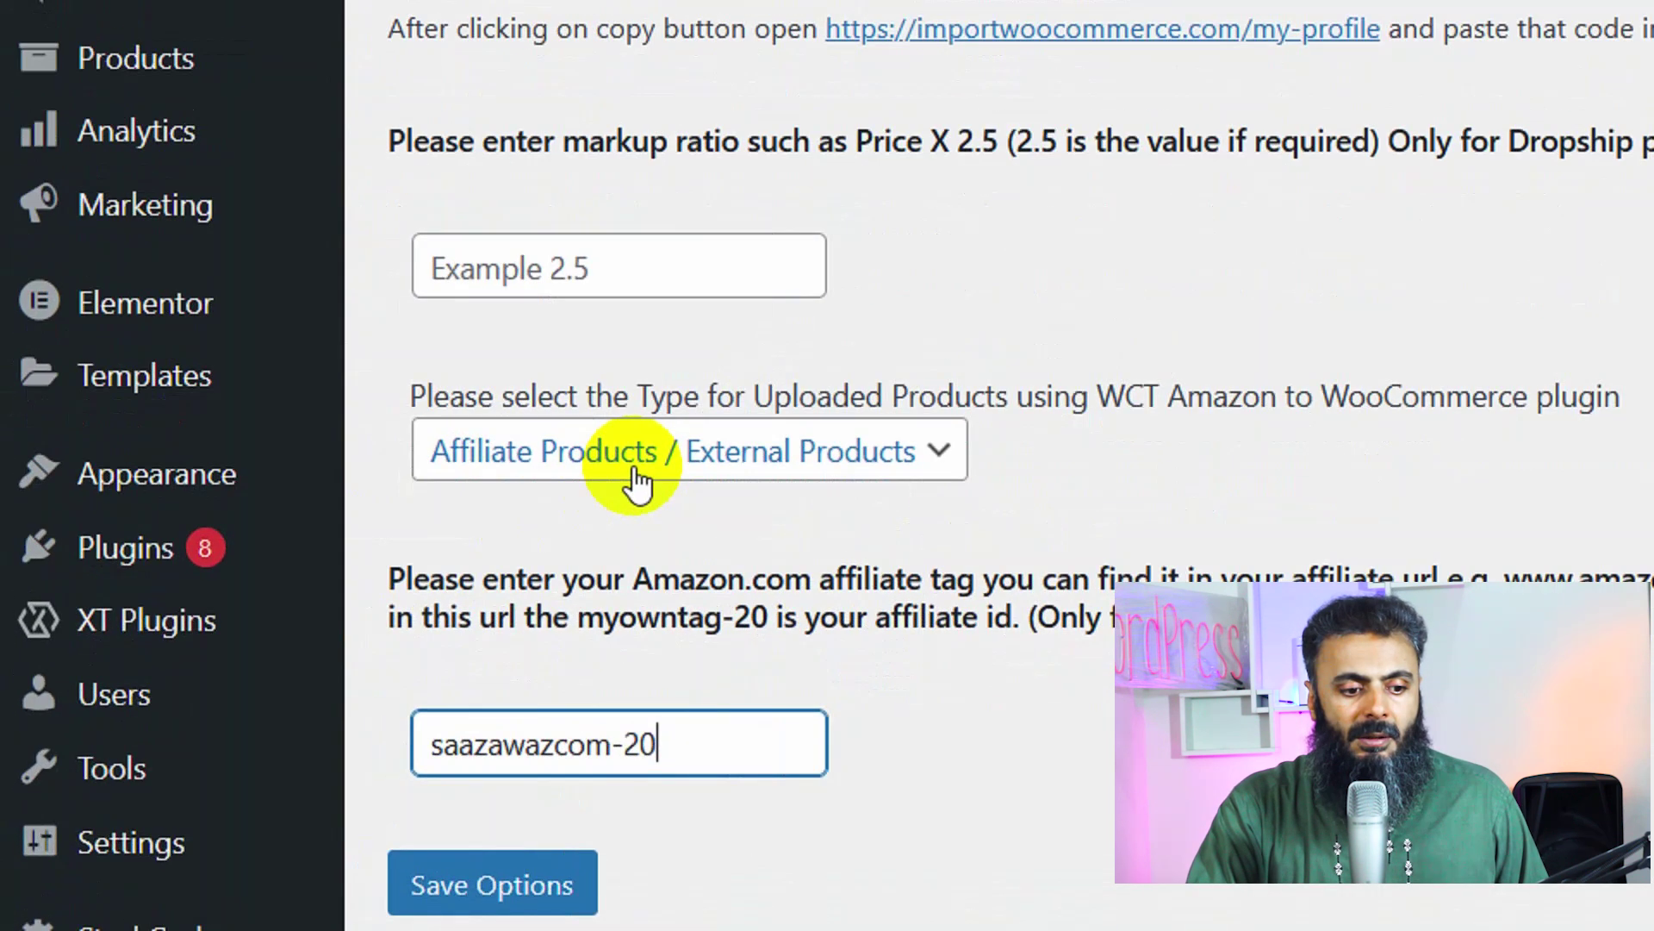
# Change the uploaded product type from Affiliate Products to Sell Products / Simple Products.
pyautogui.click(317, 650)
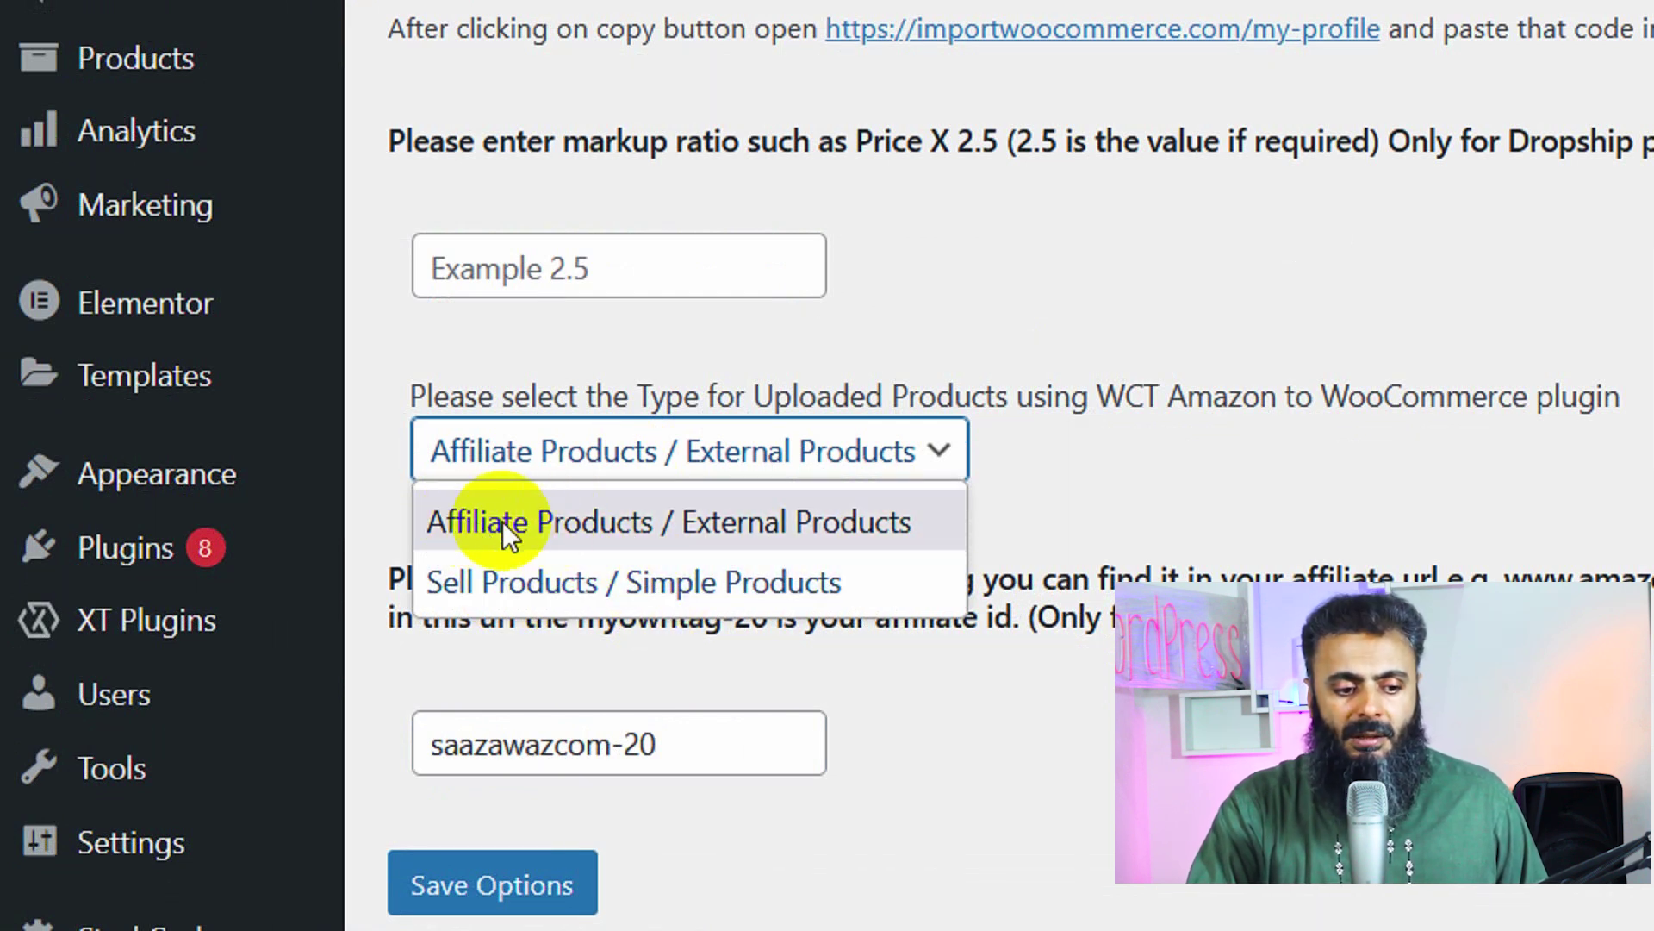
pyautogui.click(627, 519)
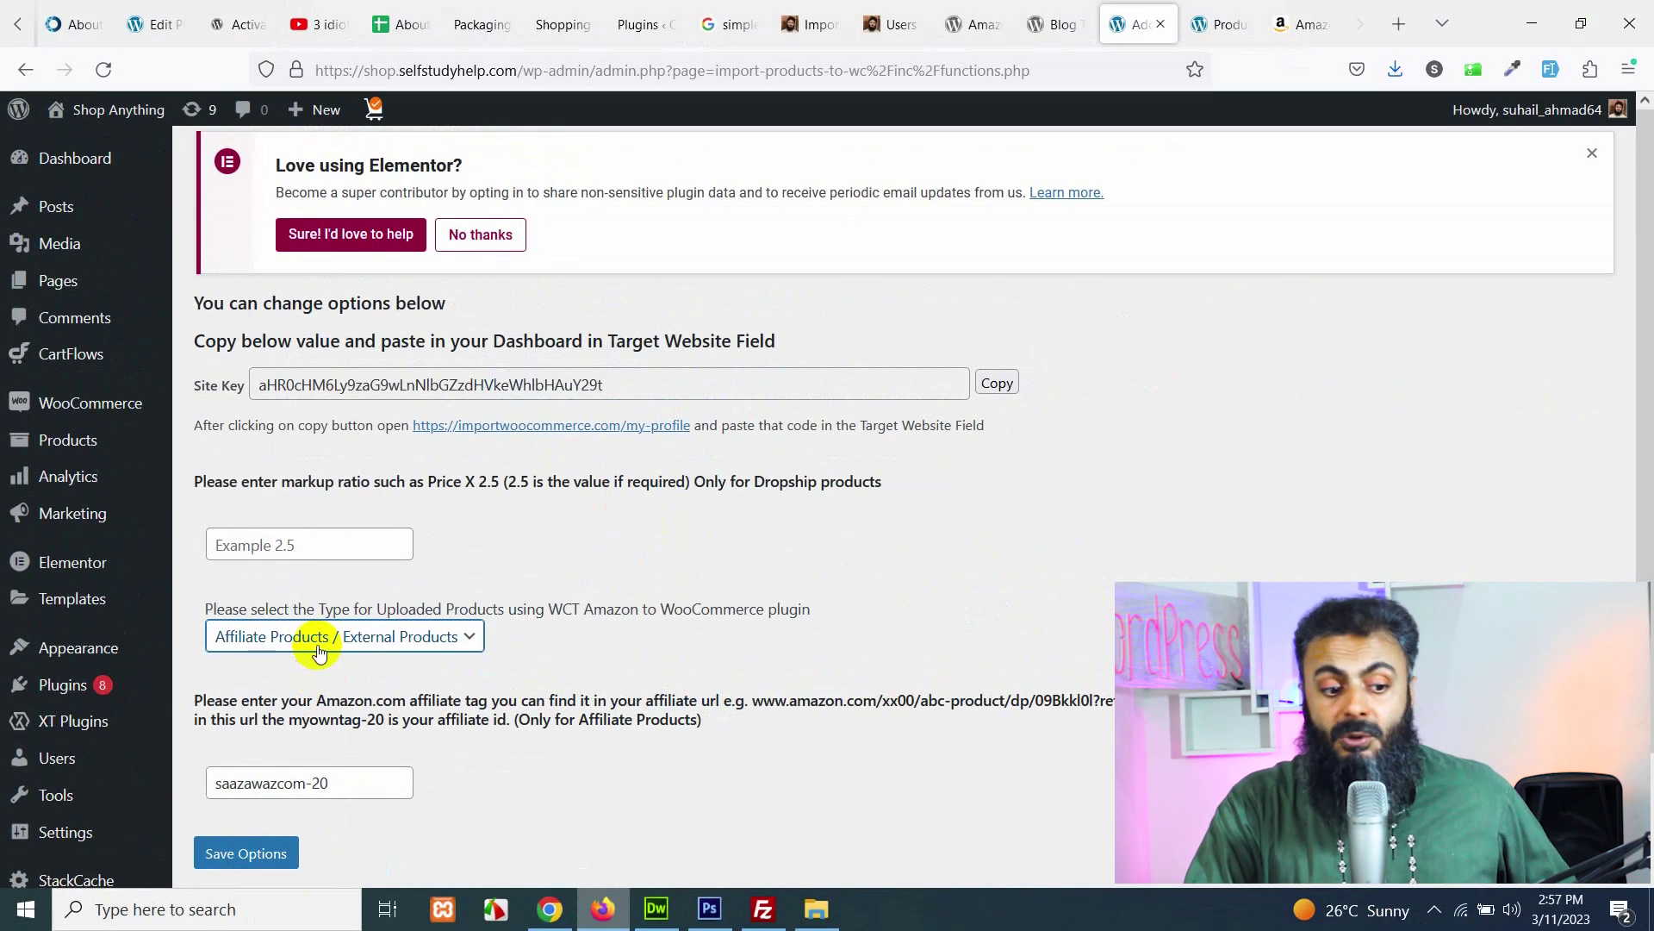
pyautogui.click(312, 635)
pyautogui.click(312, 702)
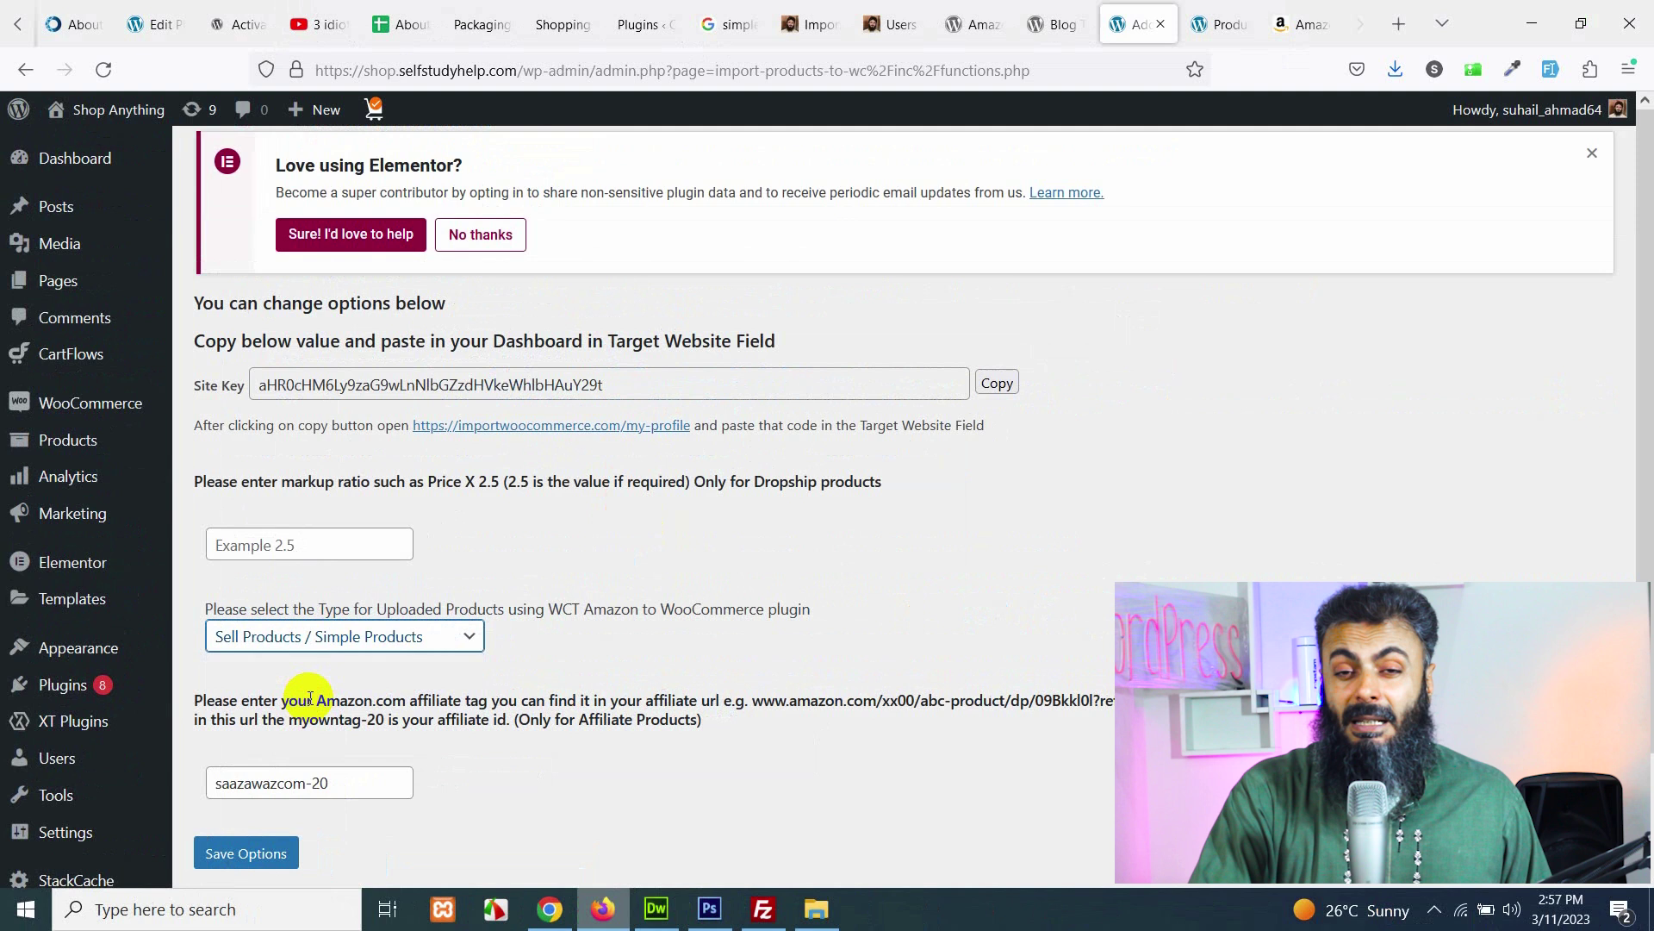
pyautogui.click(272, 544)
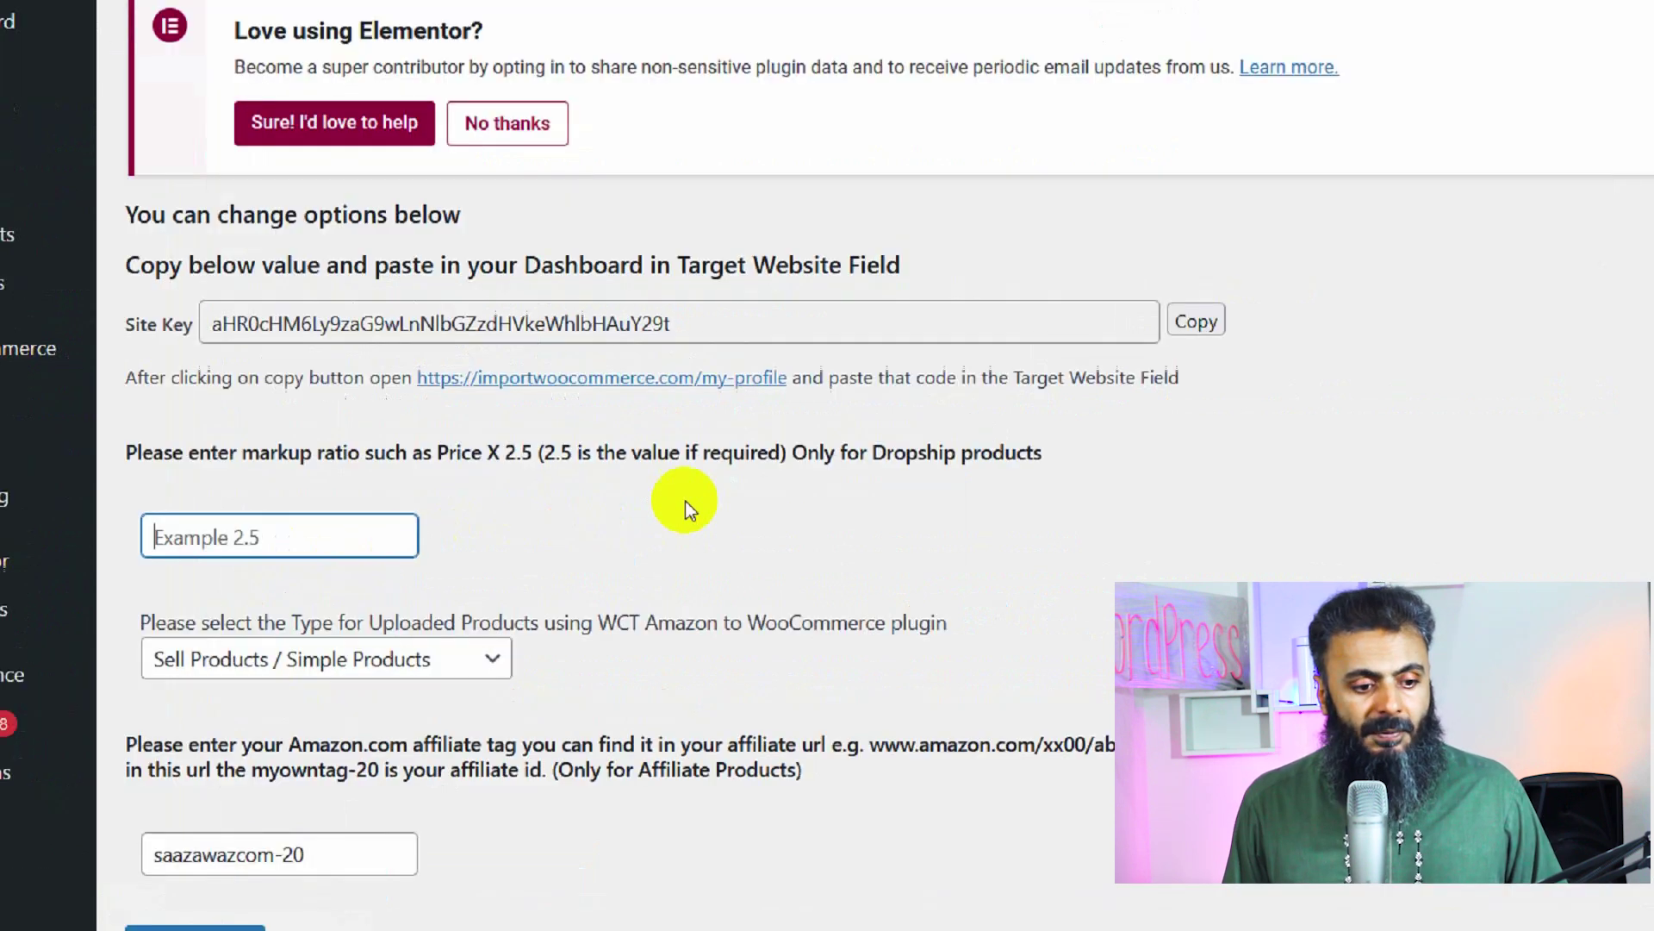
# Try values in the markup ratio field, then clear it so it stays empty.
pyautogui.write('105')
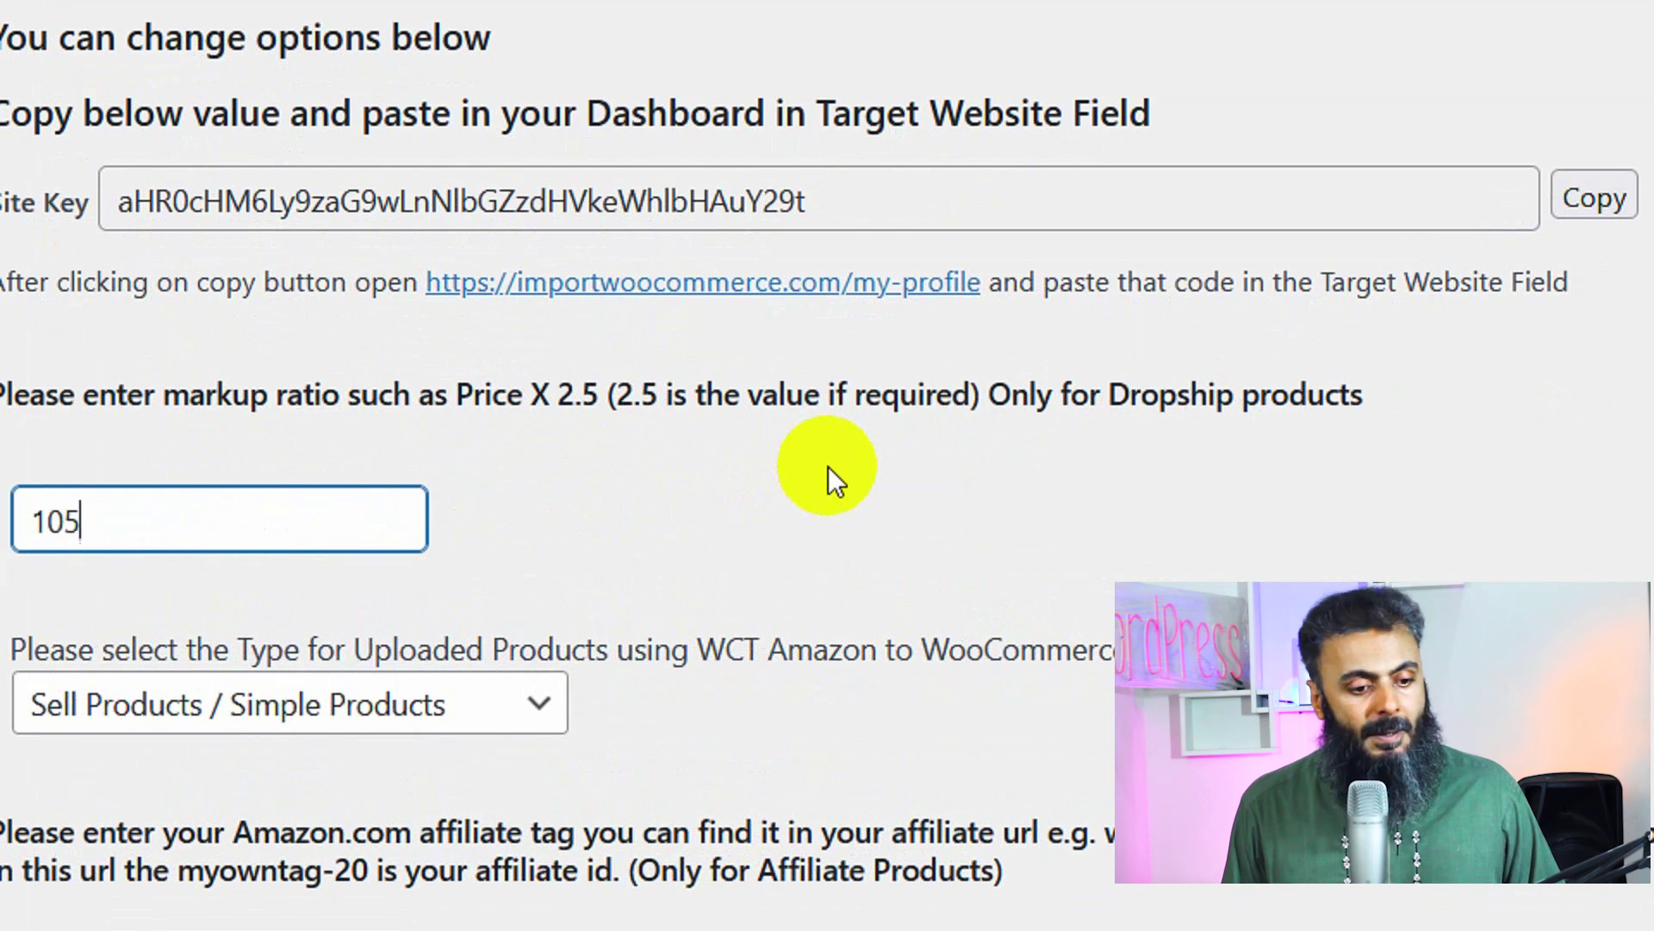
pyautogui.press('BackSpace')
pyautogui.write('.5')
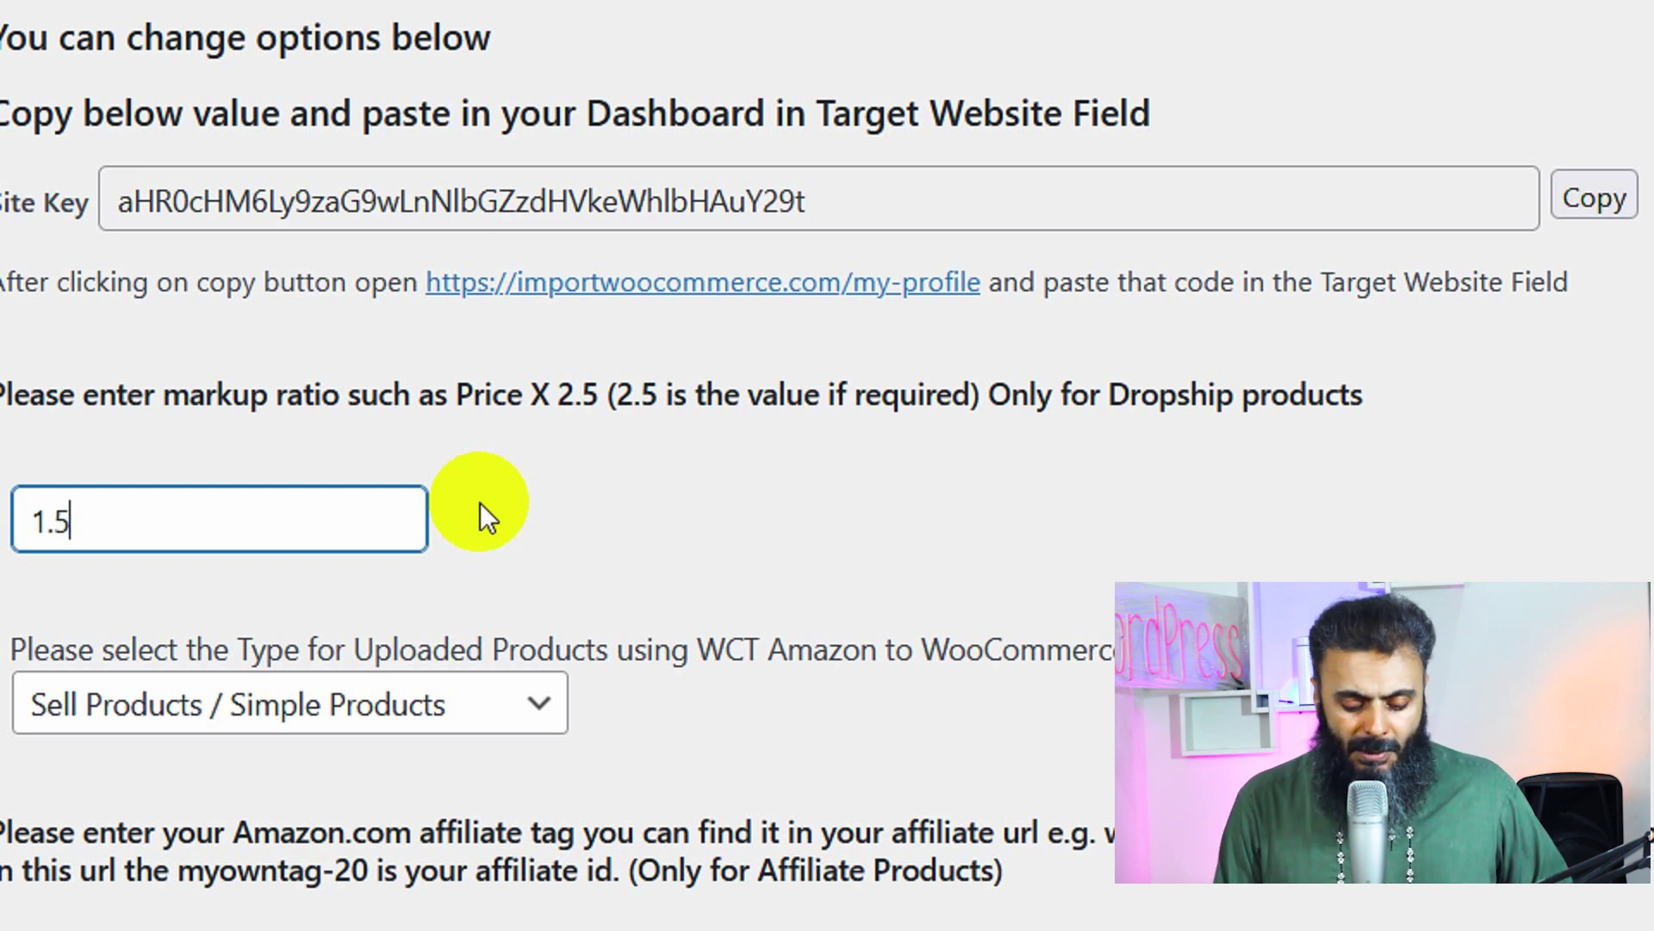
pyautogui.press('BackSpace')
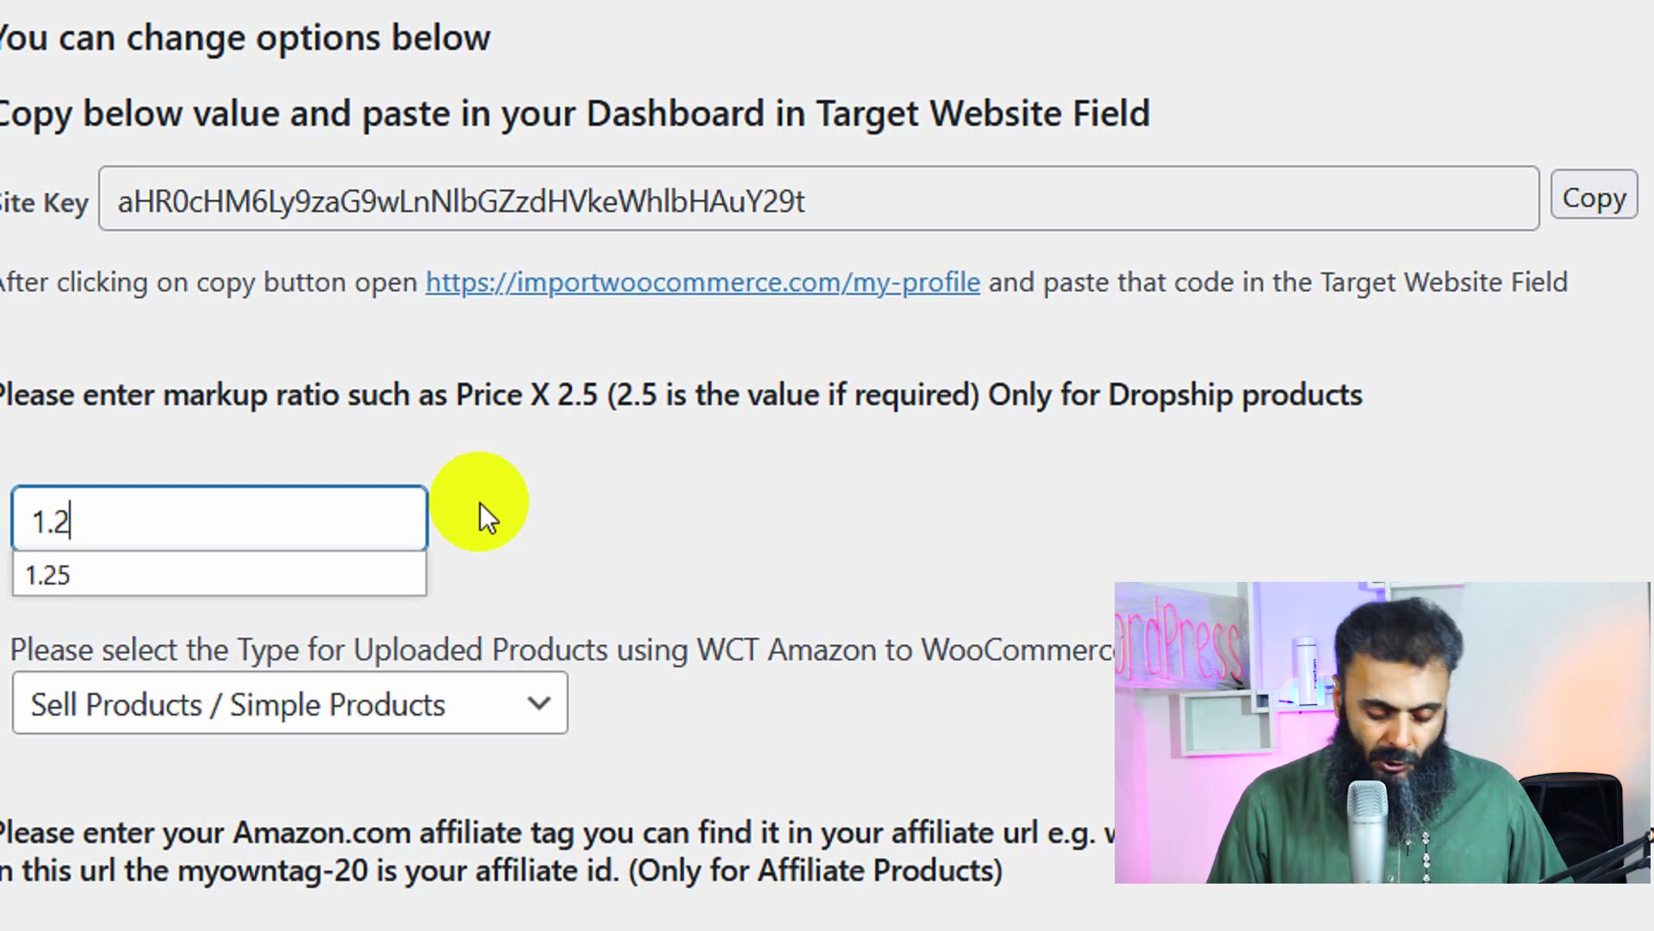
pyautogui.press('BackSpace')
pyautogui.press('BackSpace')
pyautogui.press('BackSpace')
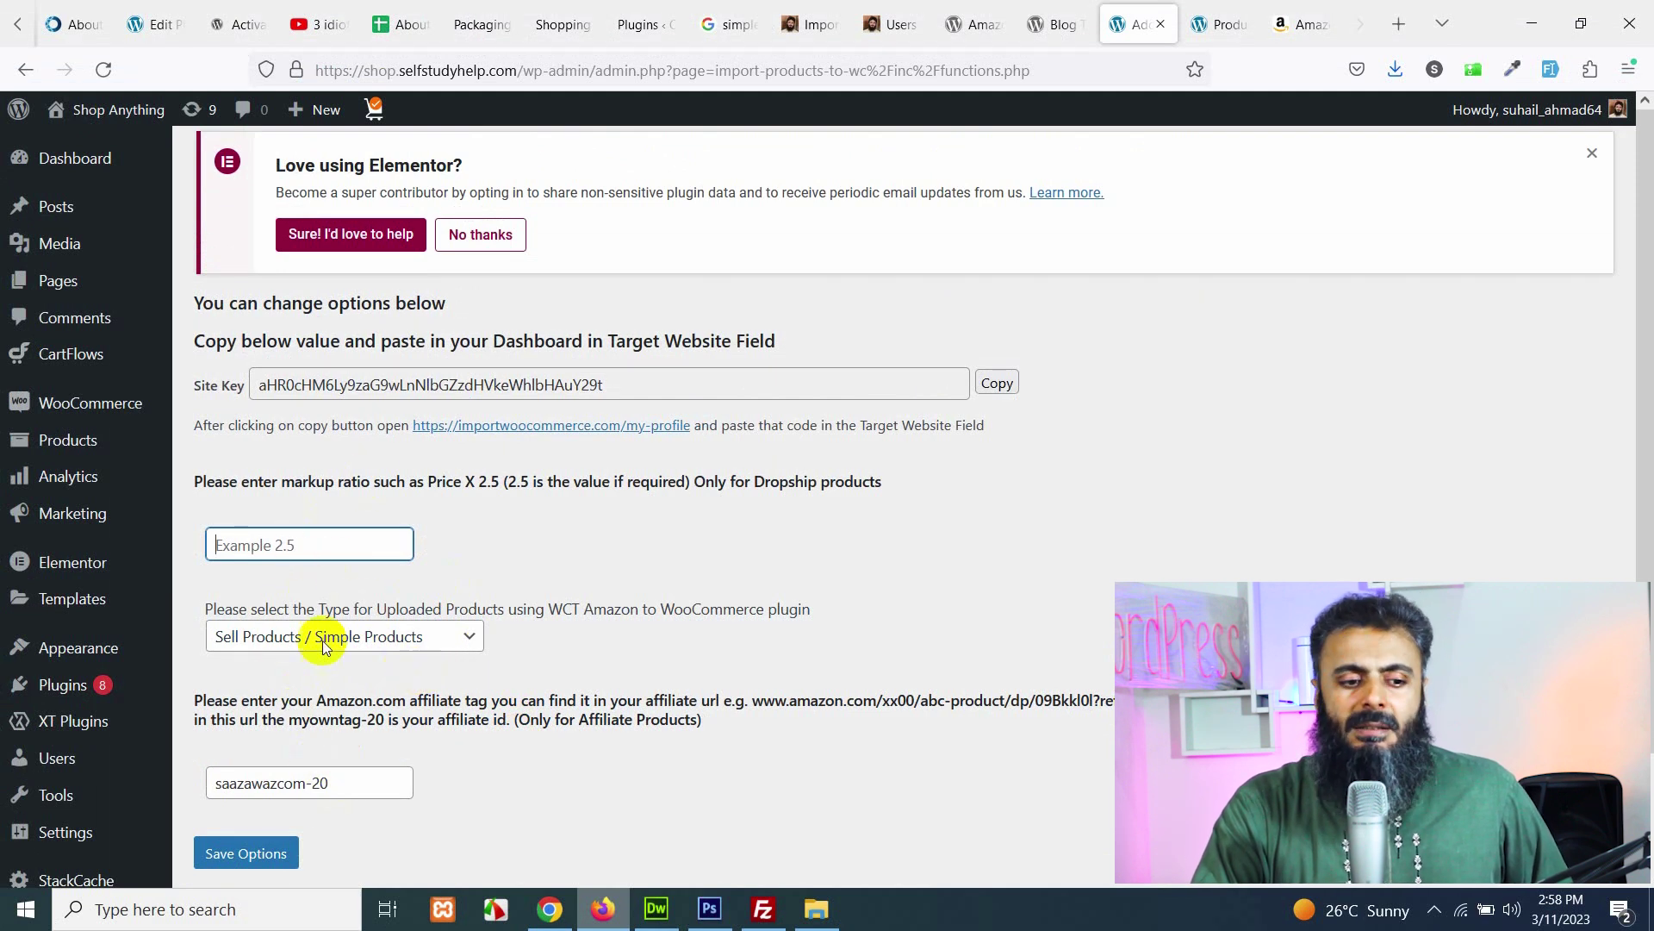
# Copy the plugin's site key and open the importwoocommerce.com My Profile page.
pyautogui.moveTo(627, 384); pyautogui.dragTo(188, 395)
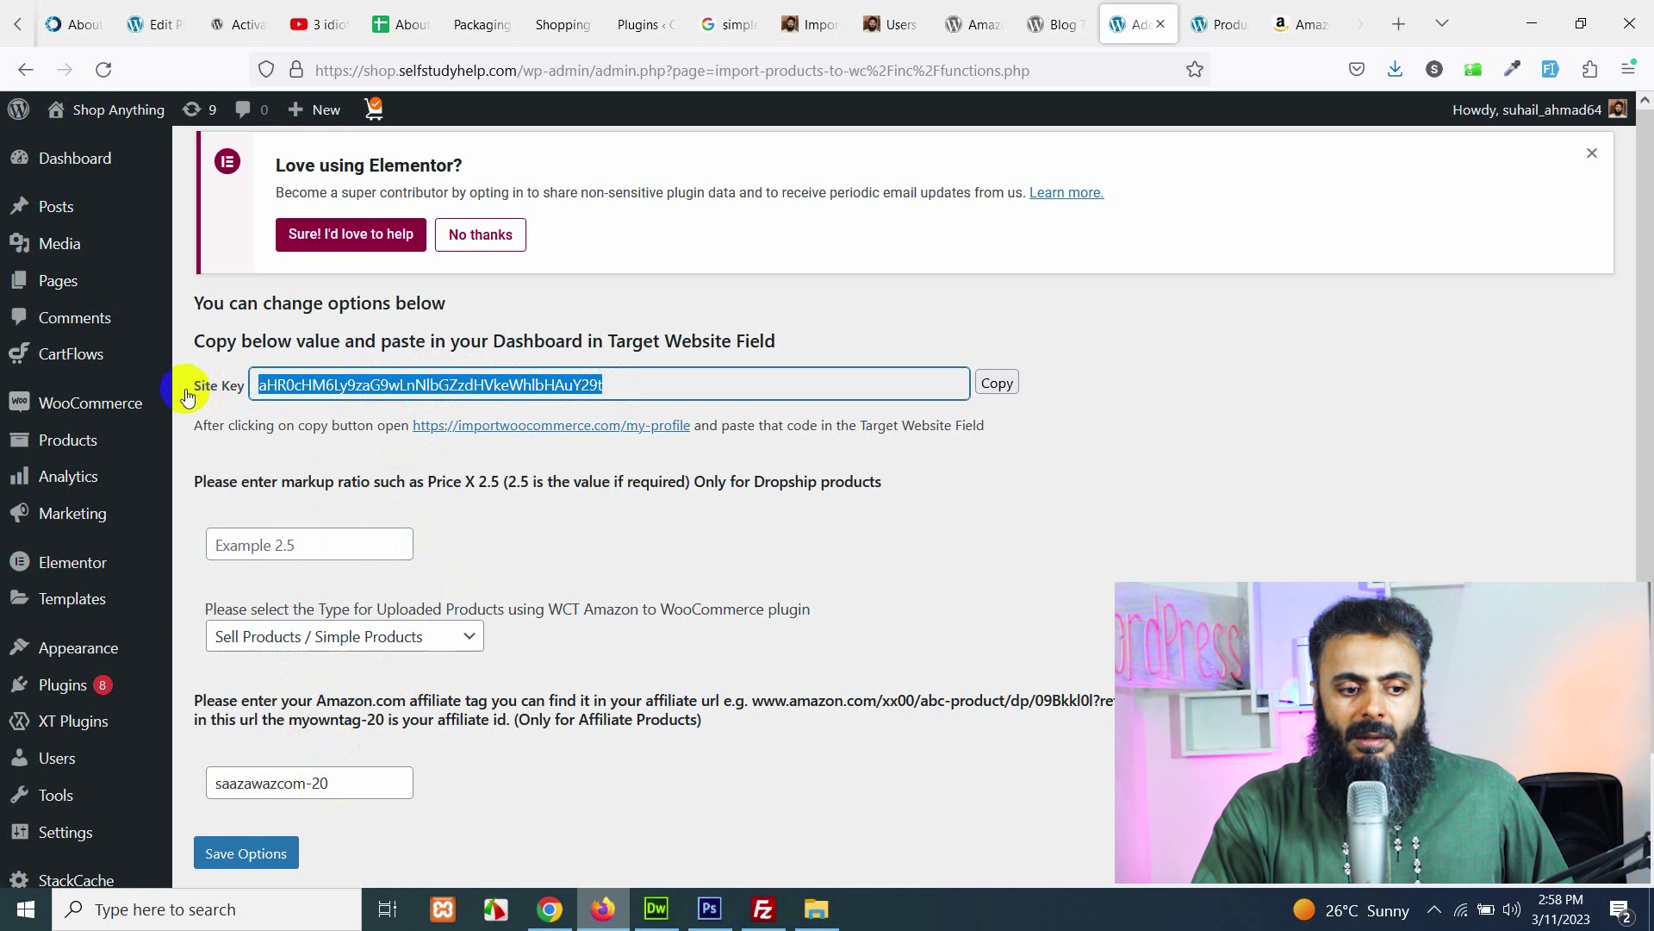
pyautogui.click(996, 382)
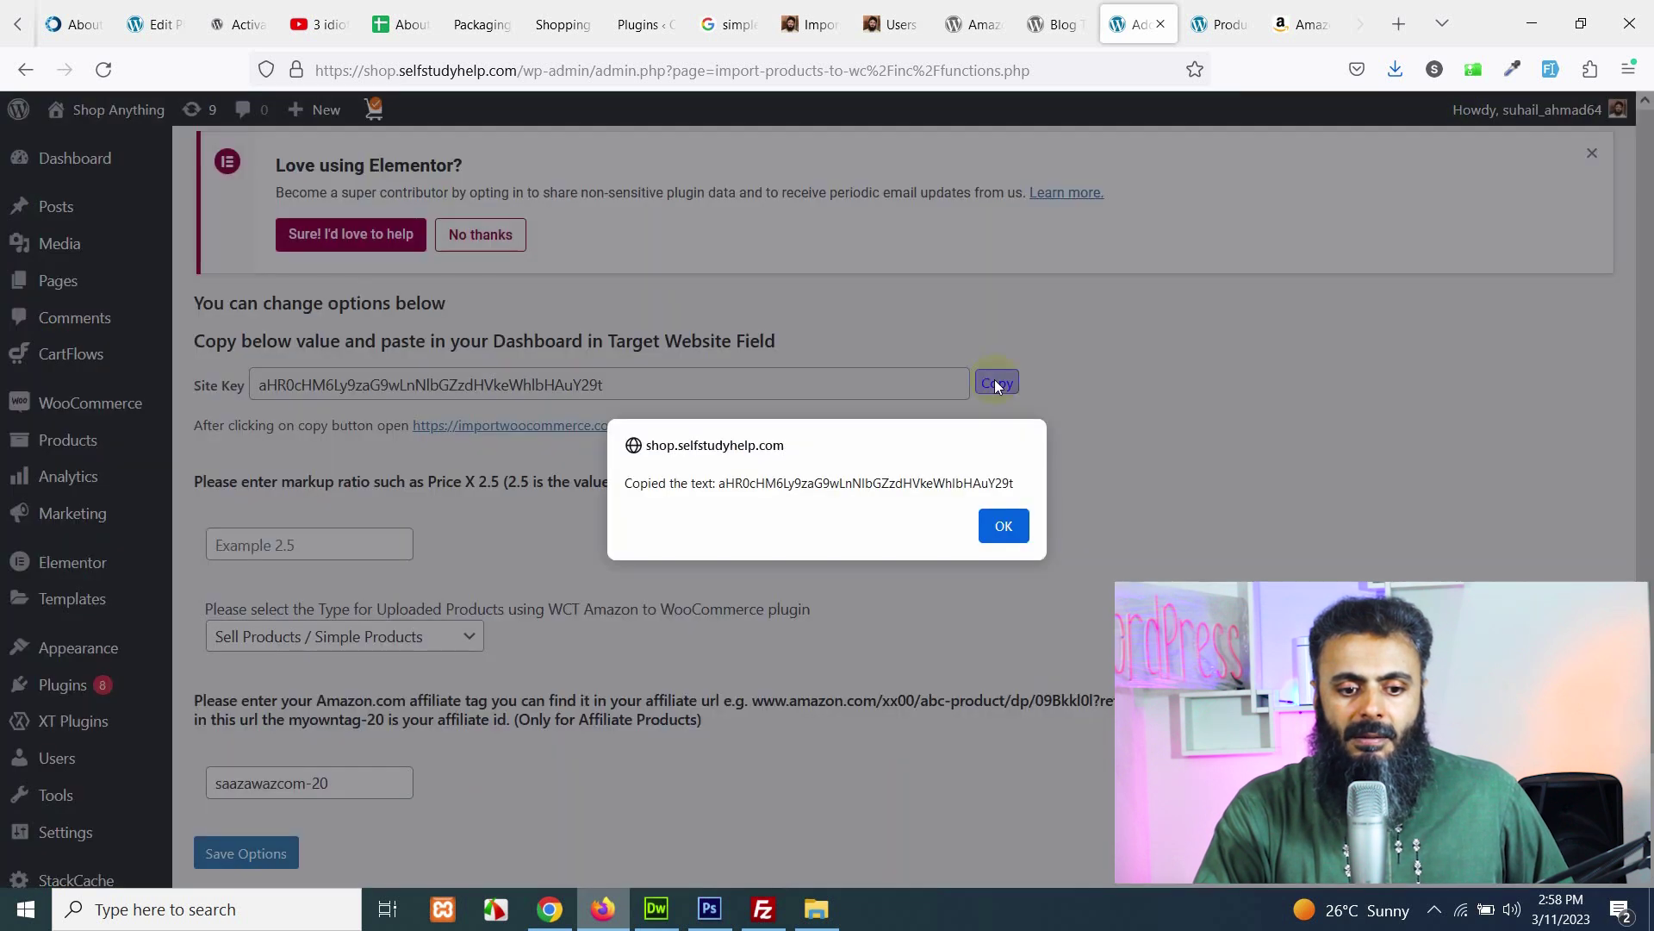
pyautogui.click(1004, 525)
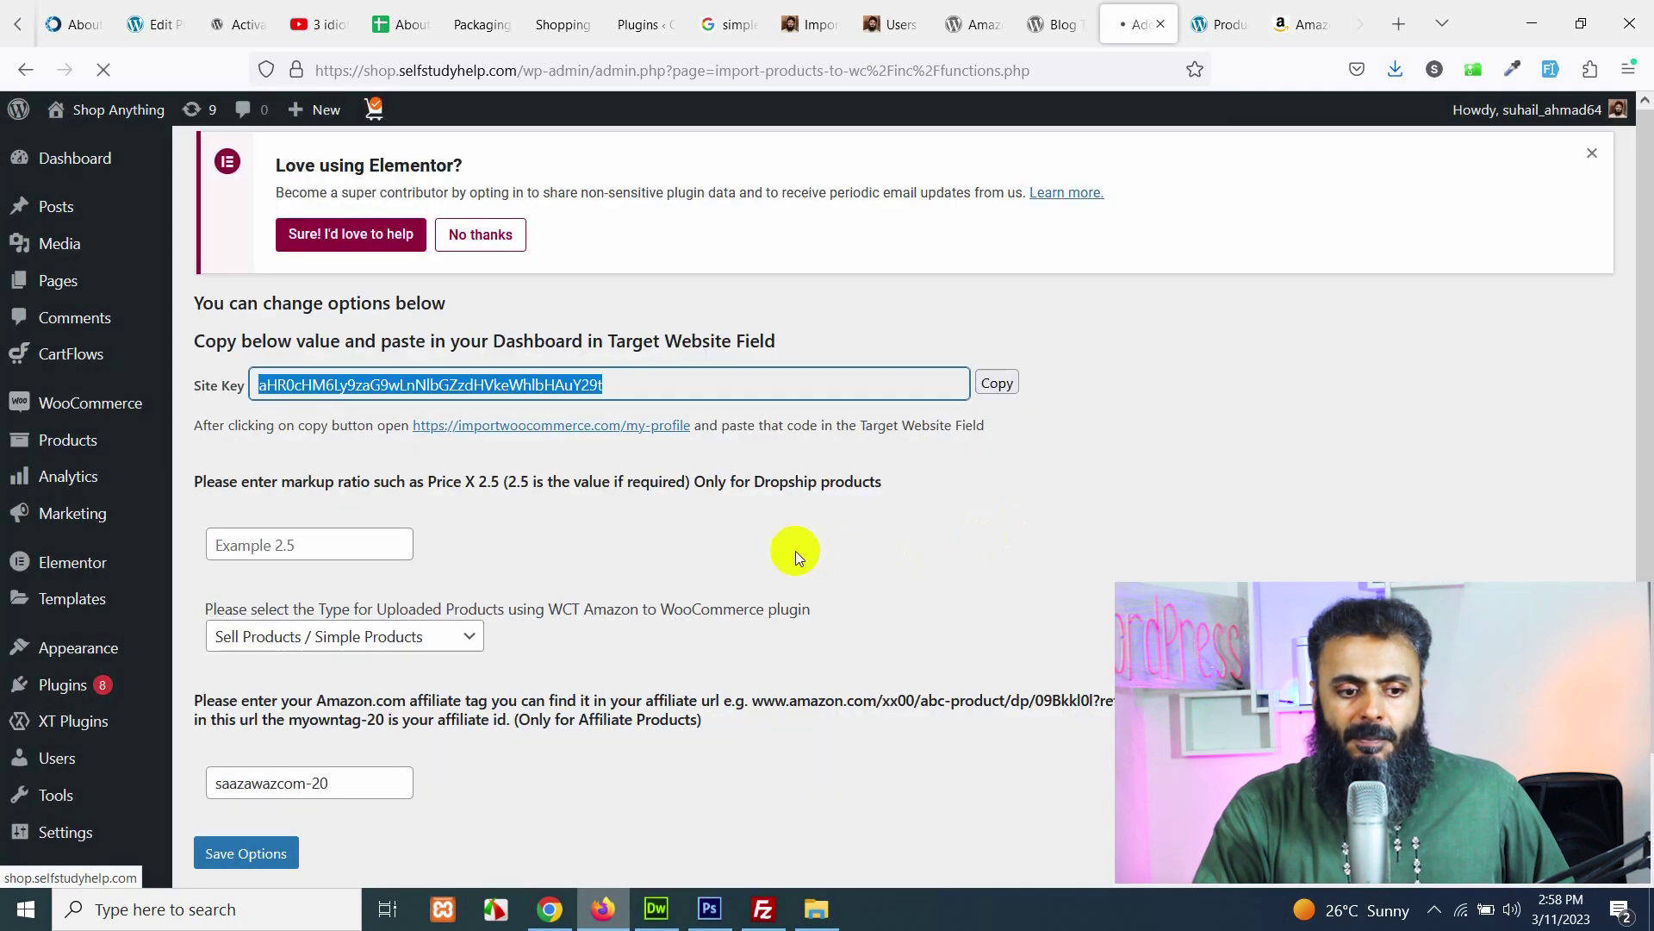
pyautogui.click(544, 429)
pyautogui.click(550, 909)
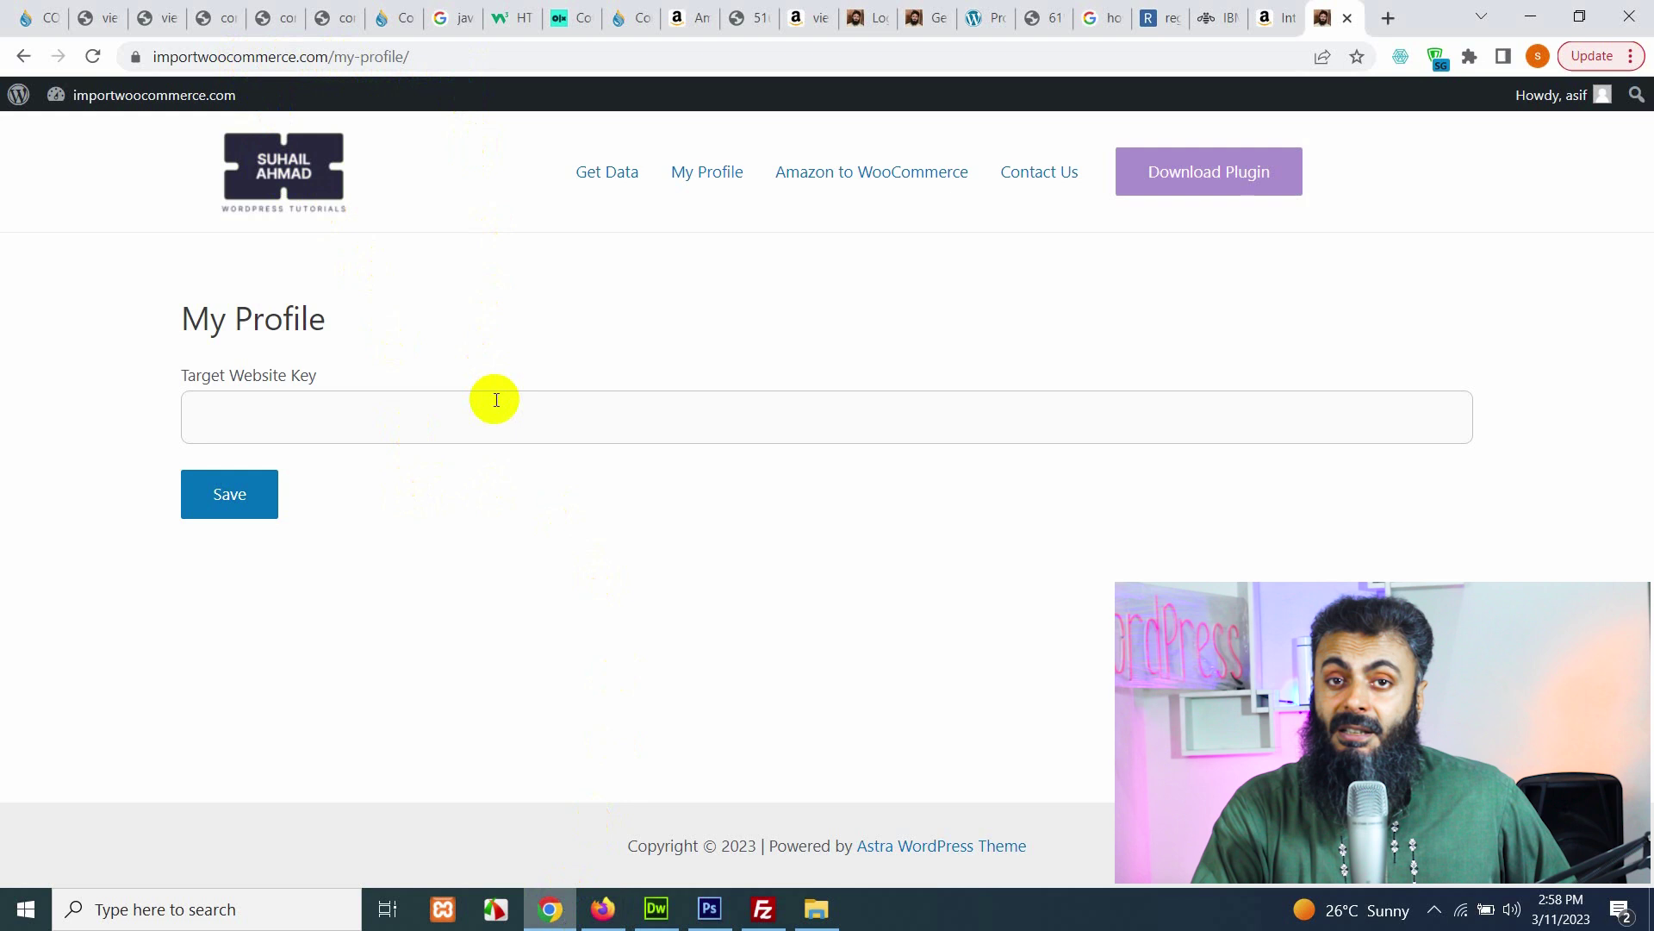
# Paste the copied site key into the Target Website Key field and save it.
pyautogui.click(373, 434)
pyautogui.rightClick(380, 436)
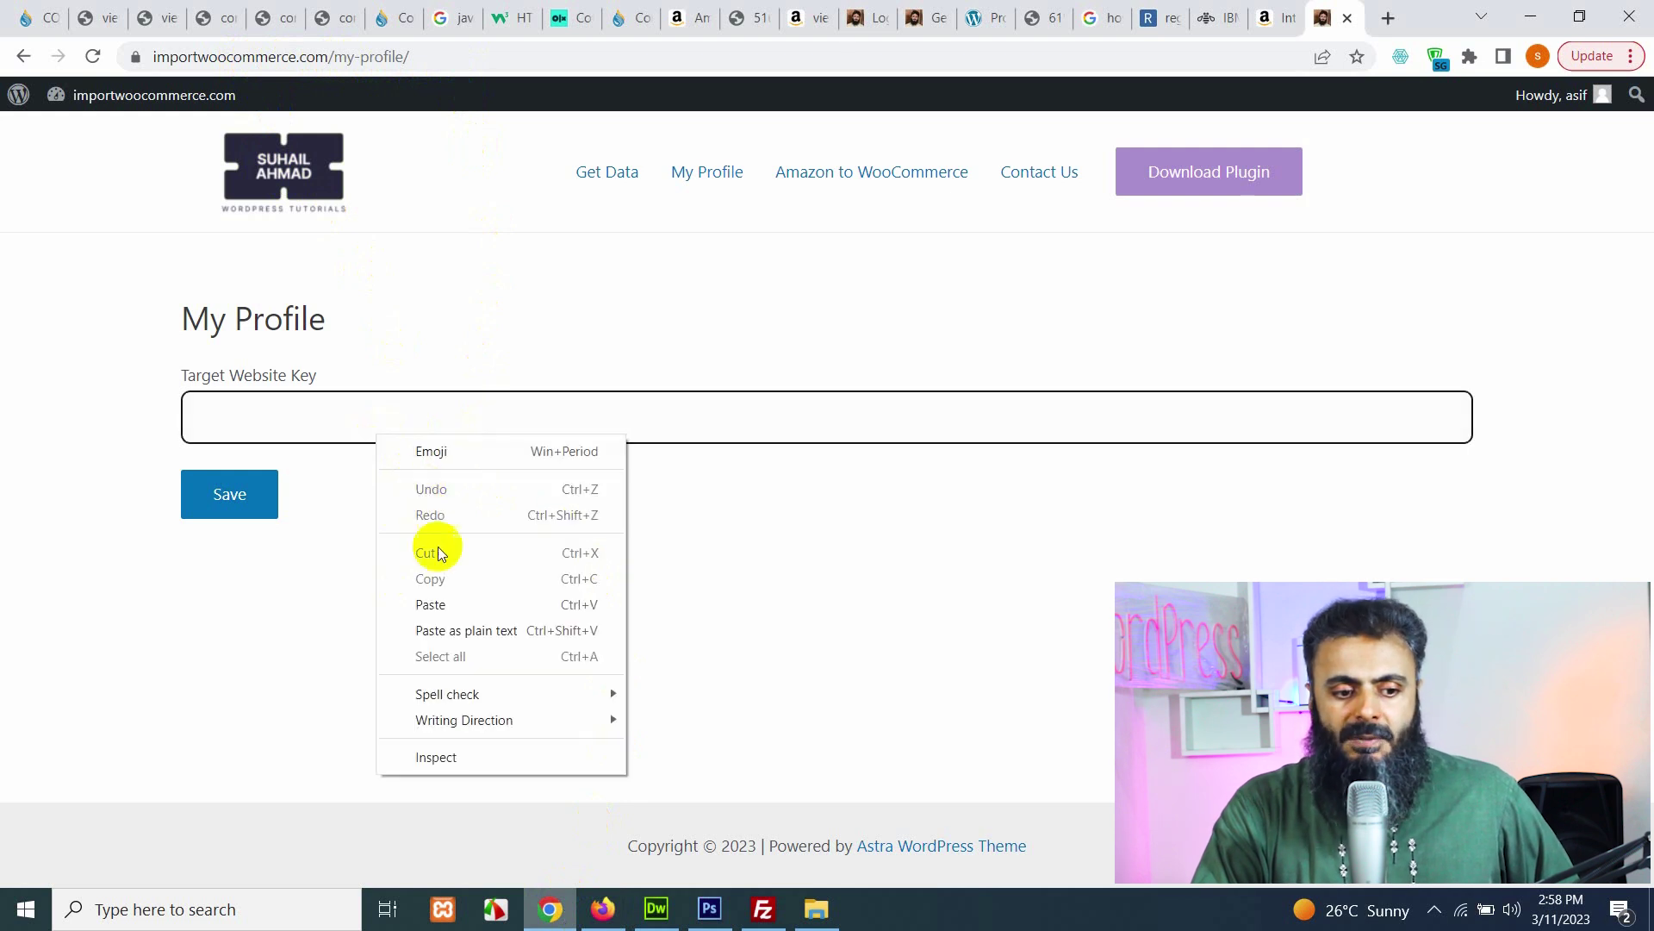
pyautogui.click(462, 611)
pyautogui.click(231, 492)
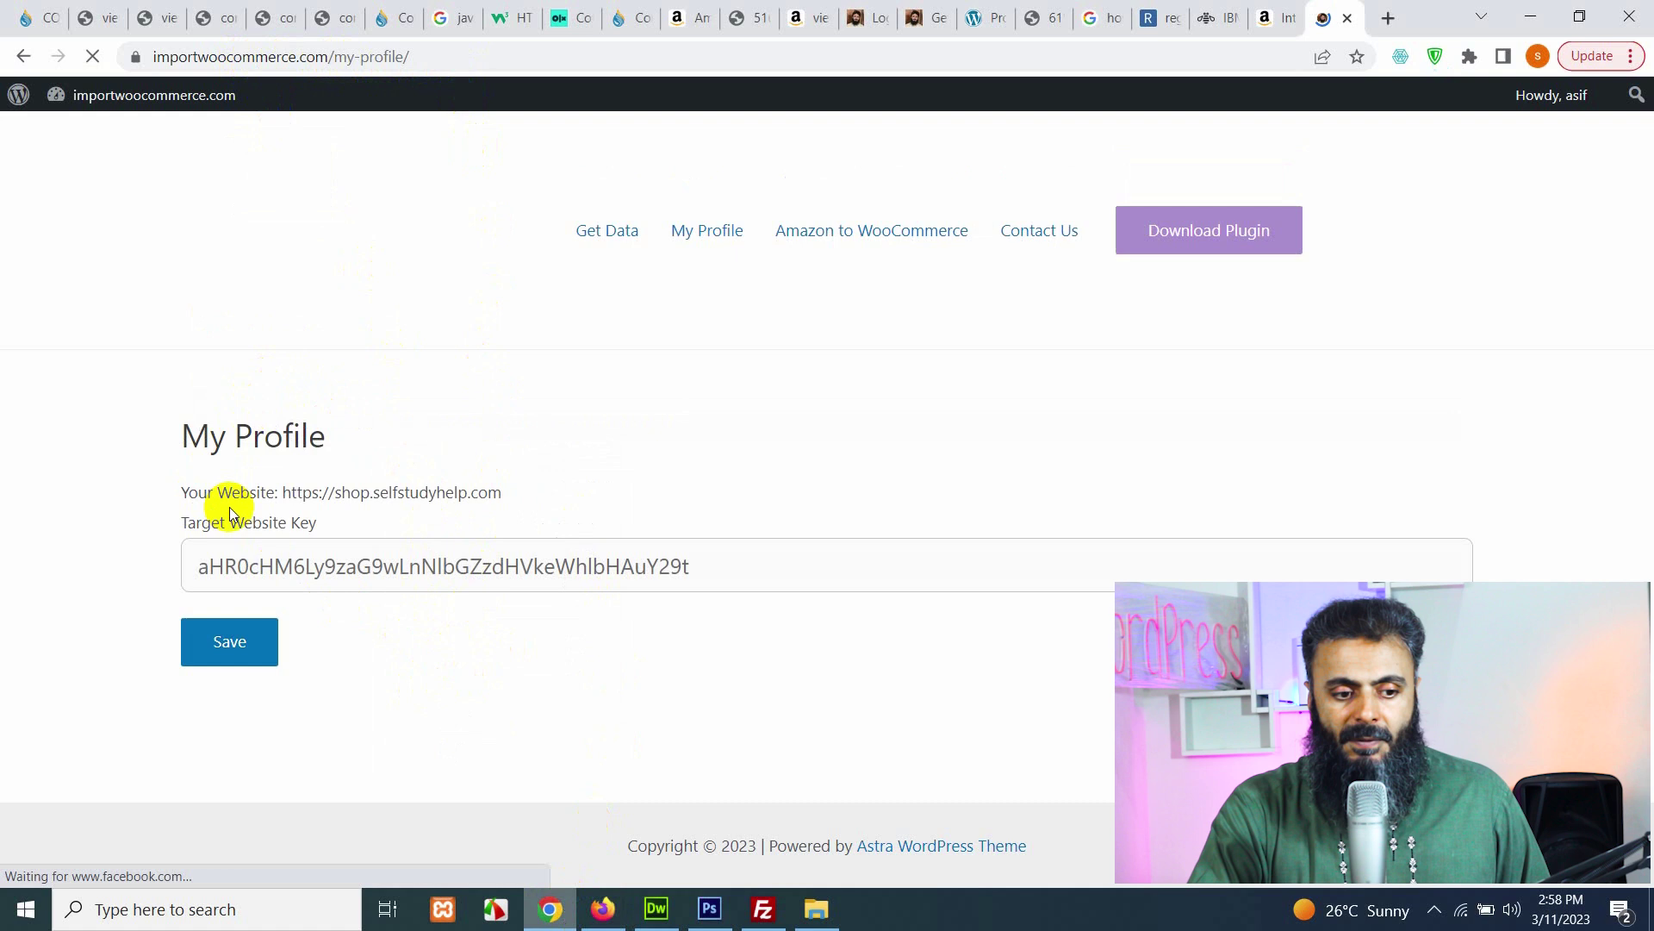
# Go to the Get Data page and reload its empty category-or-search URL form.
pyautogui.moveTo(284, 375); pyautogui.dragTo(508, 380)
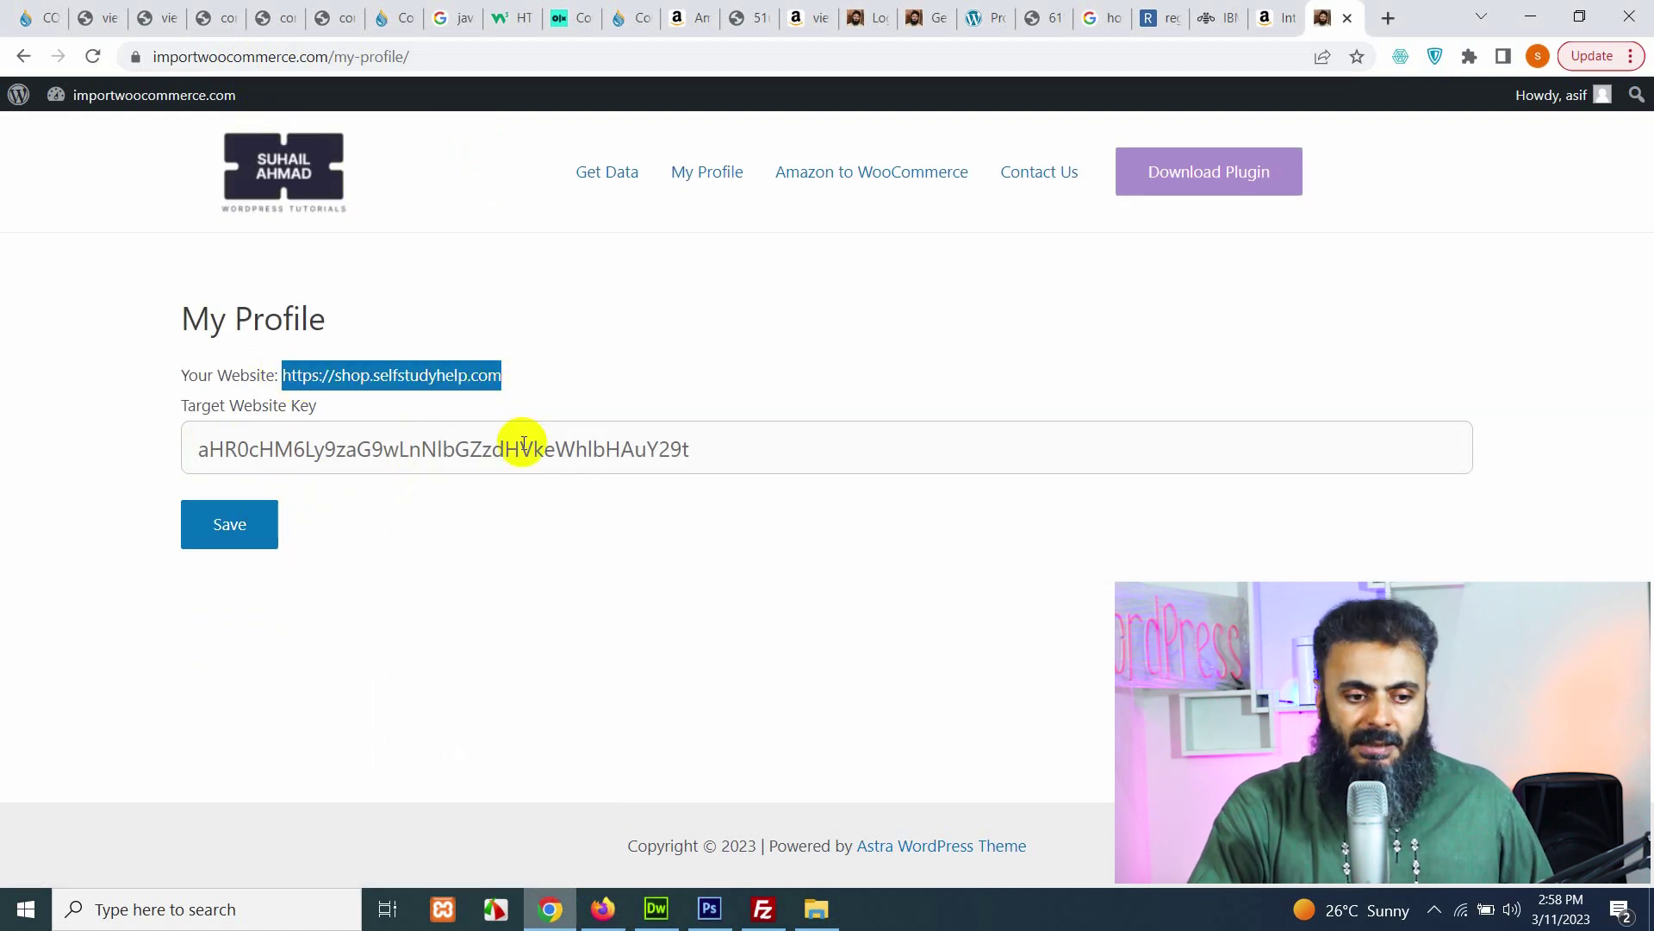
pyautogui.click(583, 522)
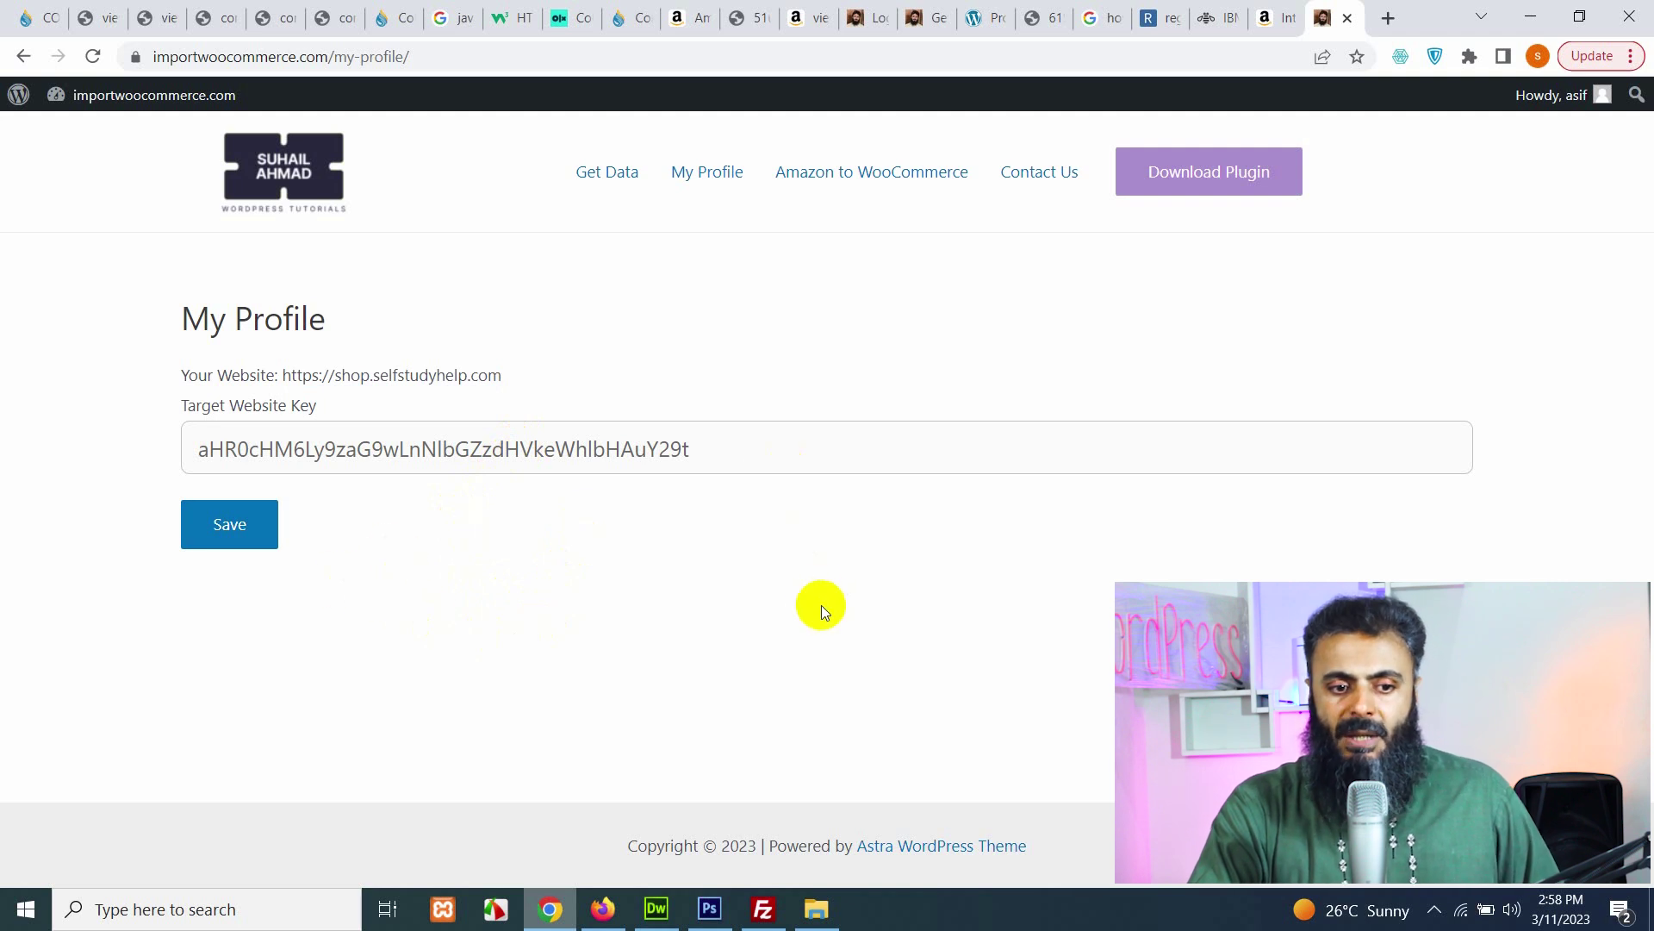
pyautogui.click(599, 175)
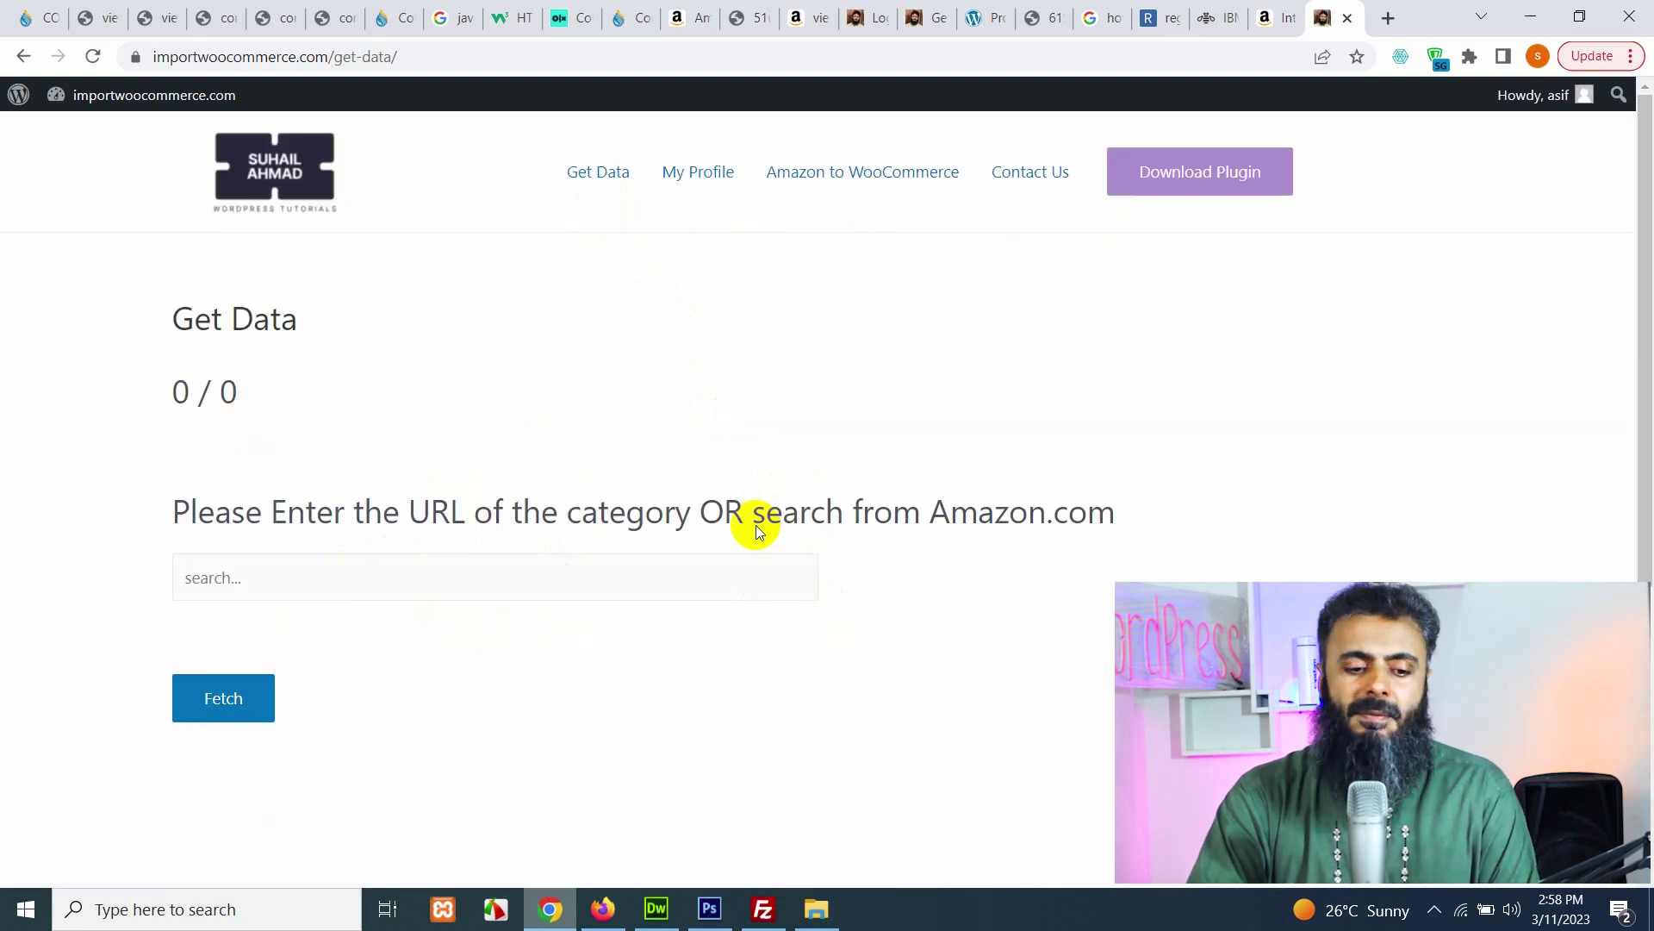
pyautogui.scroll(-5, 520, 534)
pyautogui.scroll(1, 520, 534)
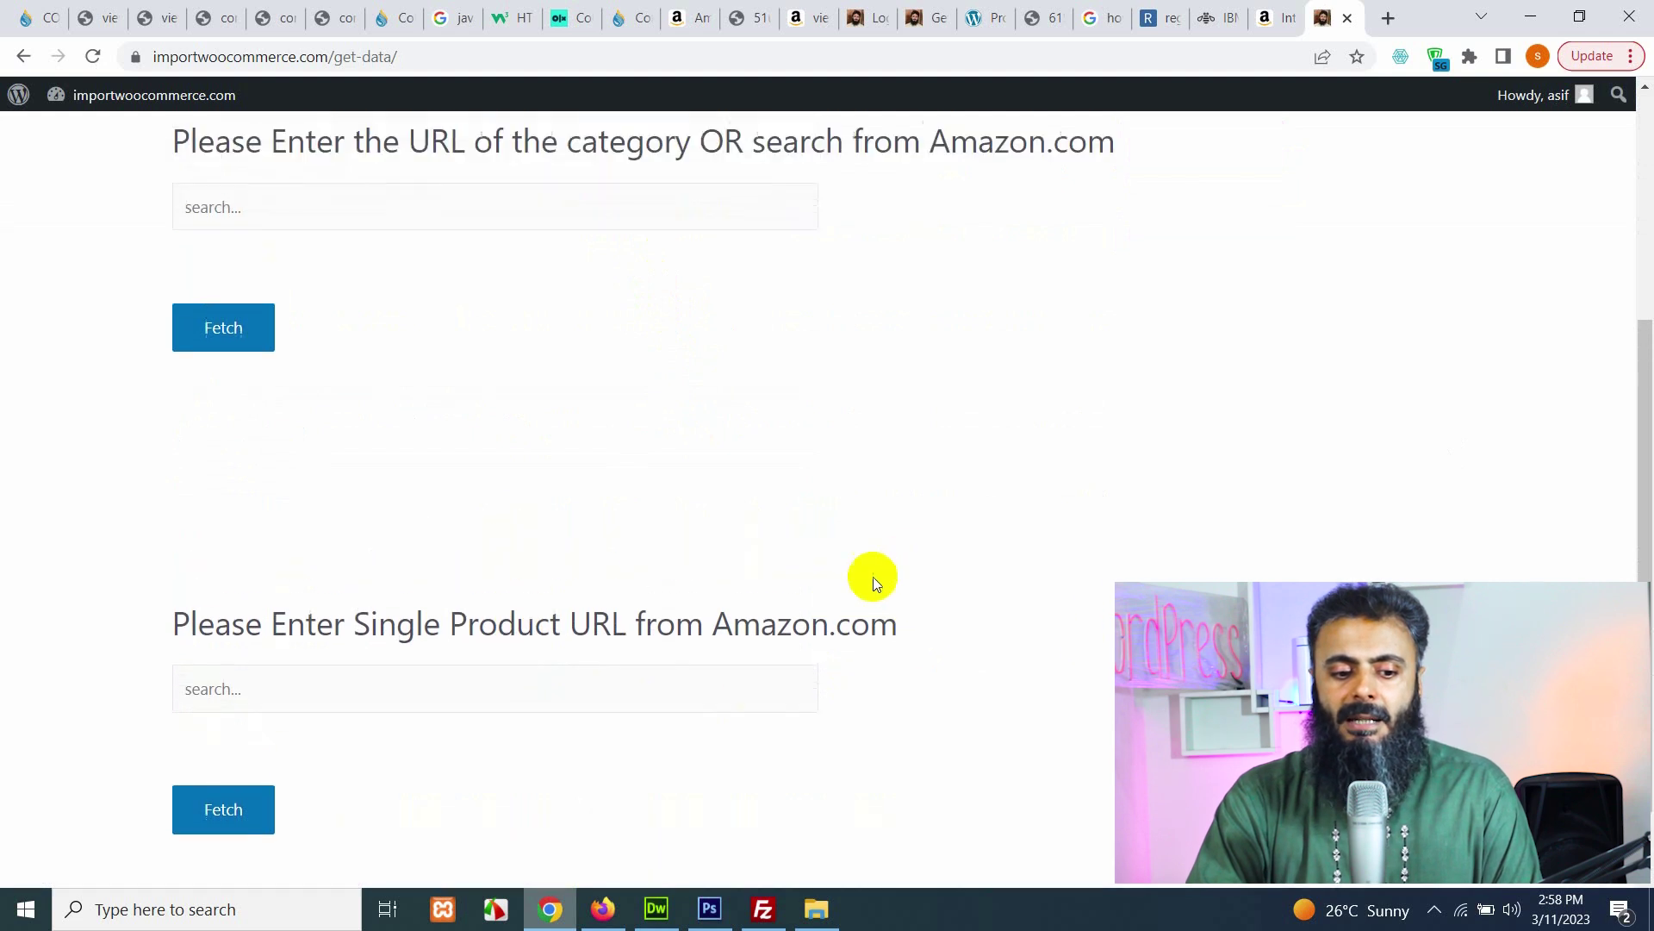
pyautogui.click(586, 698)
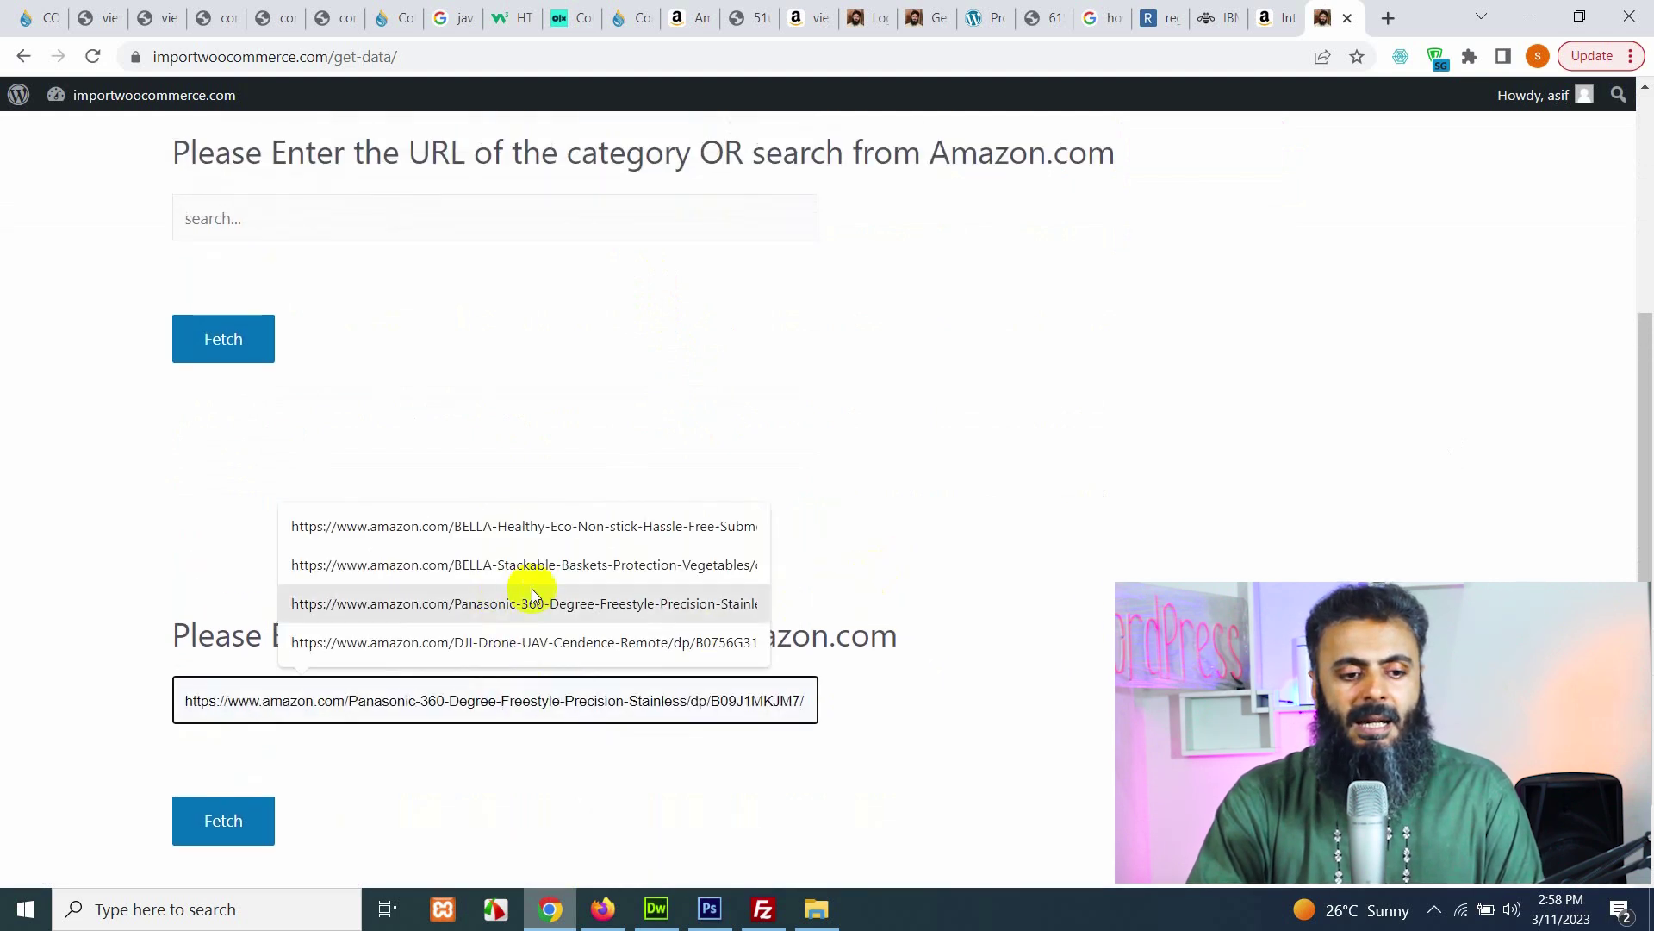
pyautogui.click(506, 215)
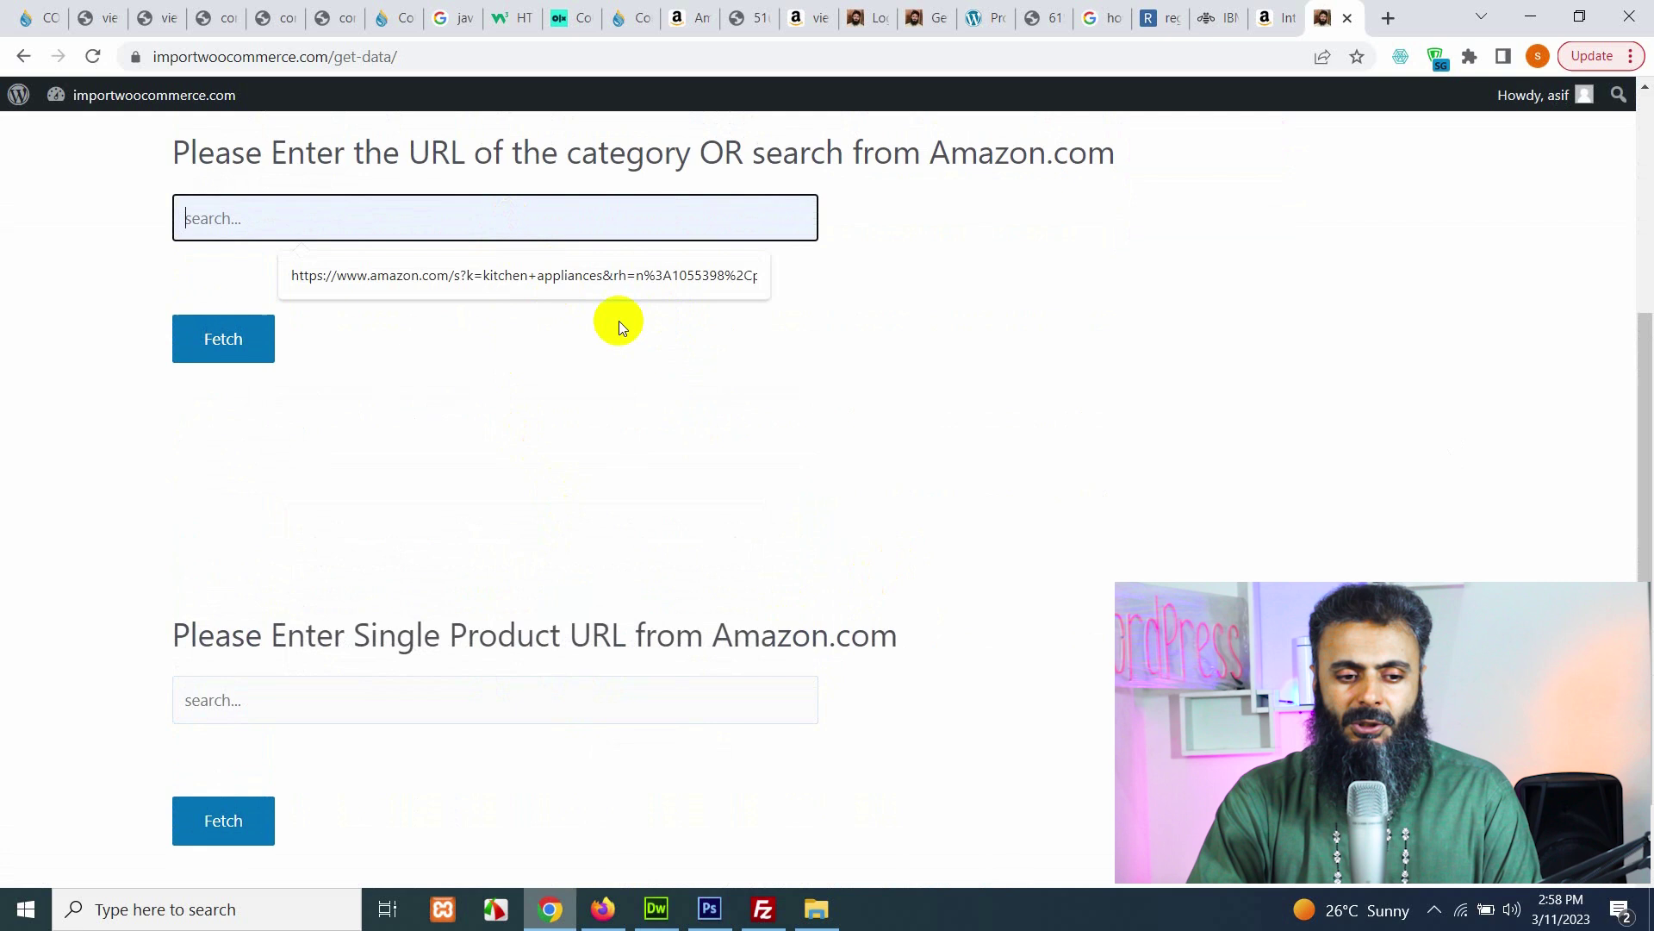
pyautogui.press('Return')
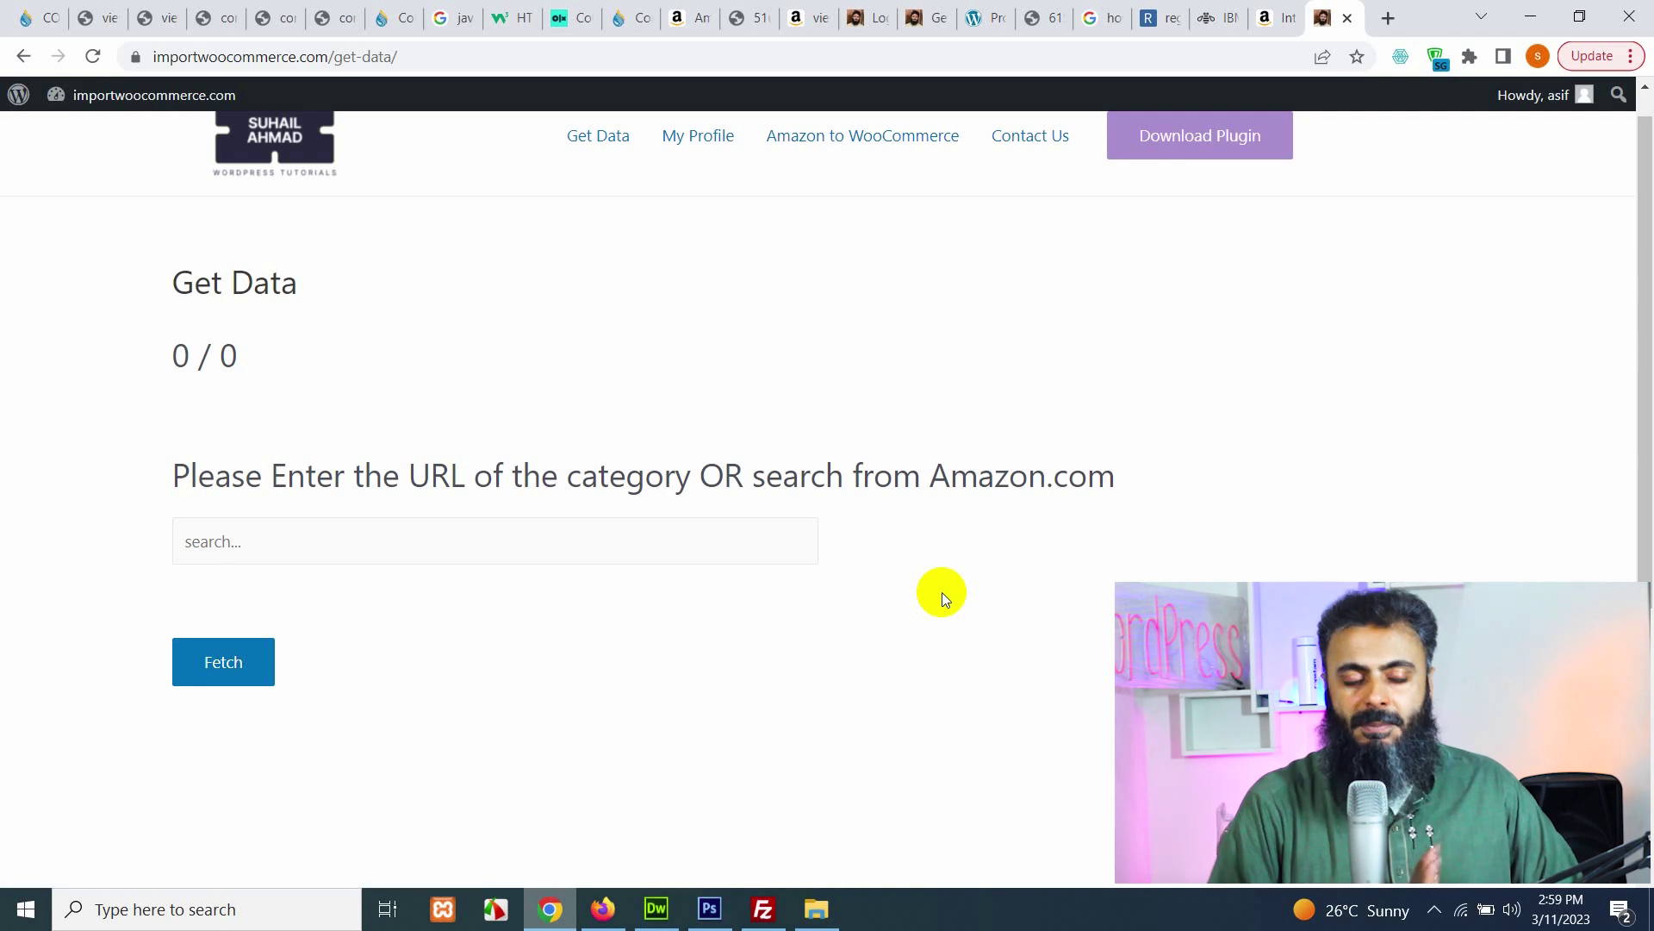
# Search Amazon Electronics for 'air buds'.
pyautogui.click(1277, 19)
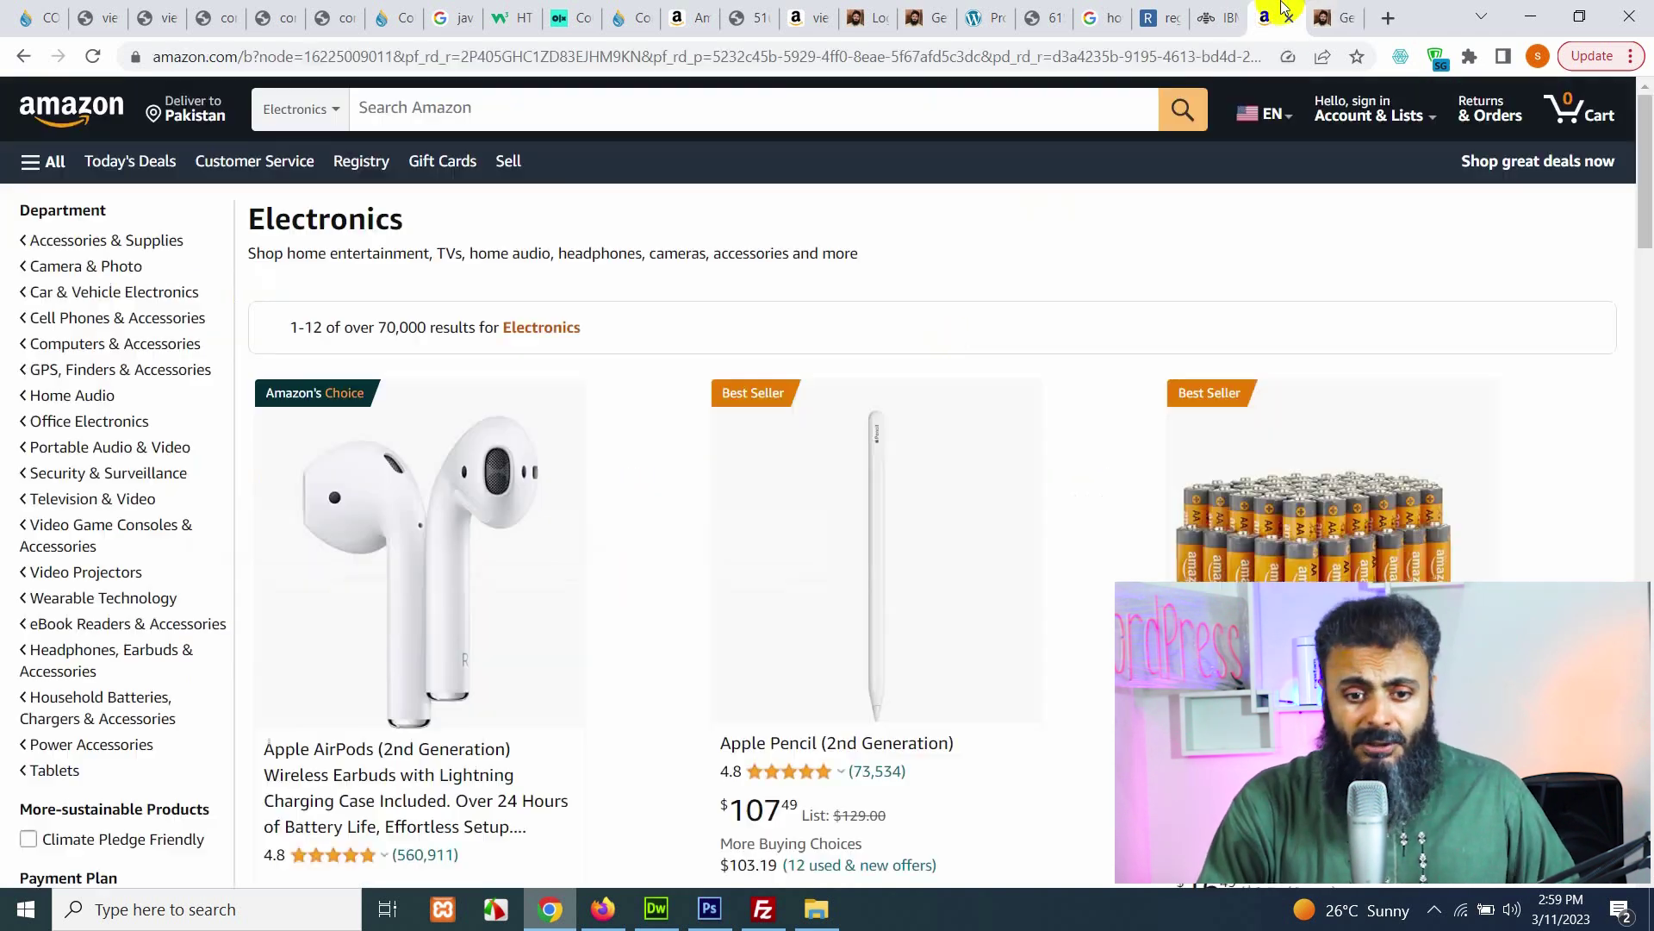
pyautogui.click(725, 103)
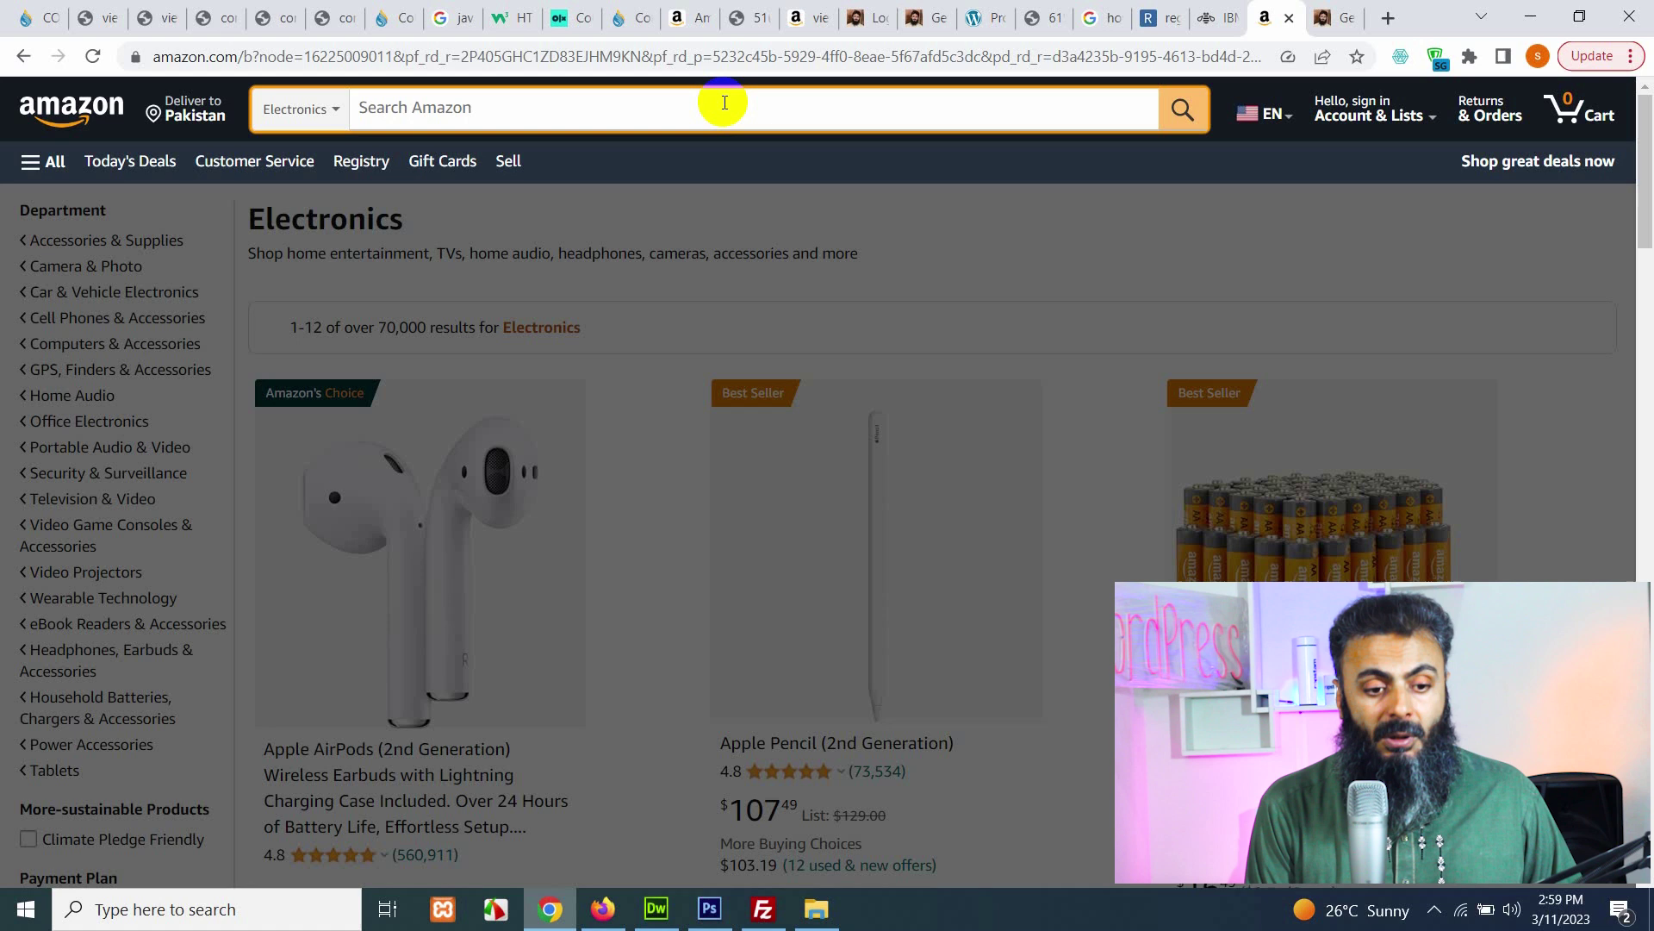
pyautogui.write('air buds')
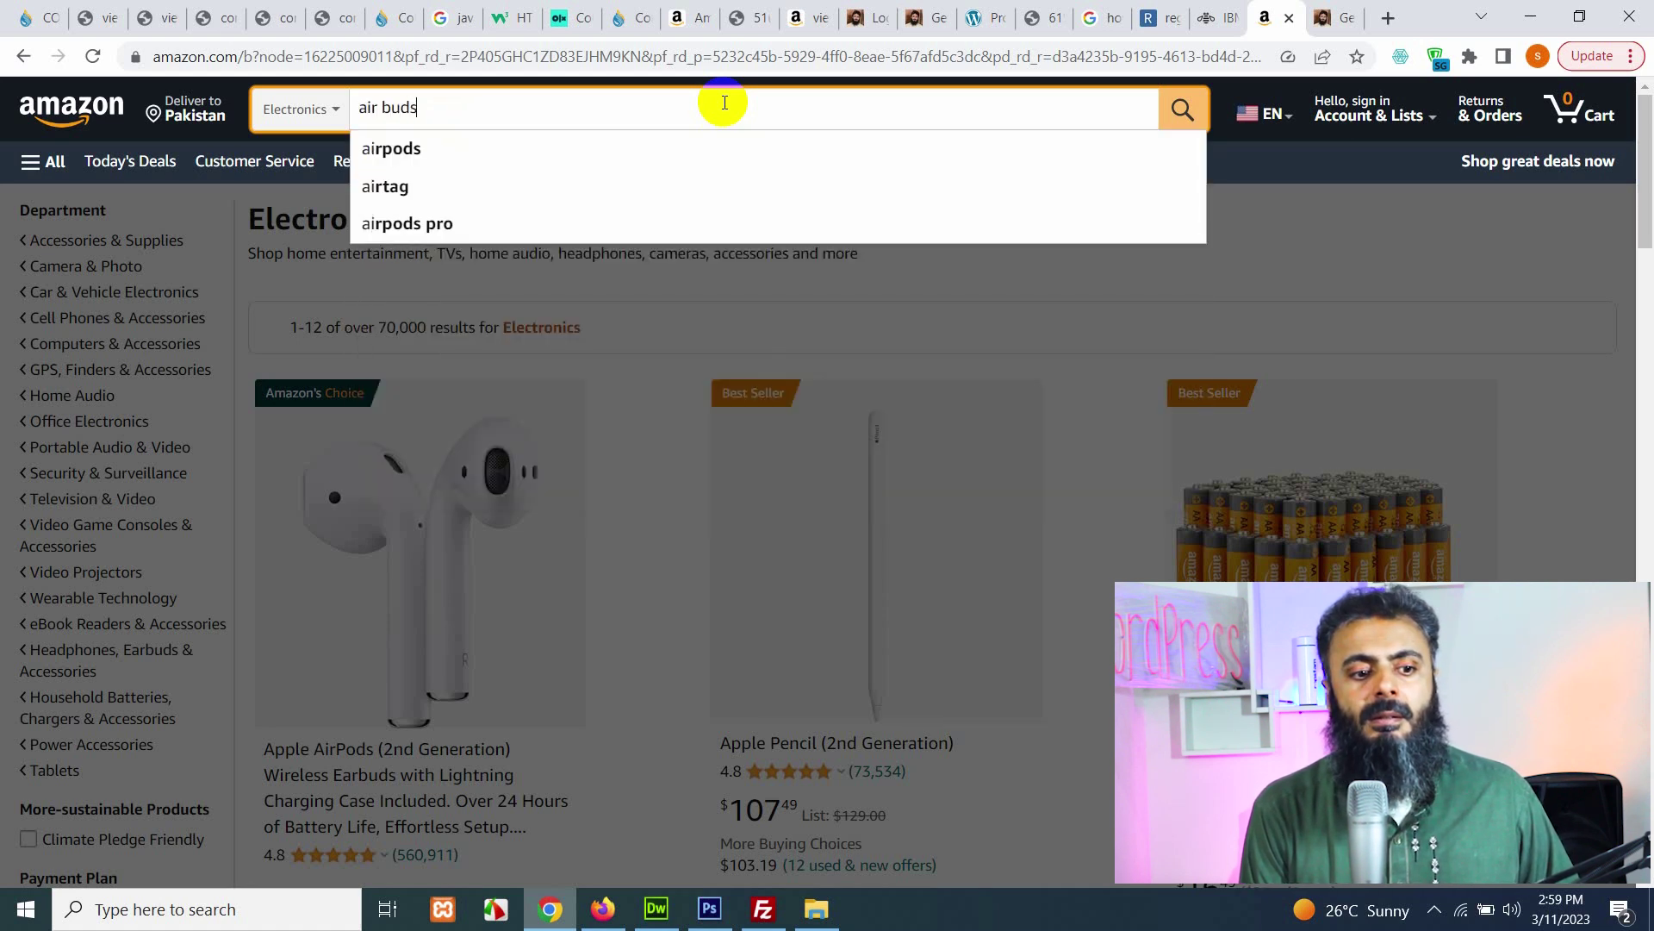
pyautogui.press('Return')
pyautogui.click(771, 395)
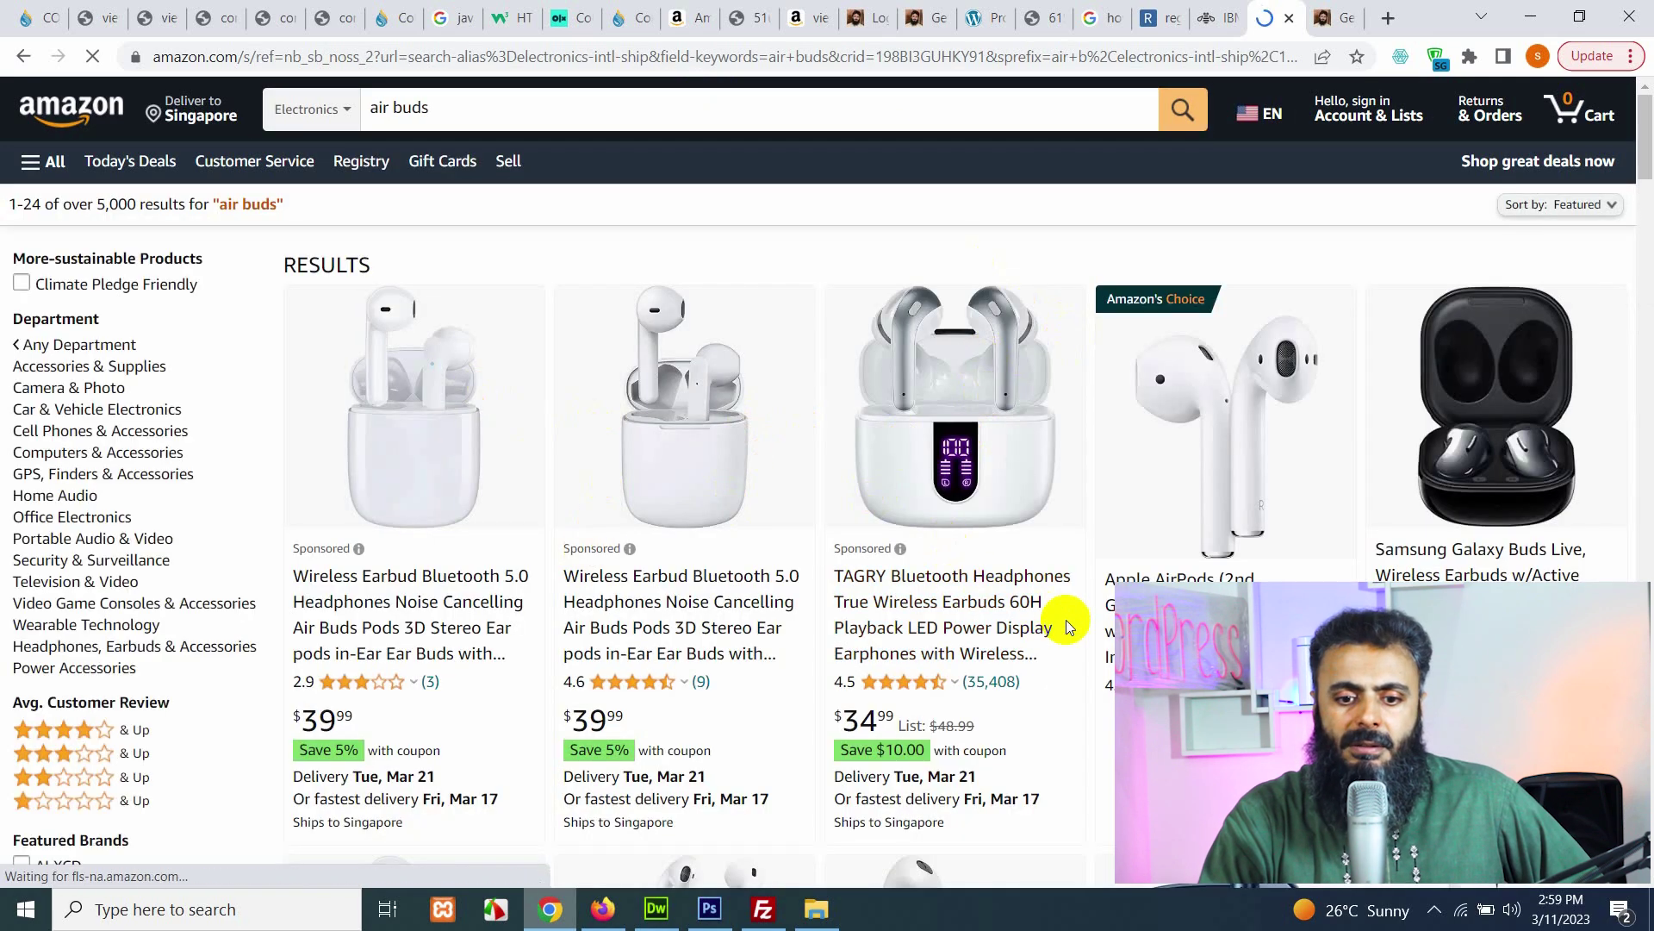
pyautogui.scroll(-15, 1000, 616)
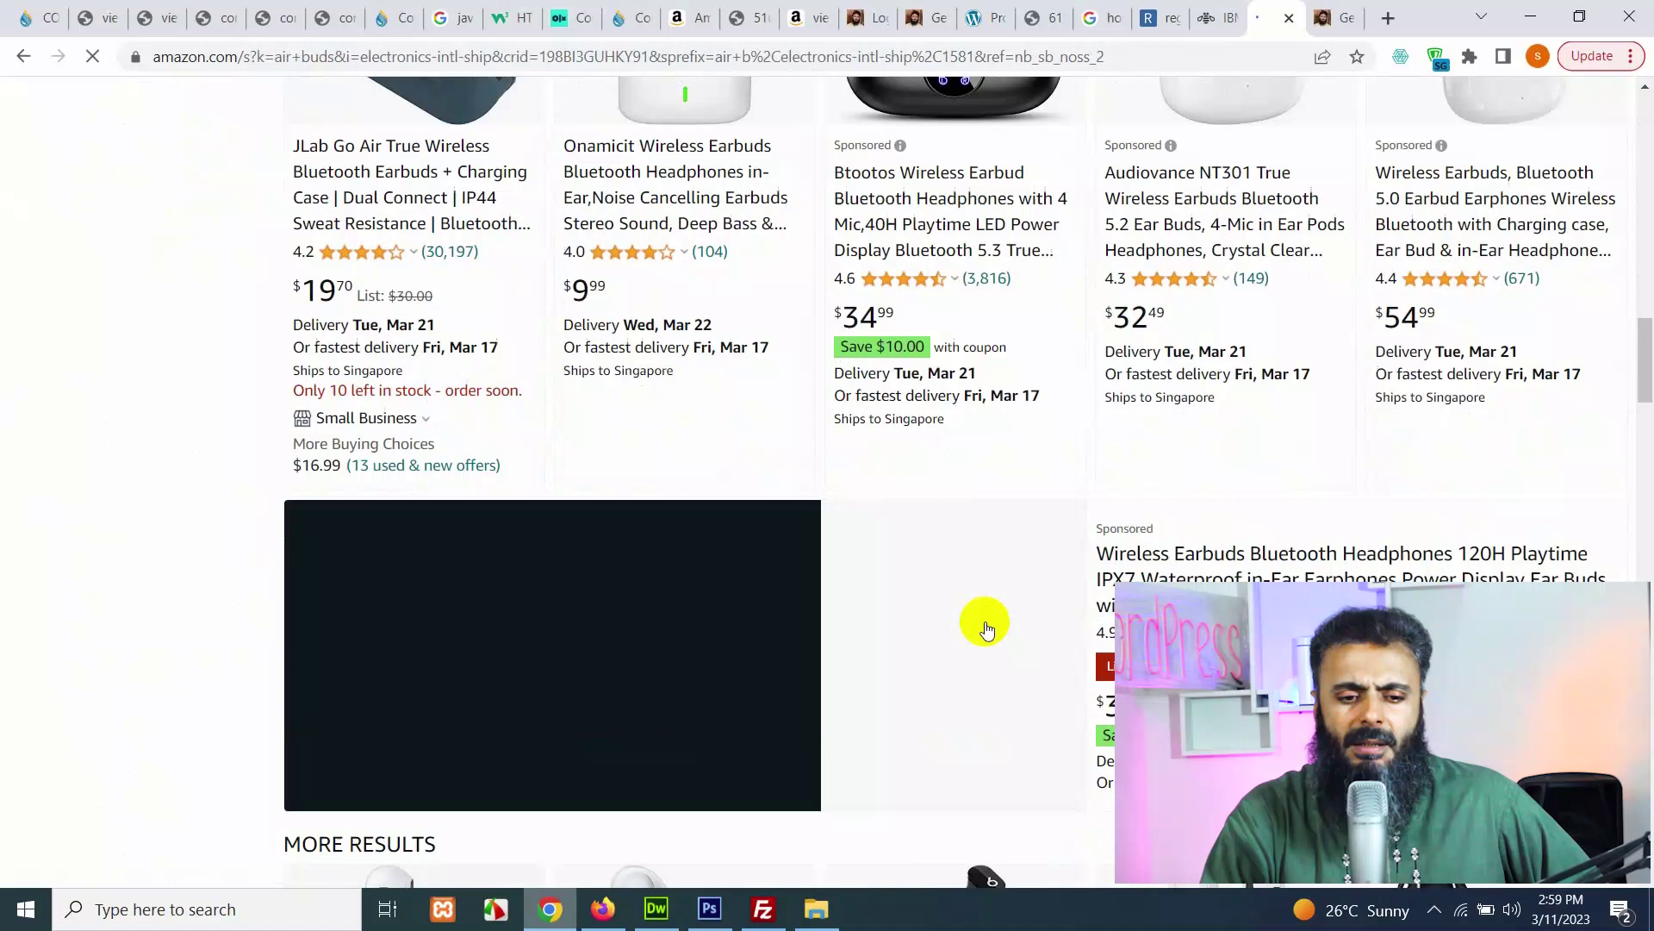
pyautogui.scroll(15, 987, 629)
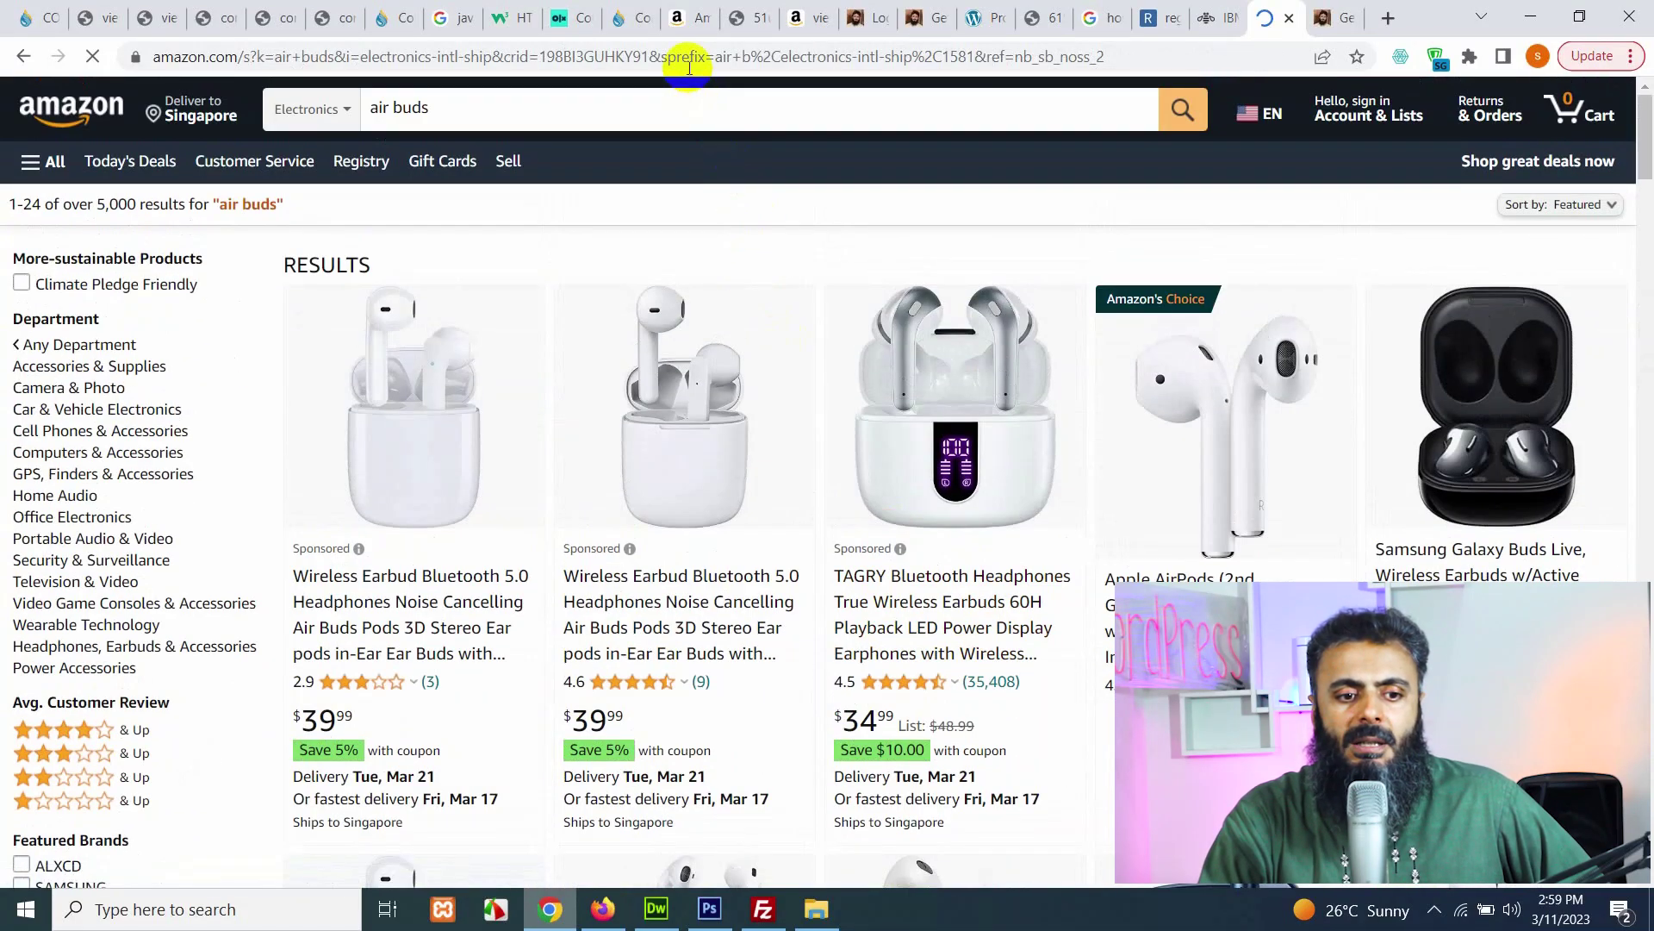
pyautogui.rightClick(689, 60)
pyautogui.click(700, 260)
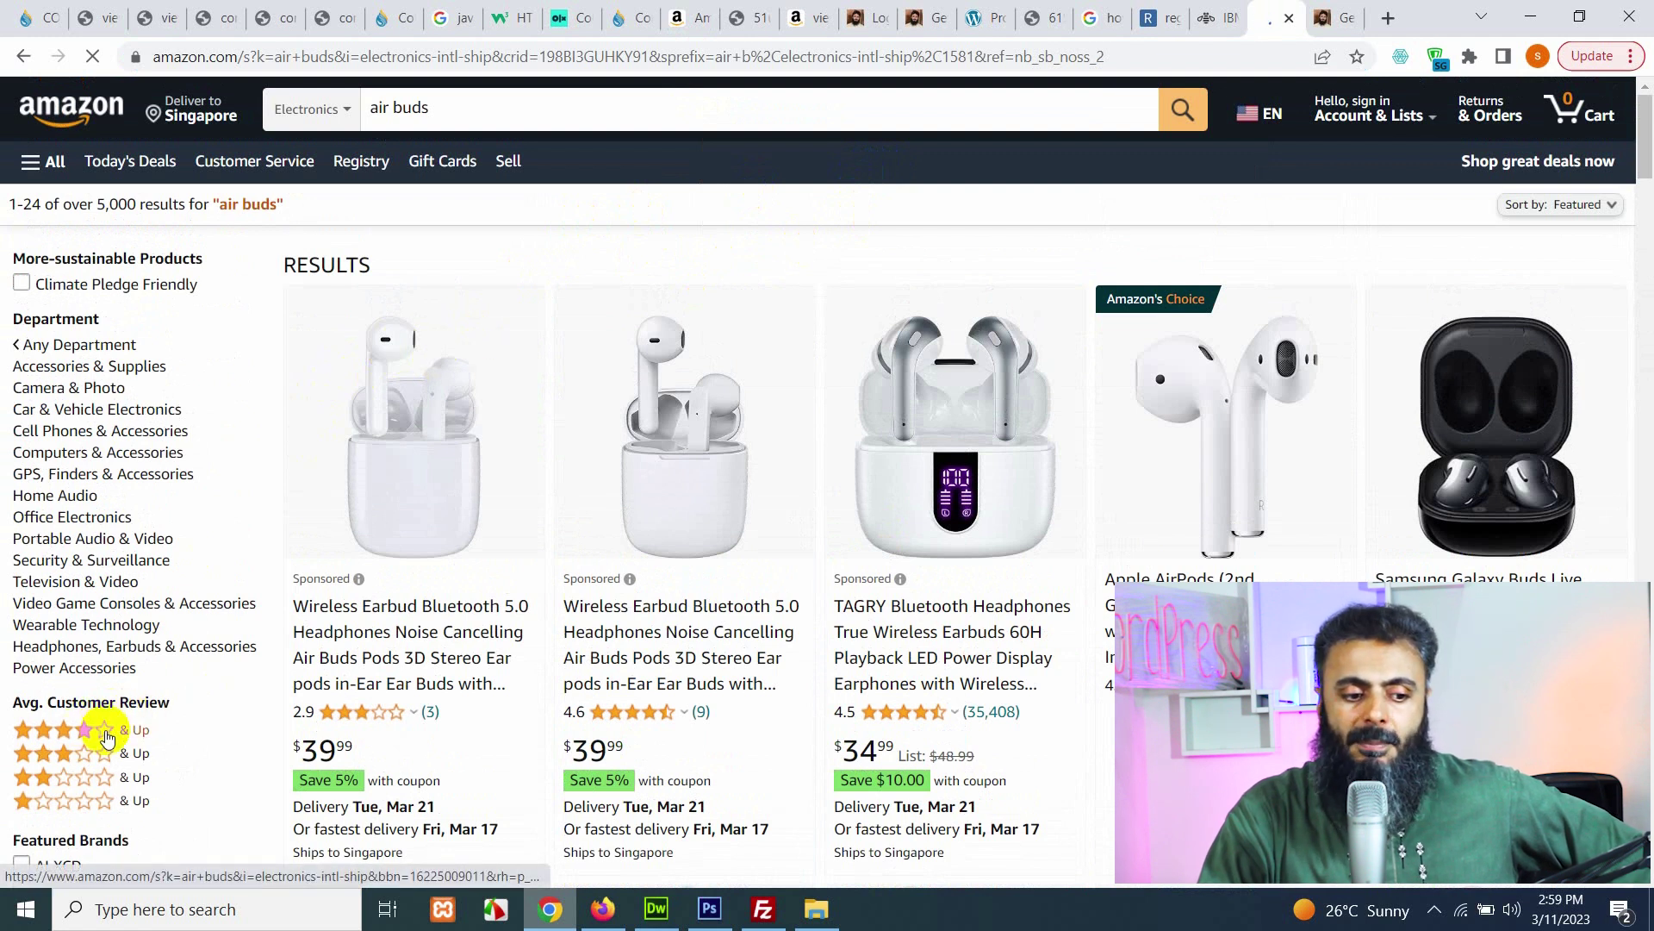
# Filter the air buds results to 4 stars & Up and copy the results page URL.
pyautogui.click(105, 732)
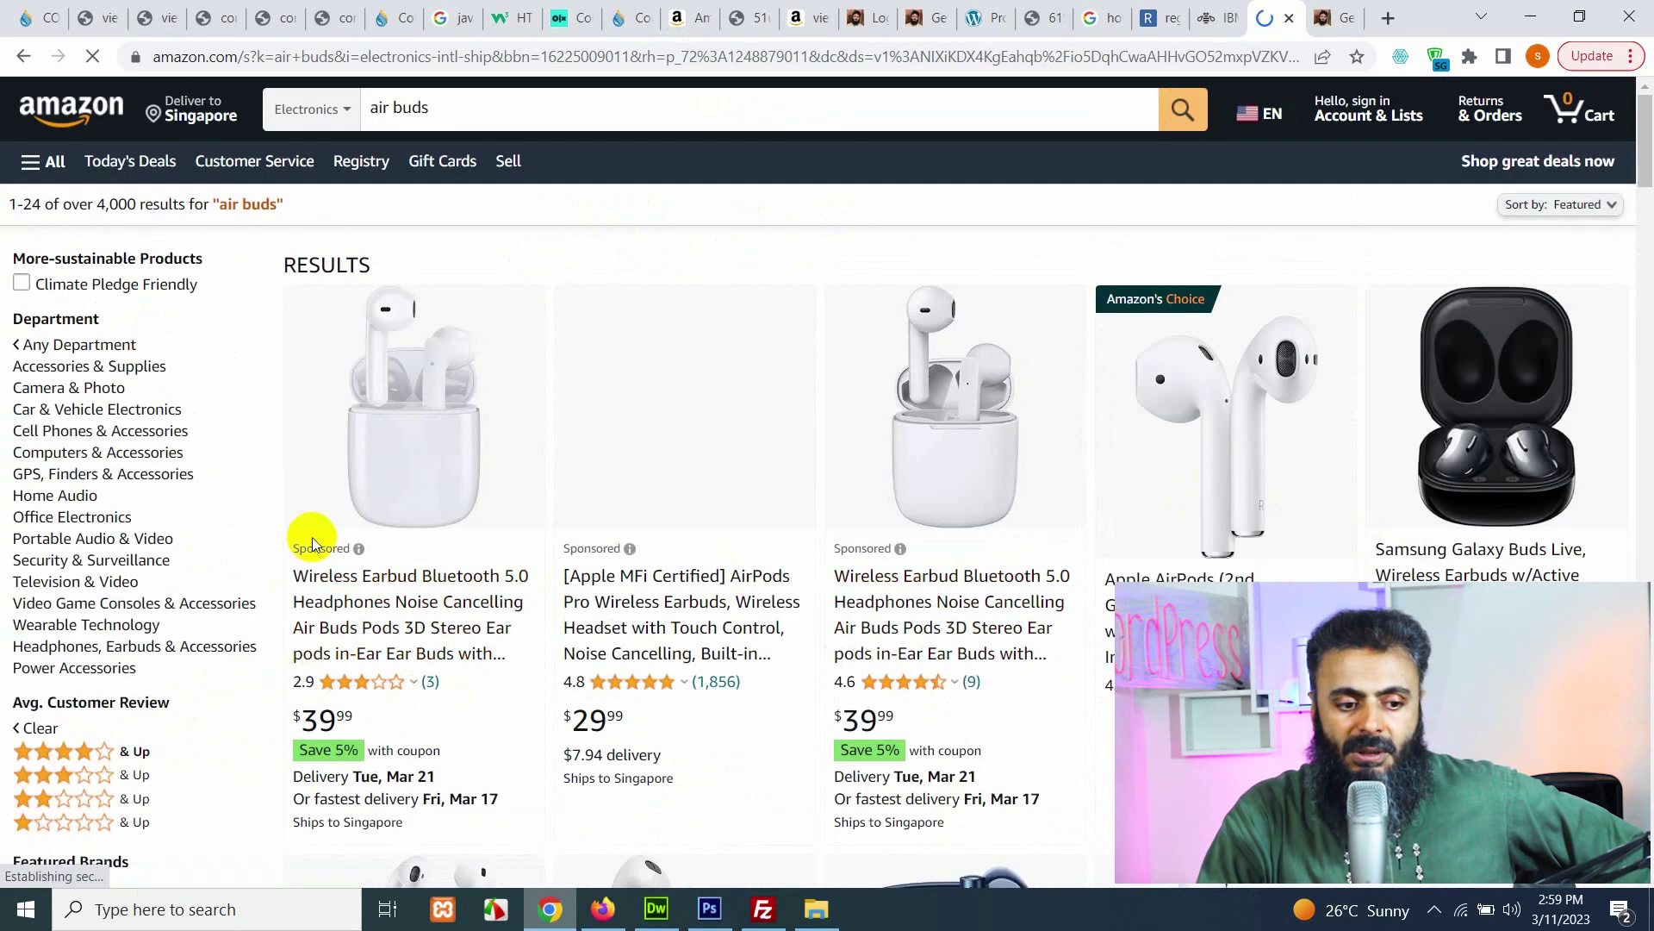
pyautogui.scroll(-3, 827, 578)
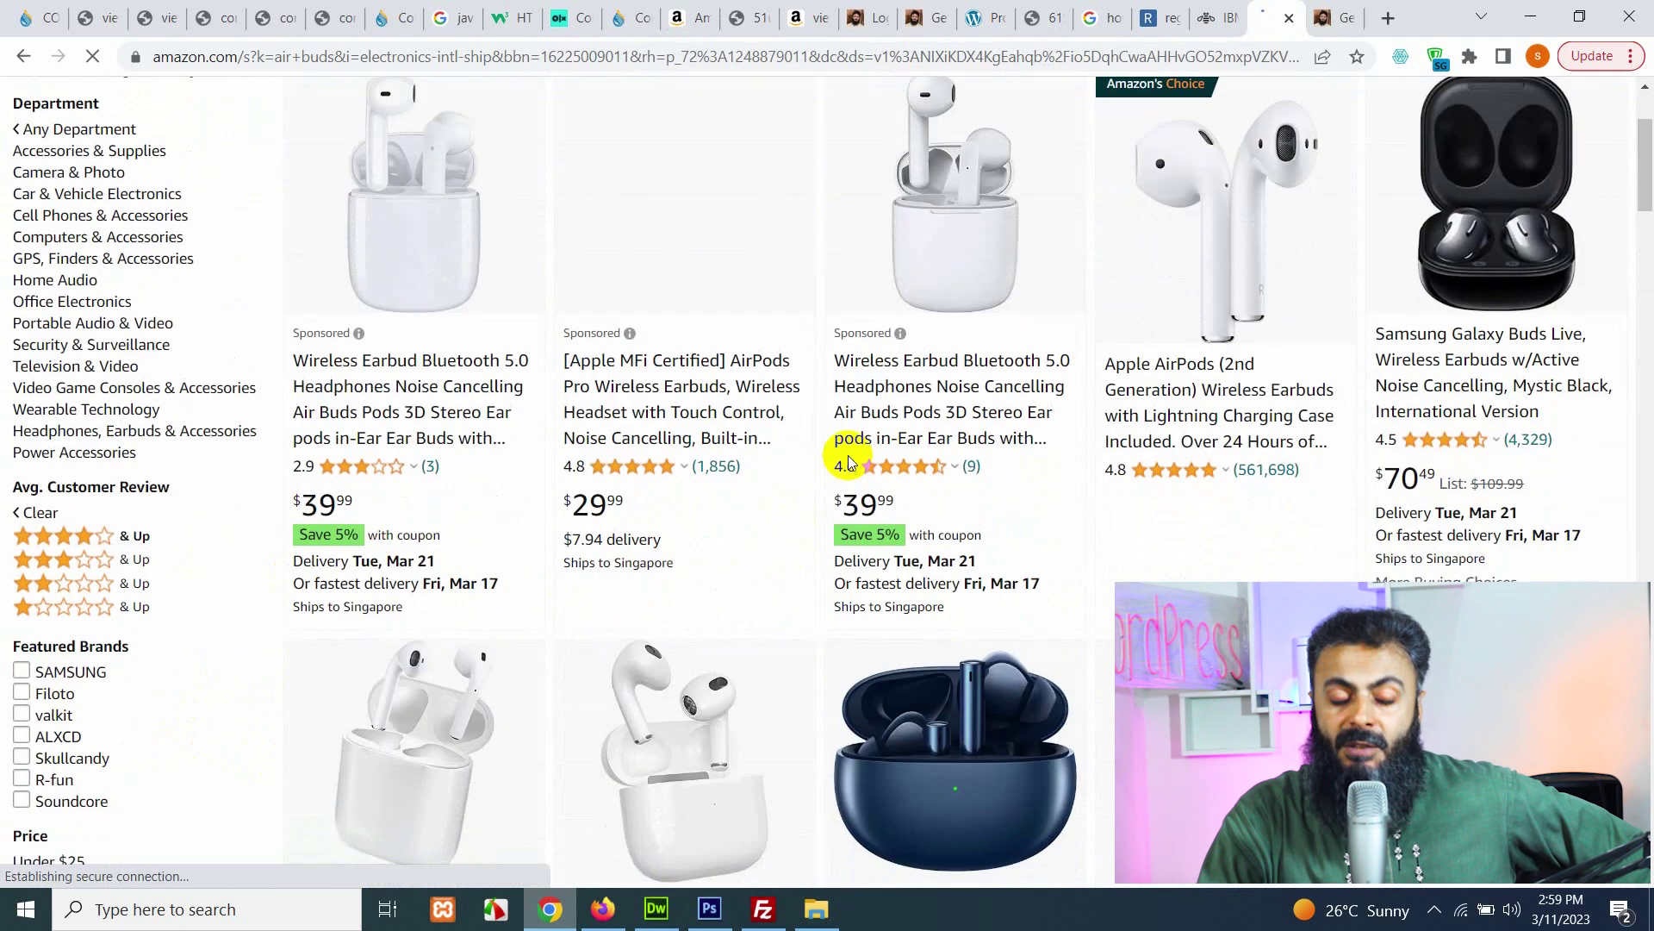
pyautogui.scroll(-3, 1096, 541)
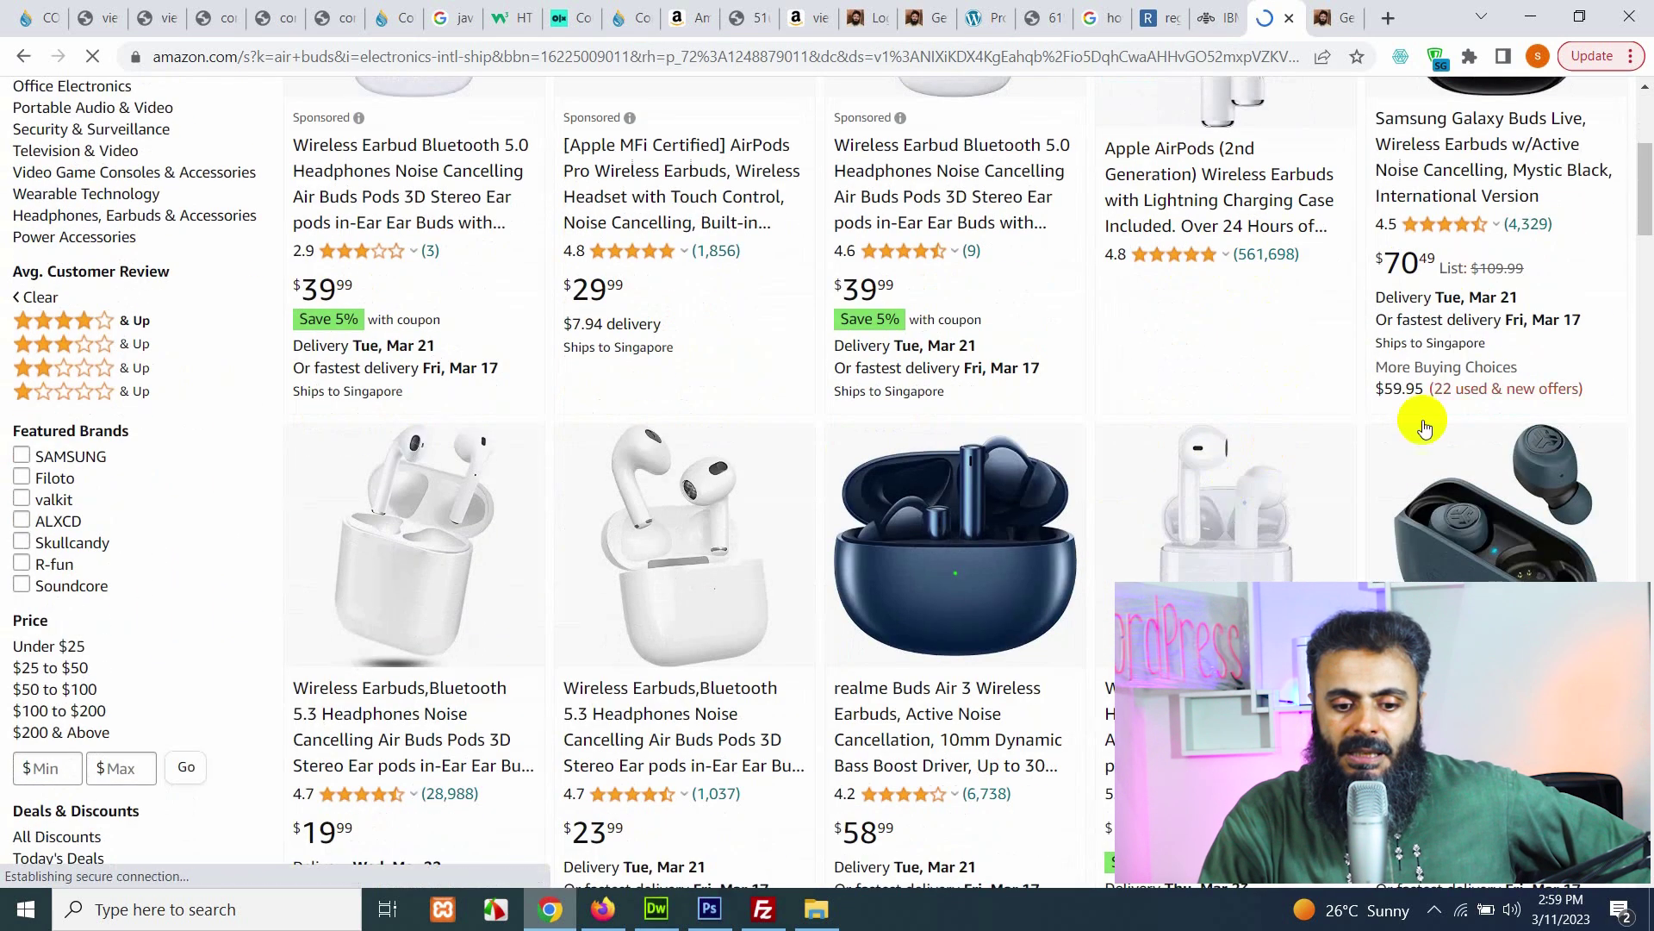
pyautogui.scroll(-4, 976, 525)
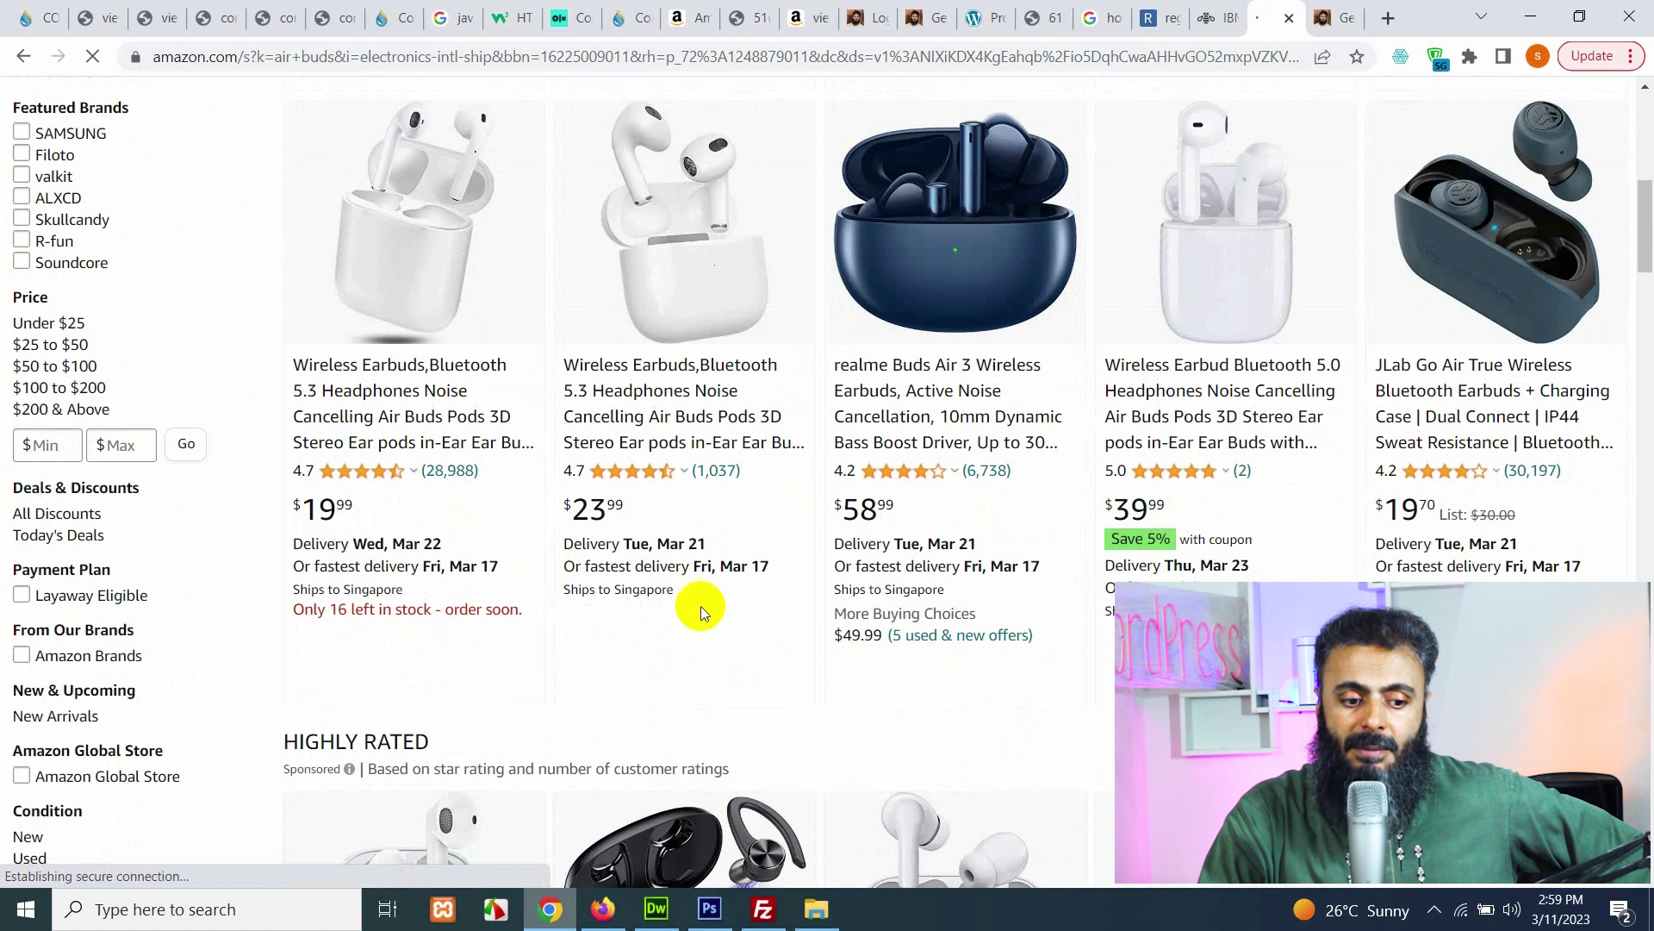
pyautogui.scroll(10, 701, 609)
pyautogui.click(565, 56)
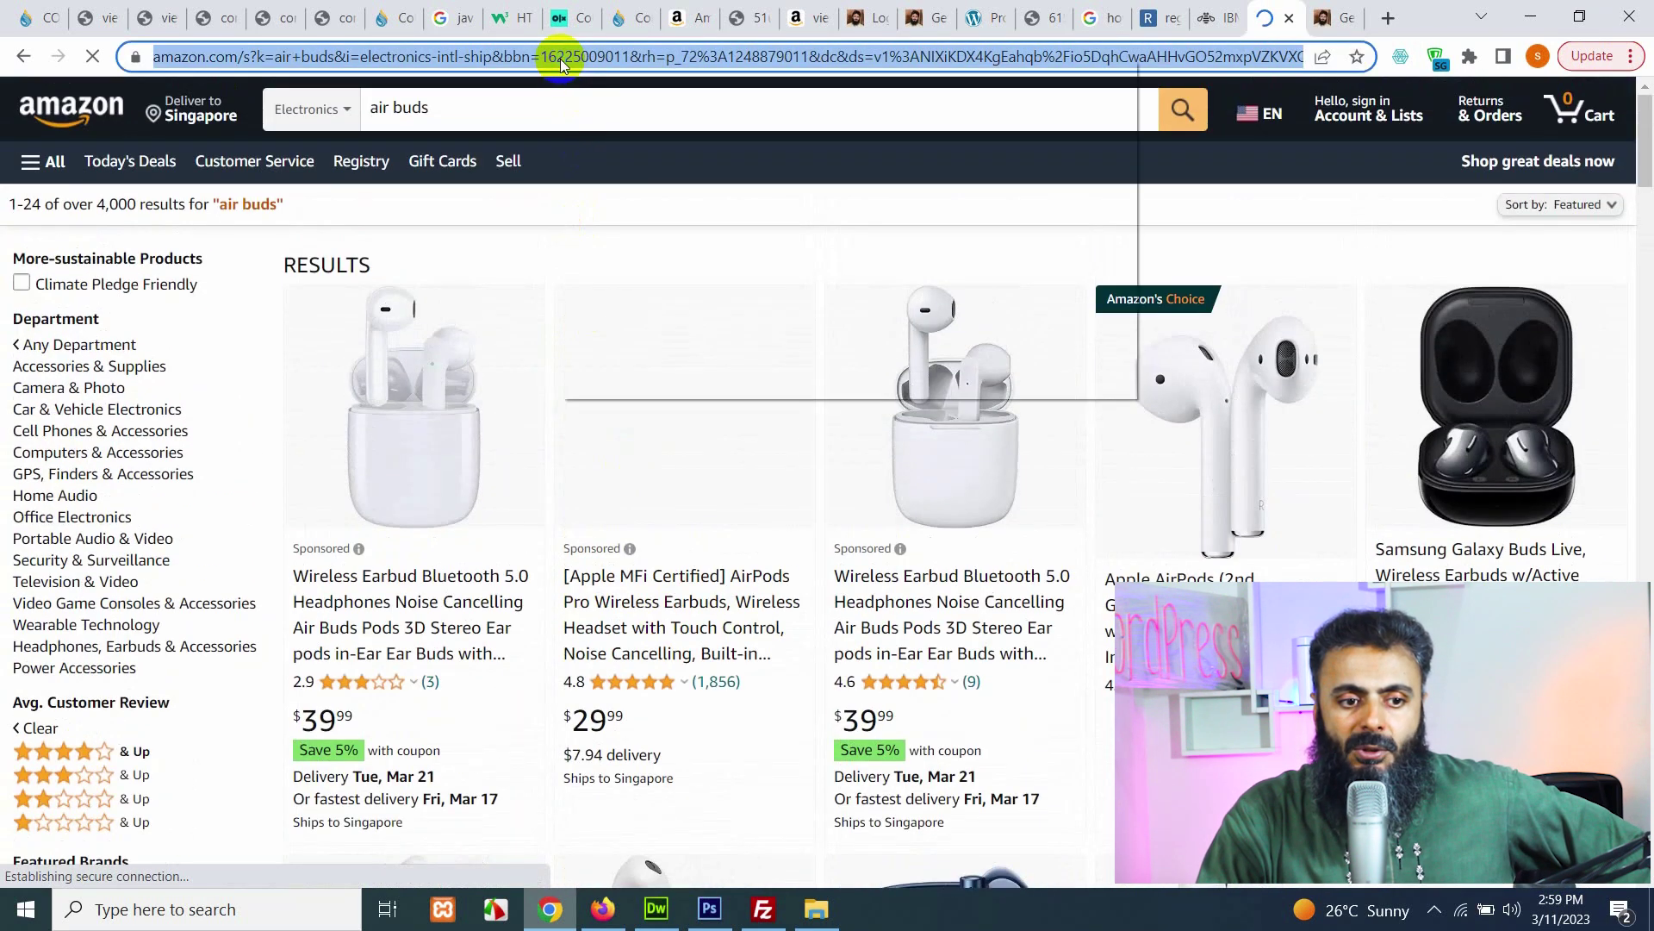
pyautogui.rightClick(561, 56)
pyautogui.click(600, 209)
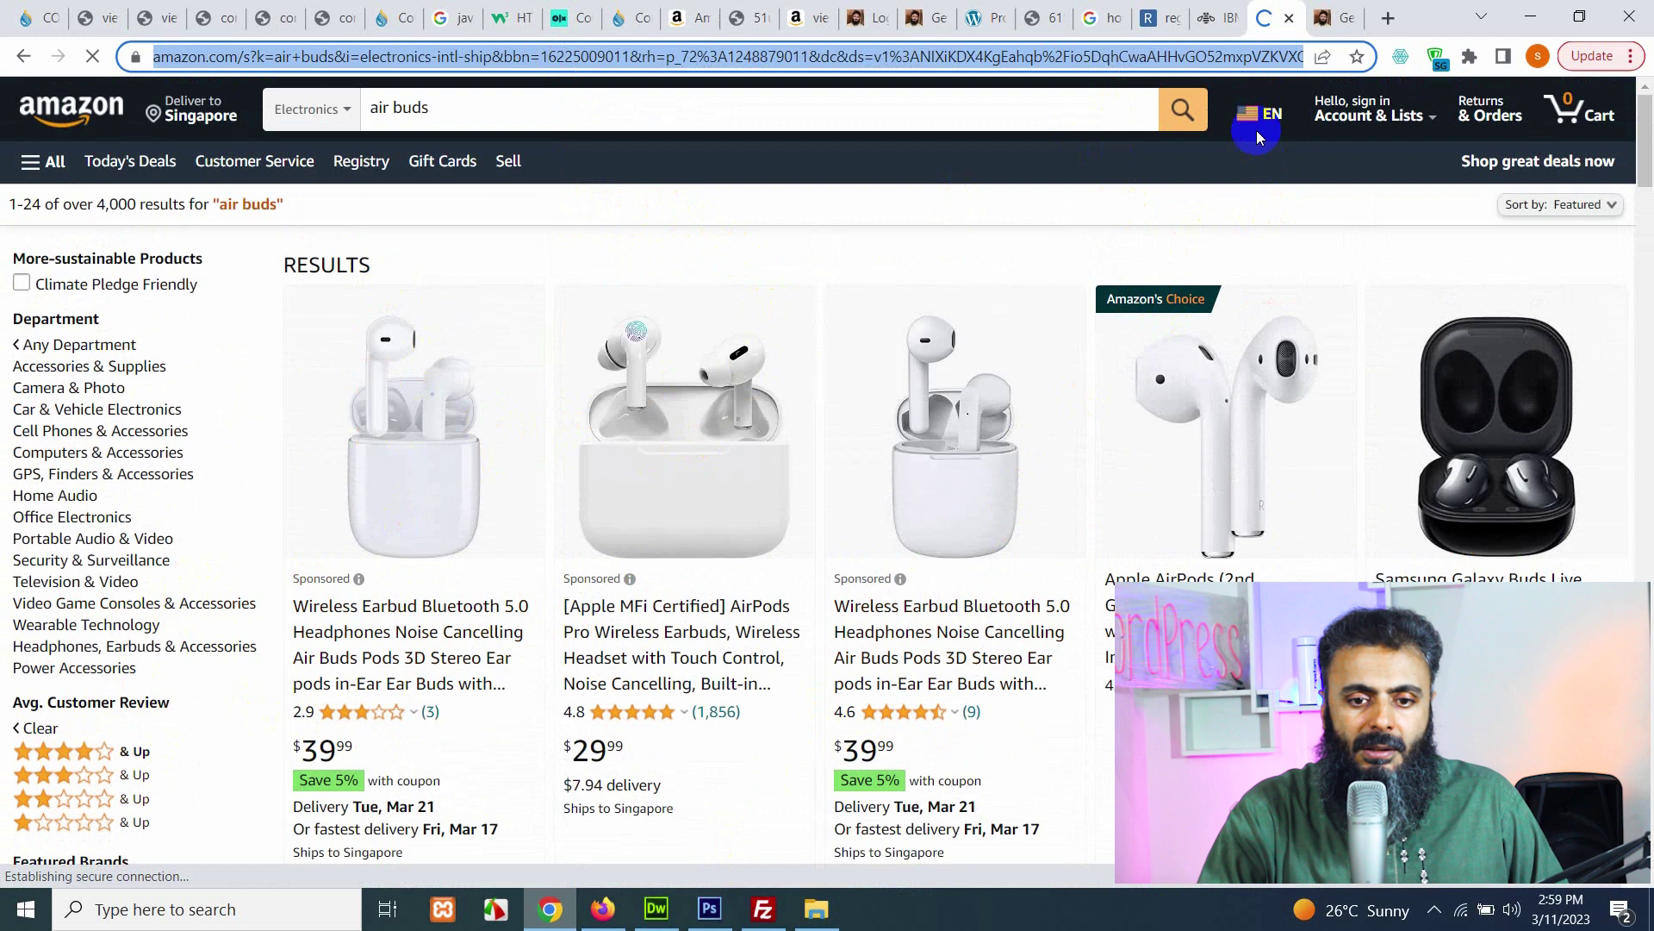
pyautogui.click(1335, 17)
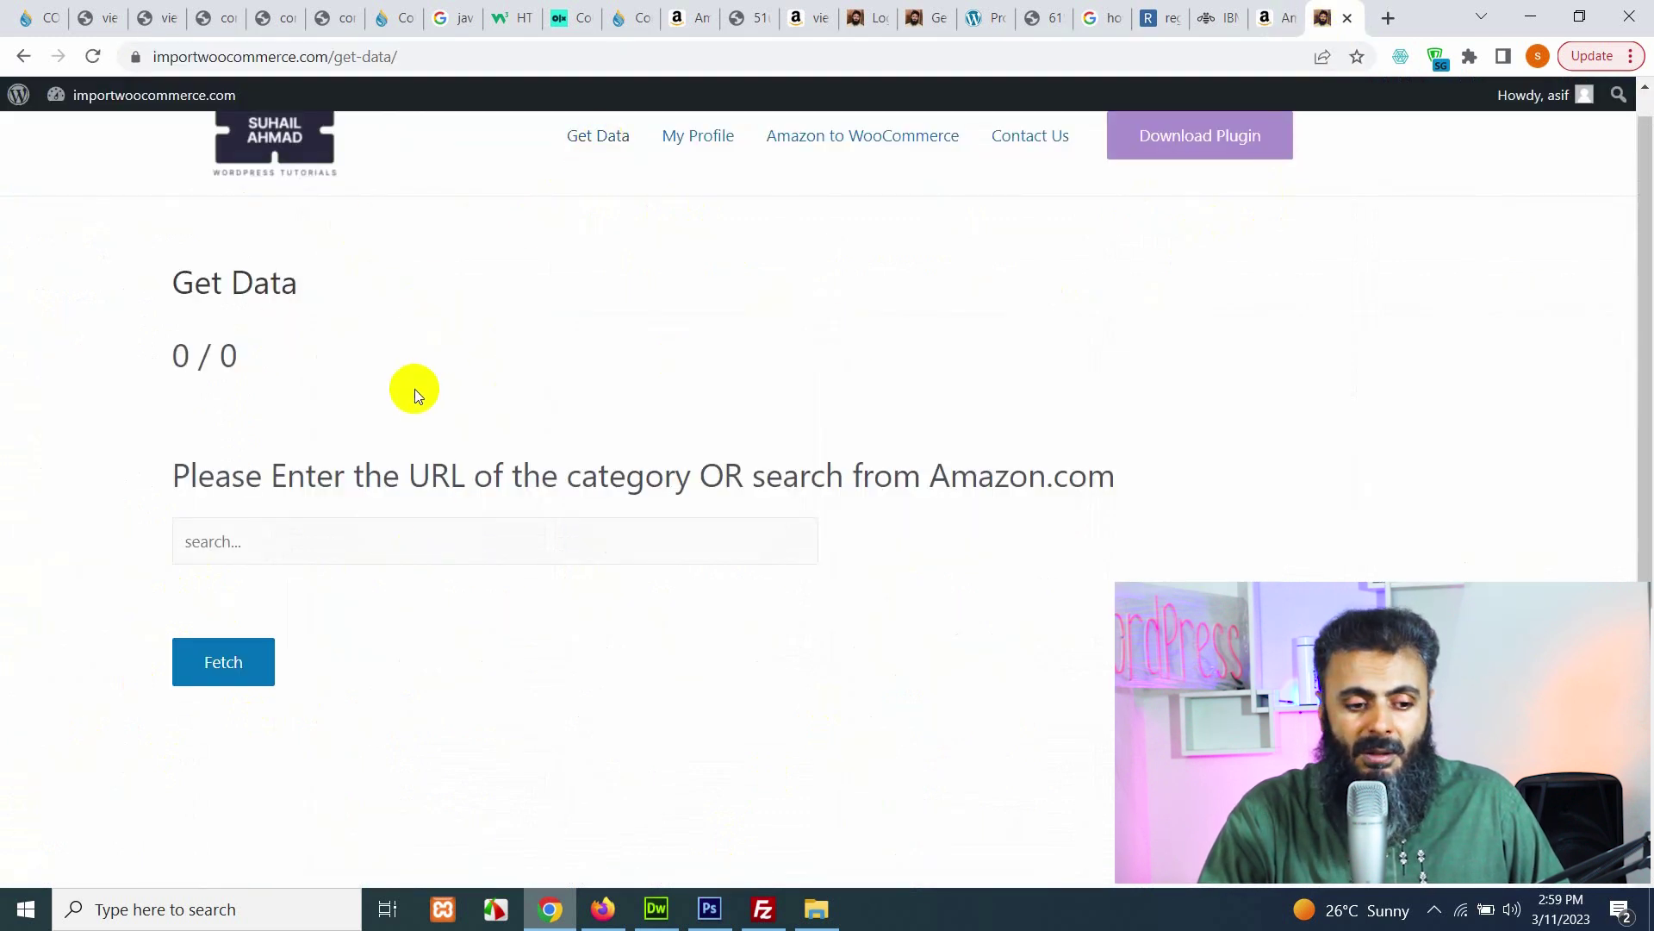
# Paste the air buds results URL into the Get Data form and fetch its products.
pyautogui.click(351, 537)
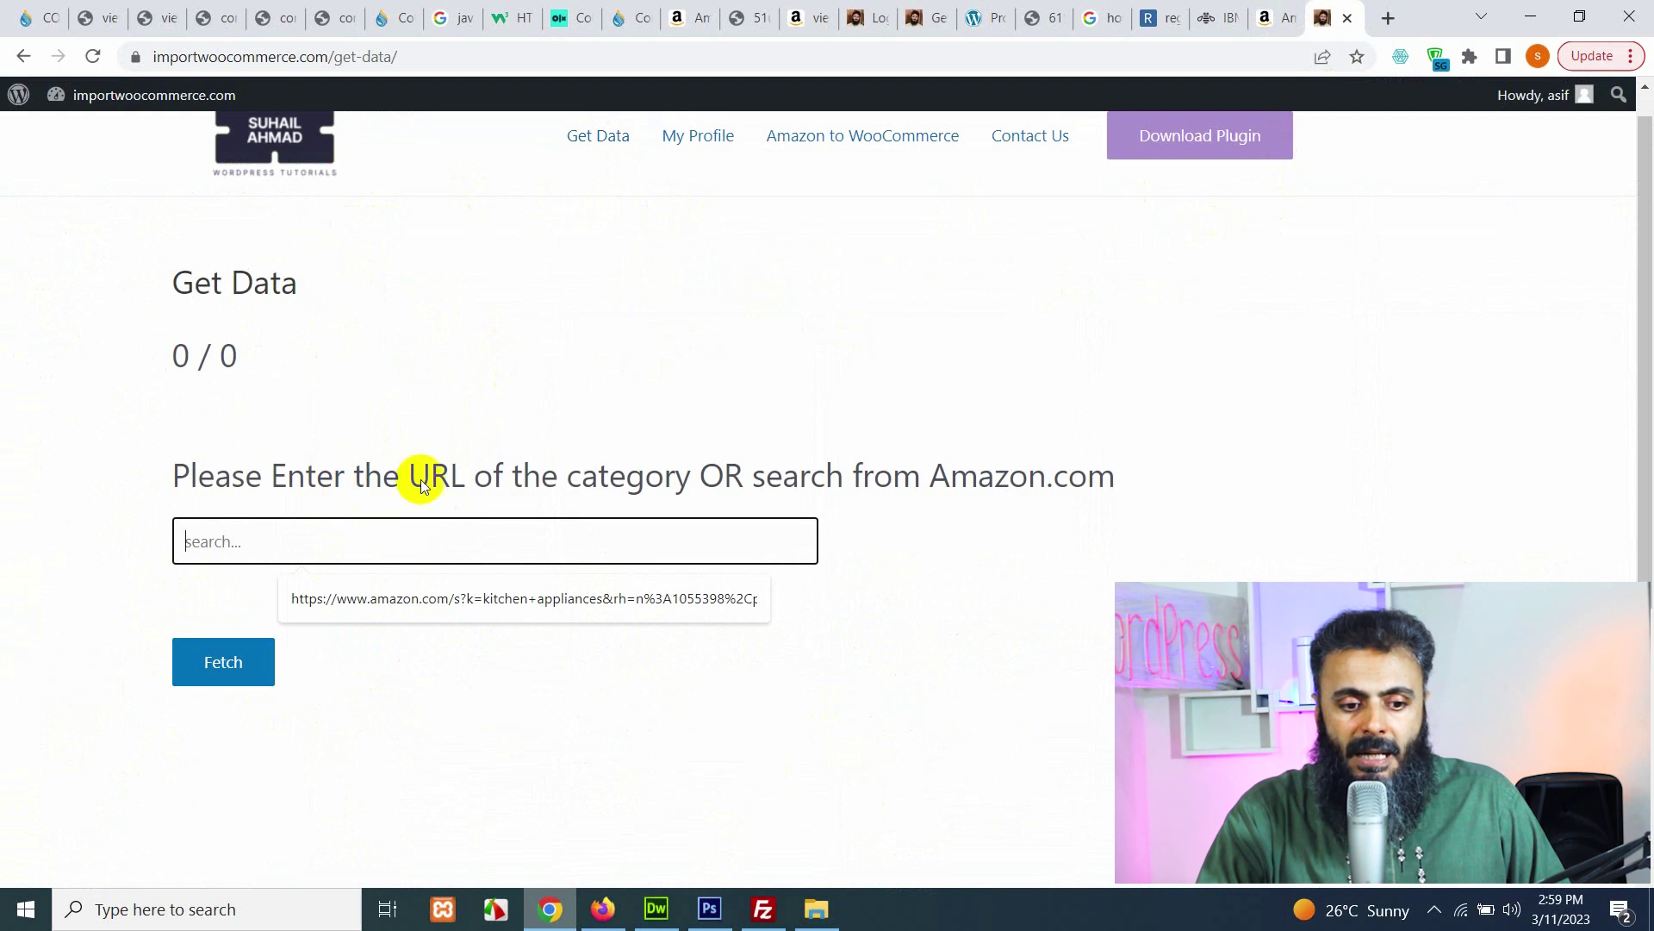
pyautogui.click(1040, 480)
pyautogui.click(528, 547)
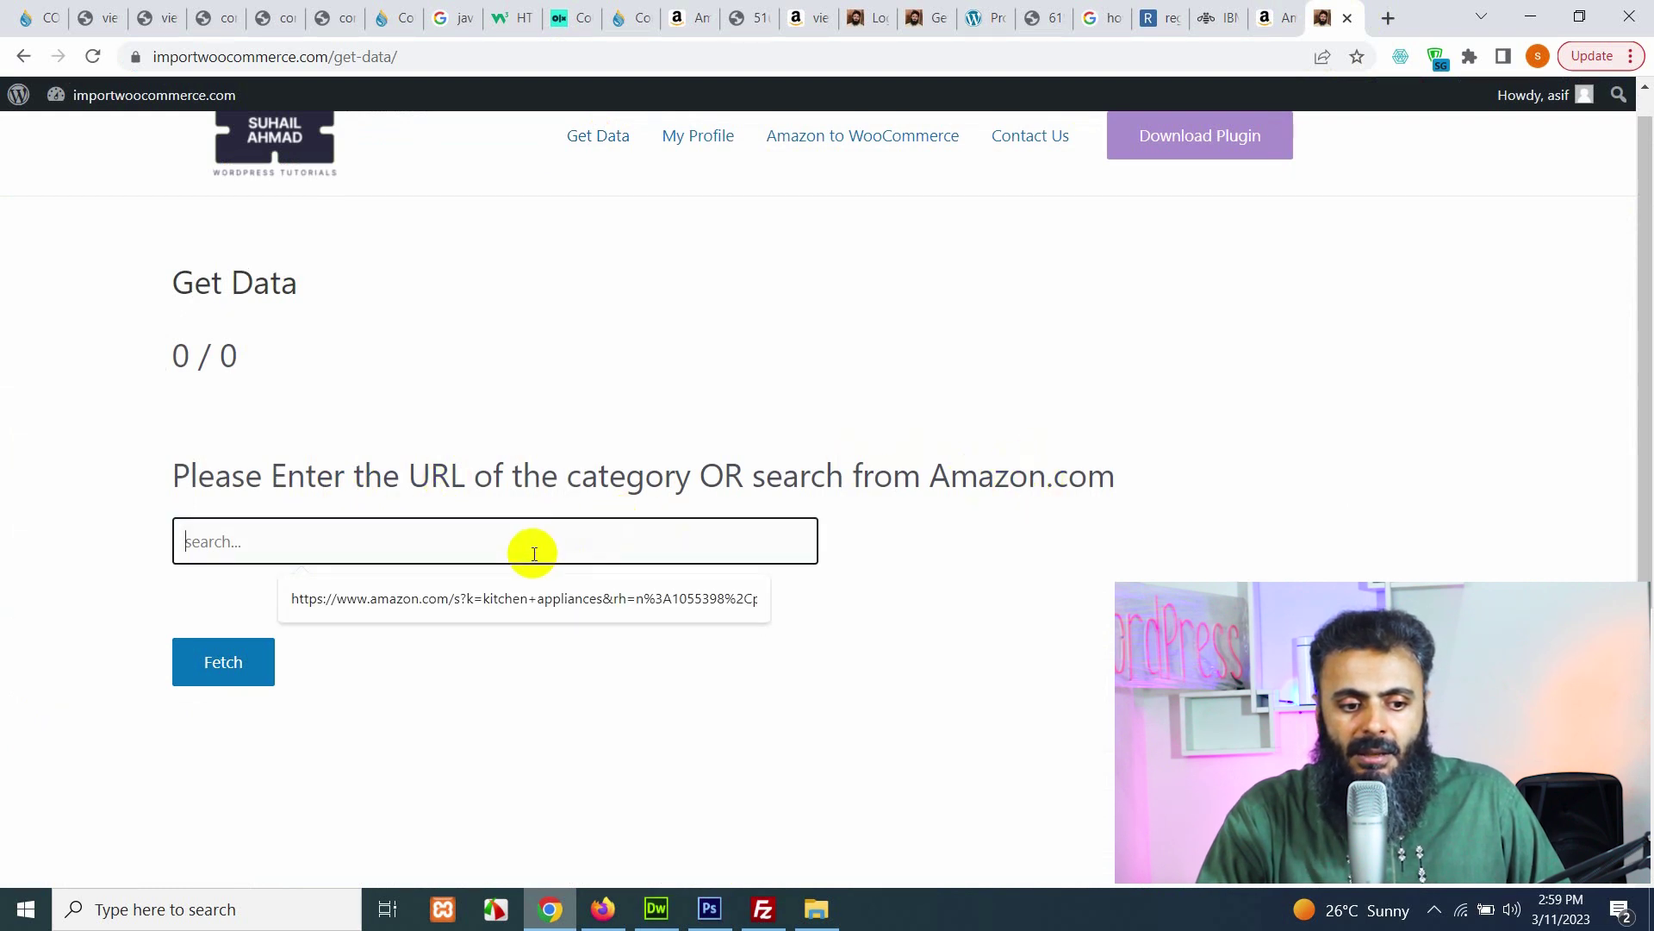
pyautogui.rightClick(527, 551)
pyautogui.click(608, 388)
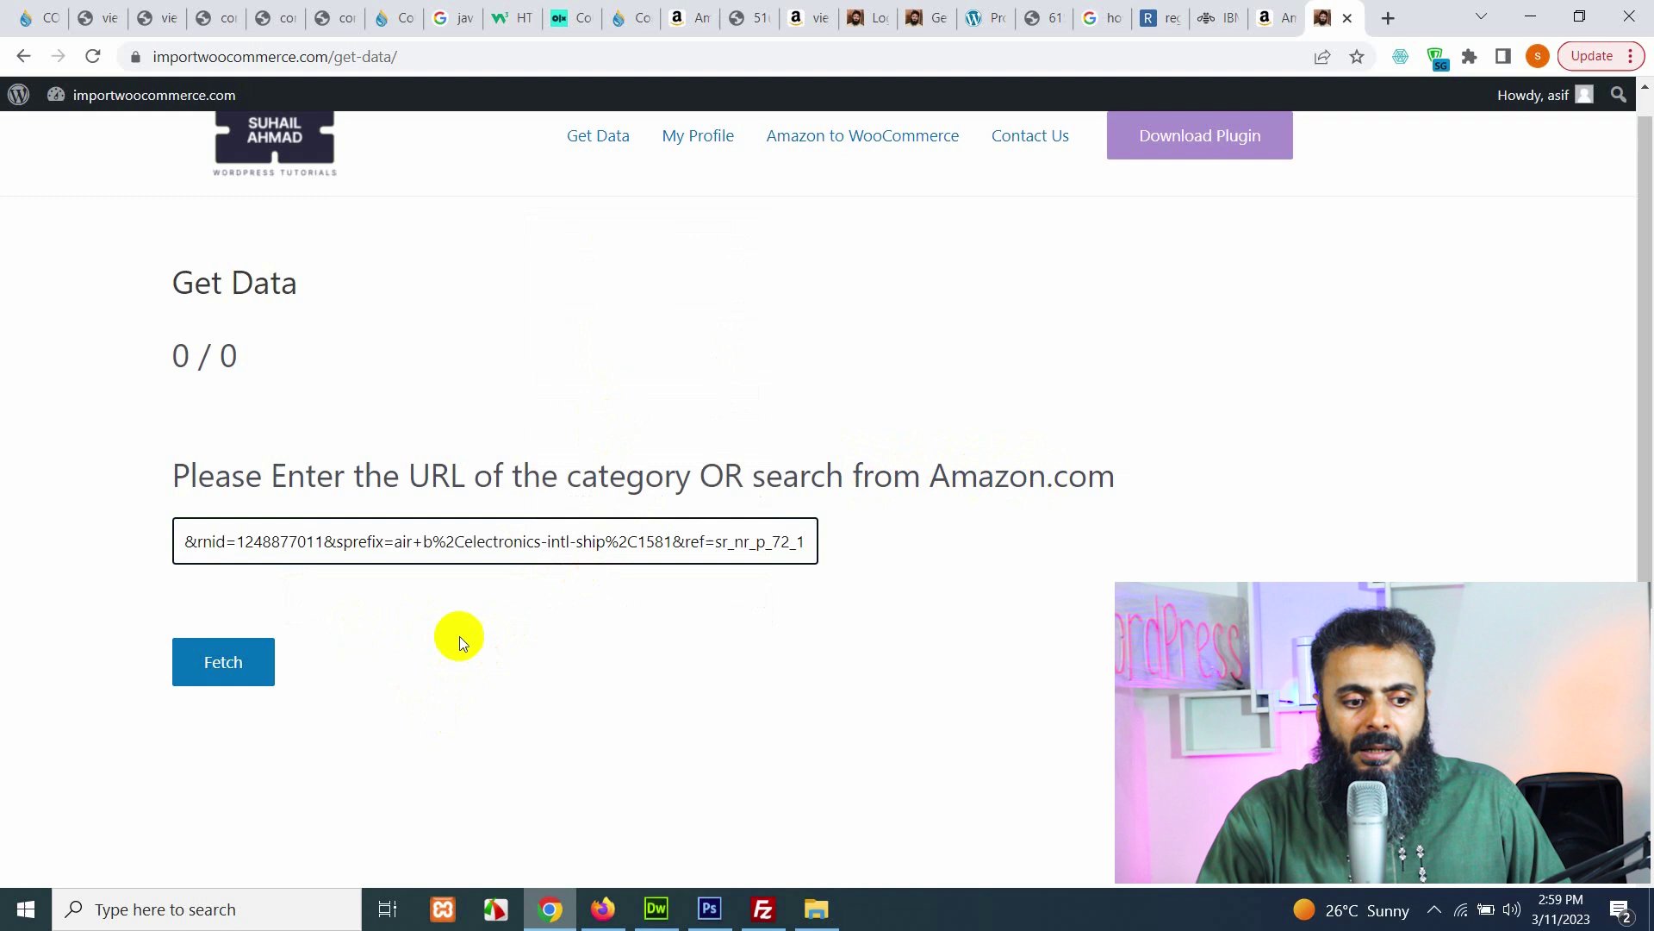
pyautogui.click(222, 668)
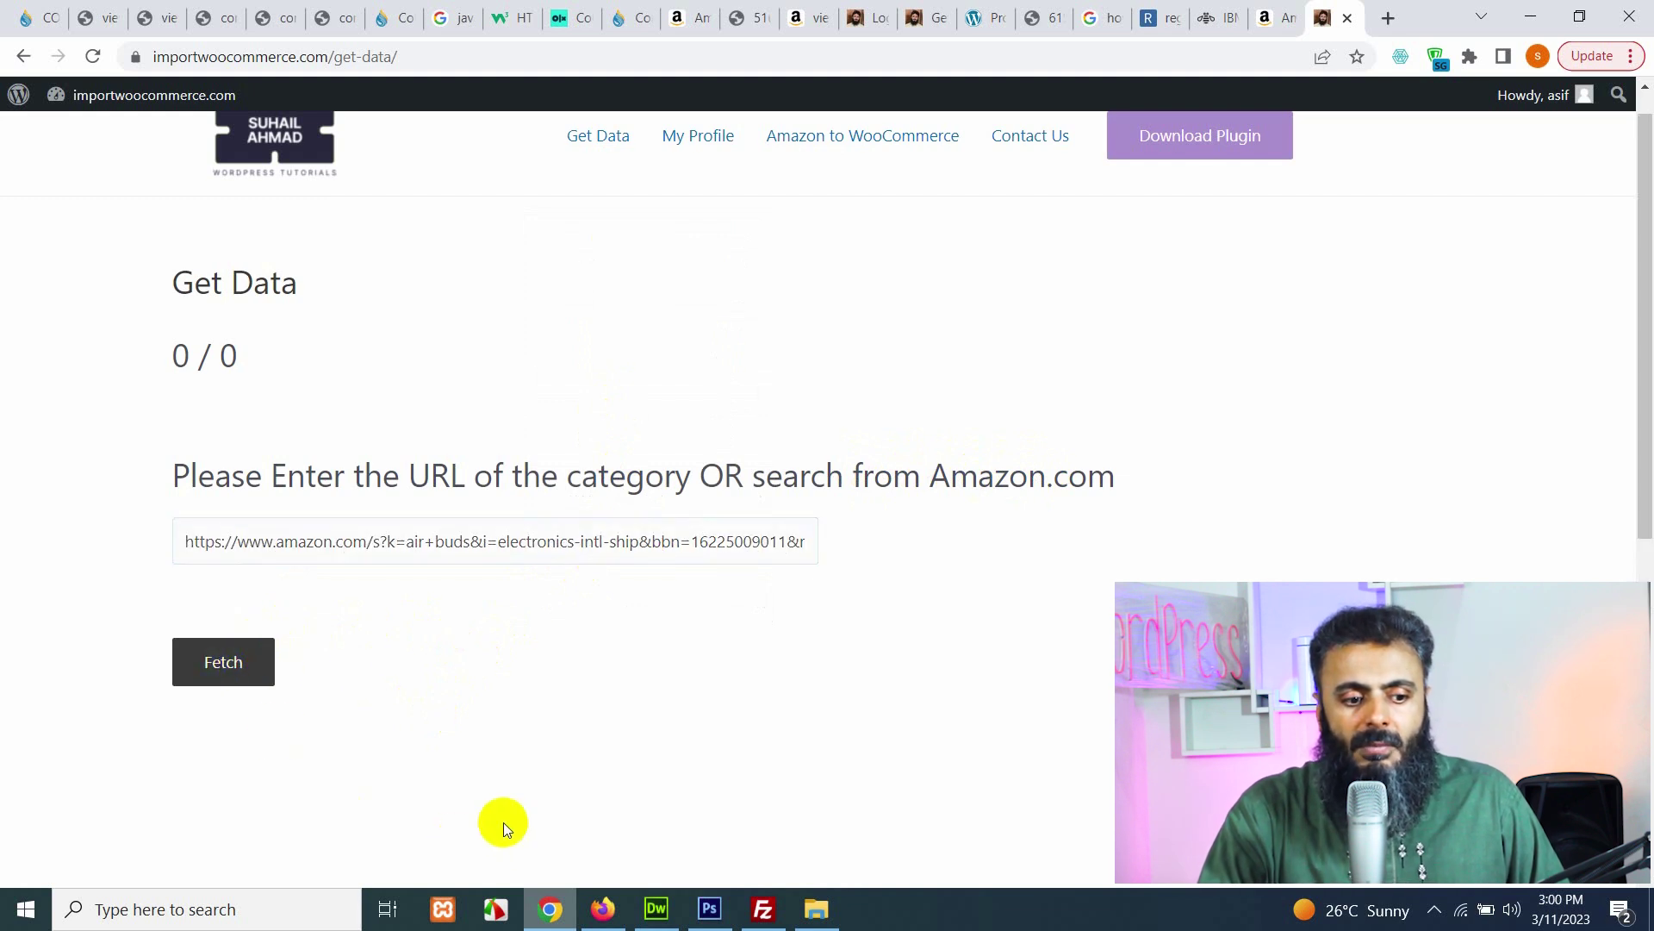
# Check the shop and Amazon results tabs while the fetch counter climbs to 35 / 23.
pyautogui.scroll(-3, 529, 731)
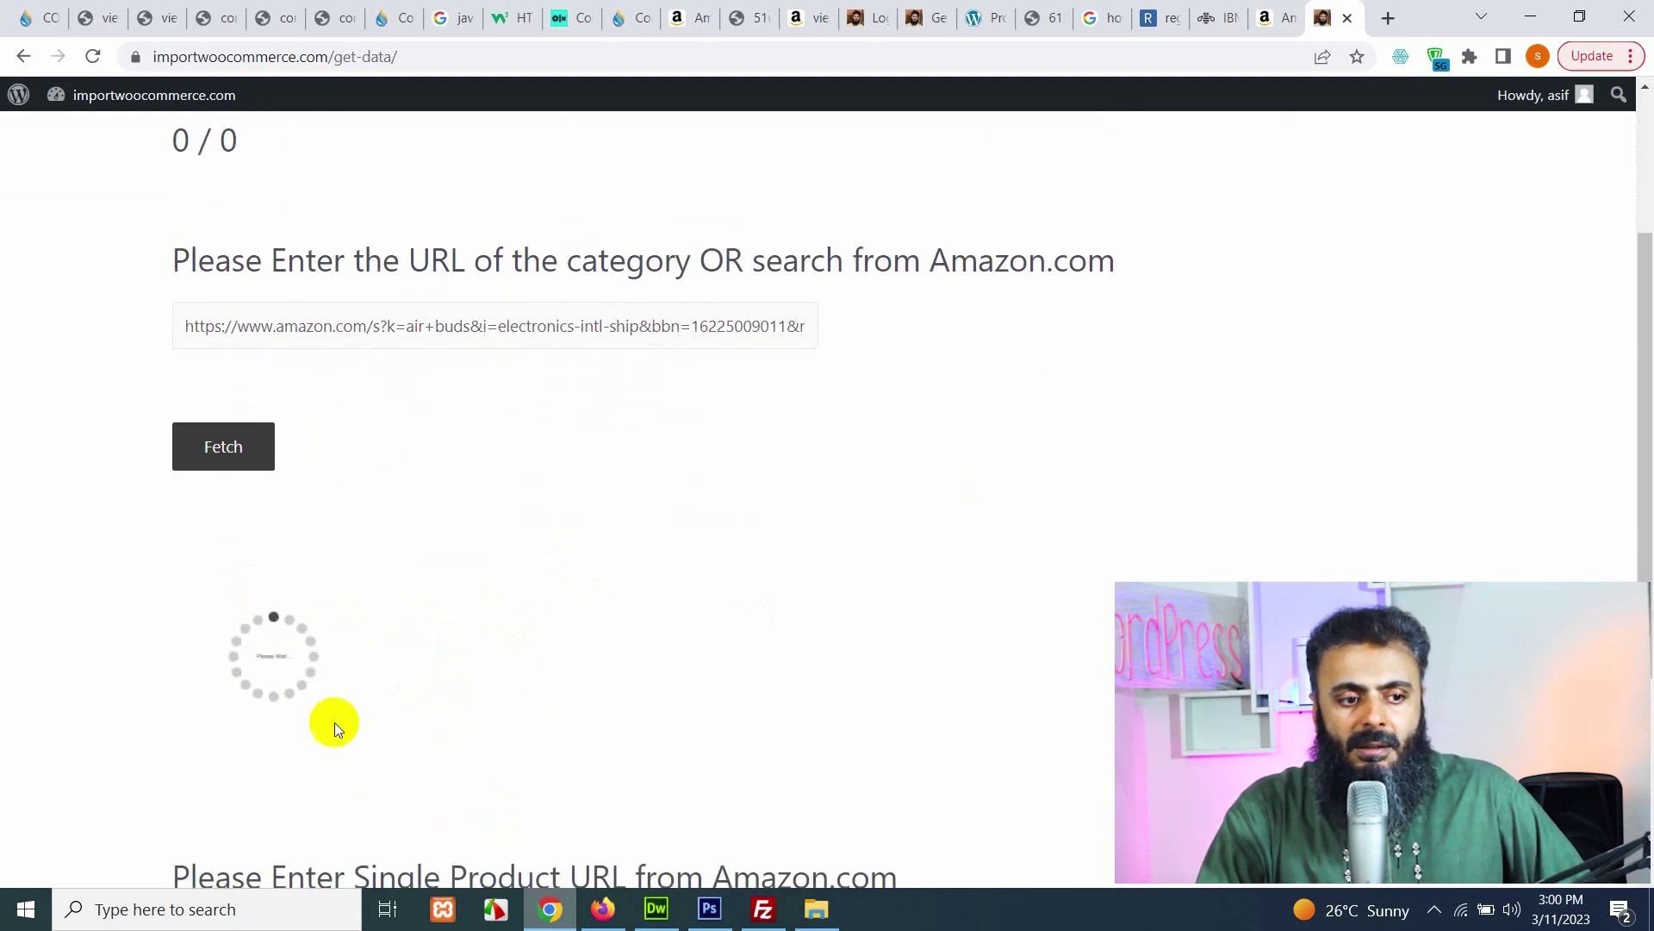
pyautogui.click(603, 909)
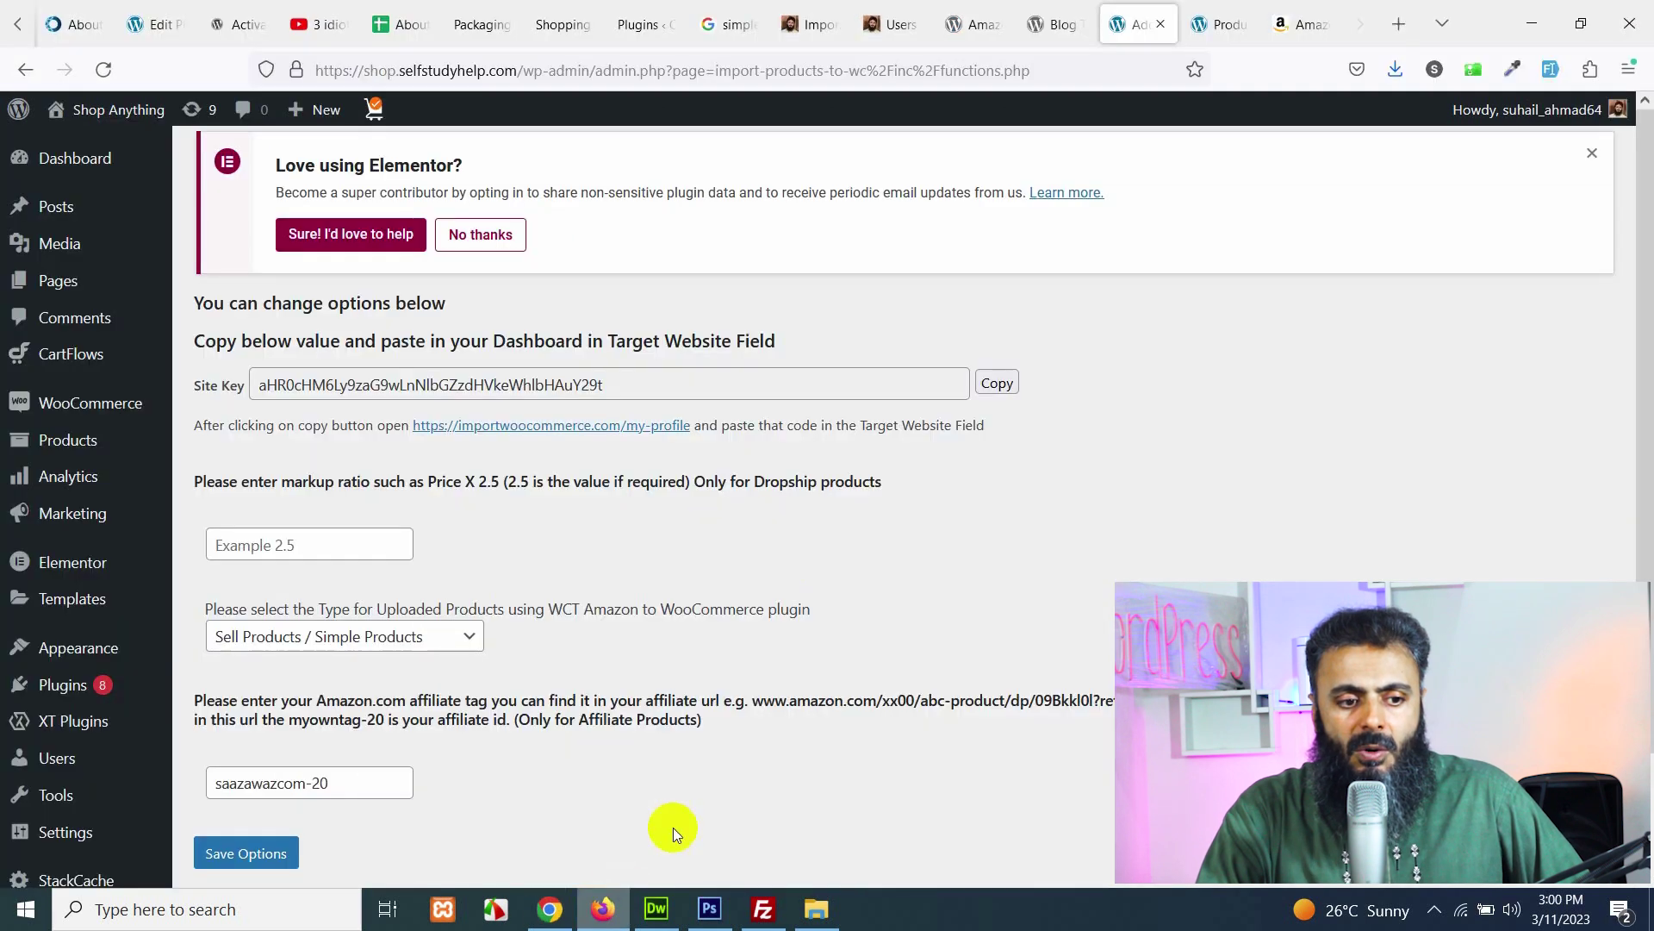
pyautogui.hotkey('ctrl', 'Tab')
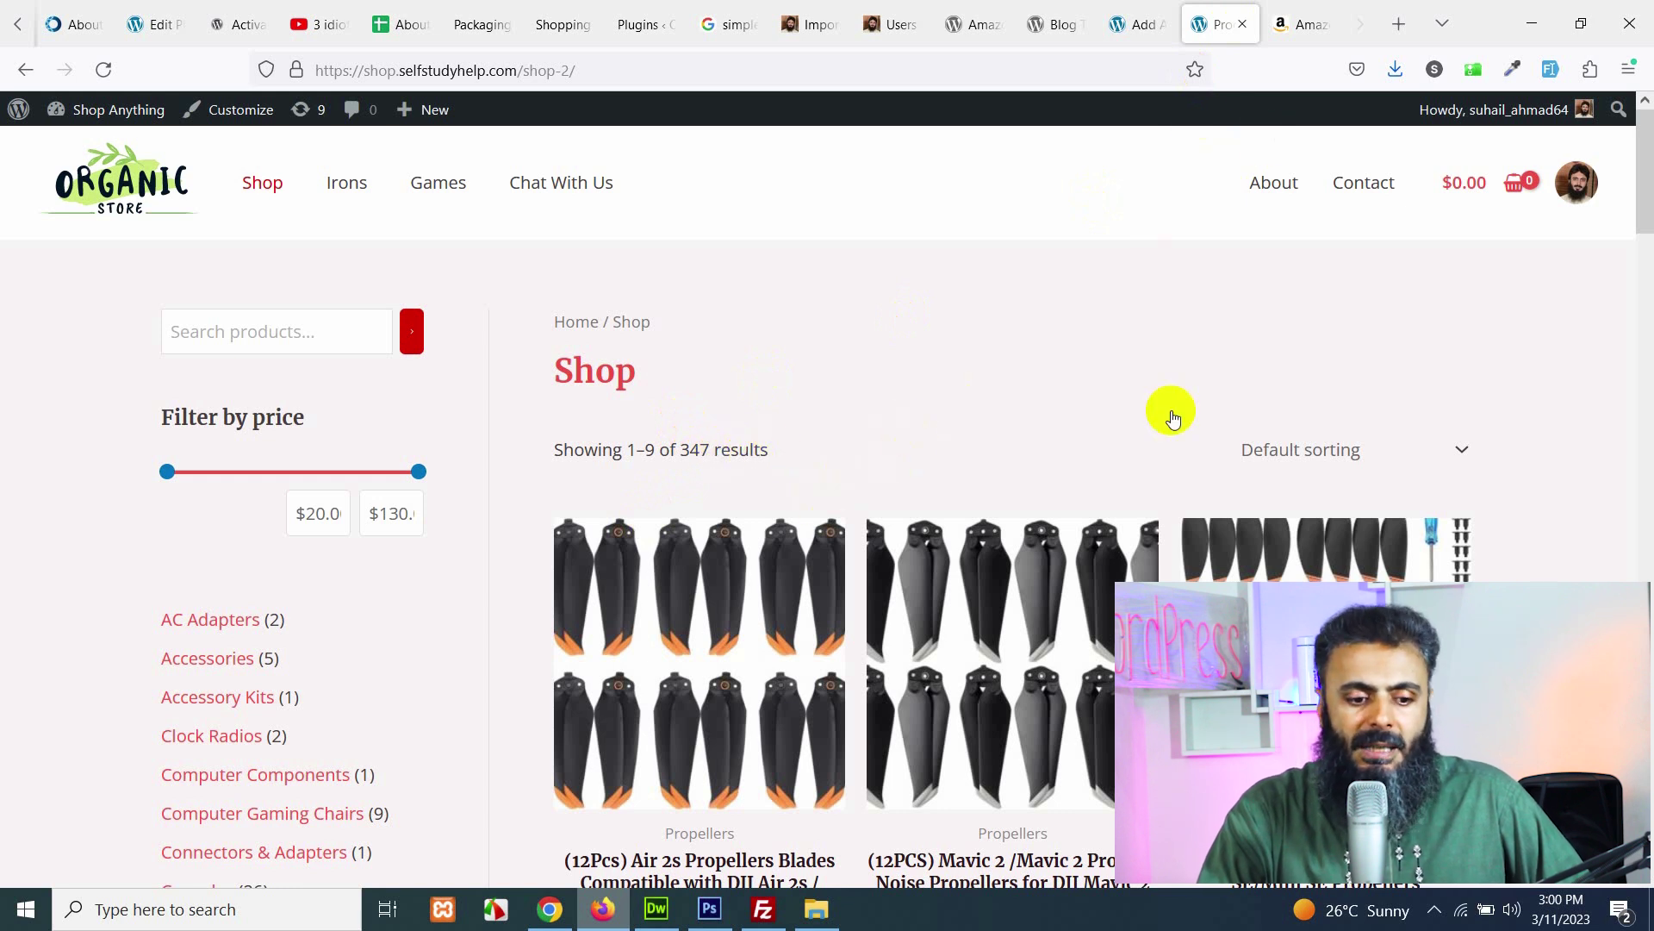
pyautogui.click(550, 909)
pyautogui.click(254, 471)
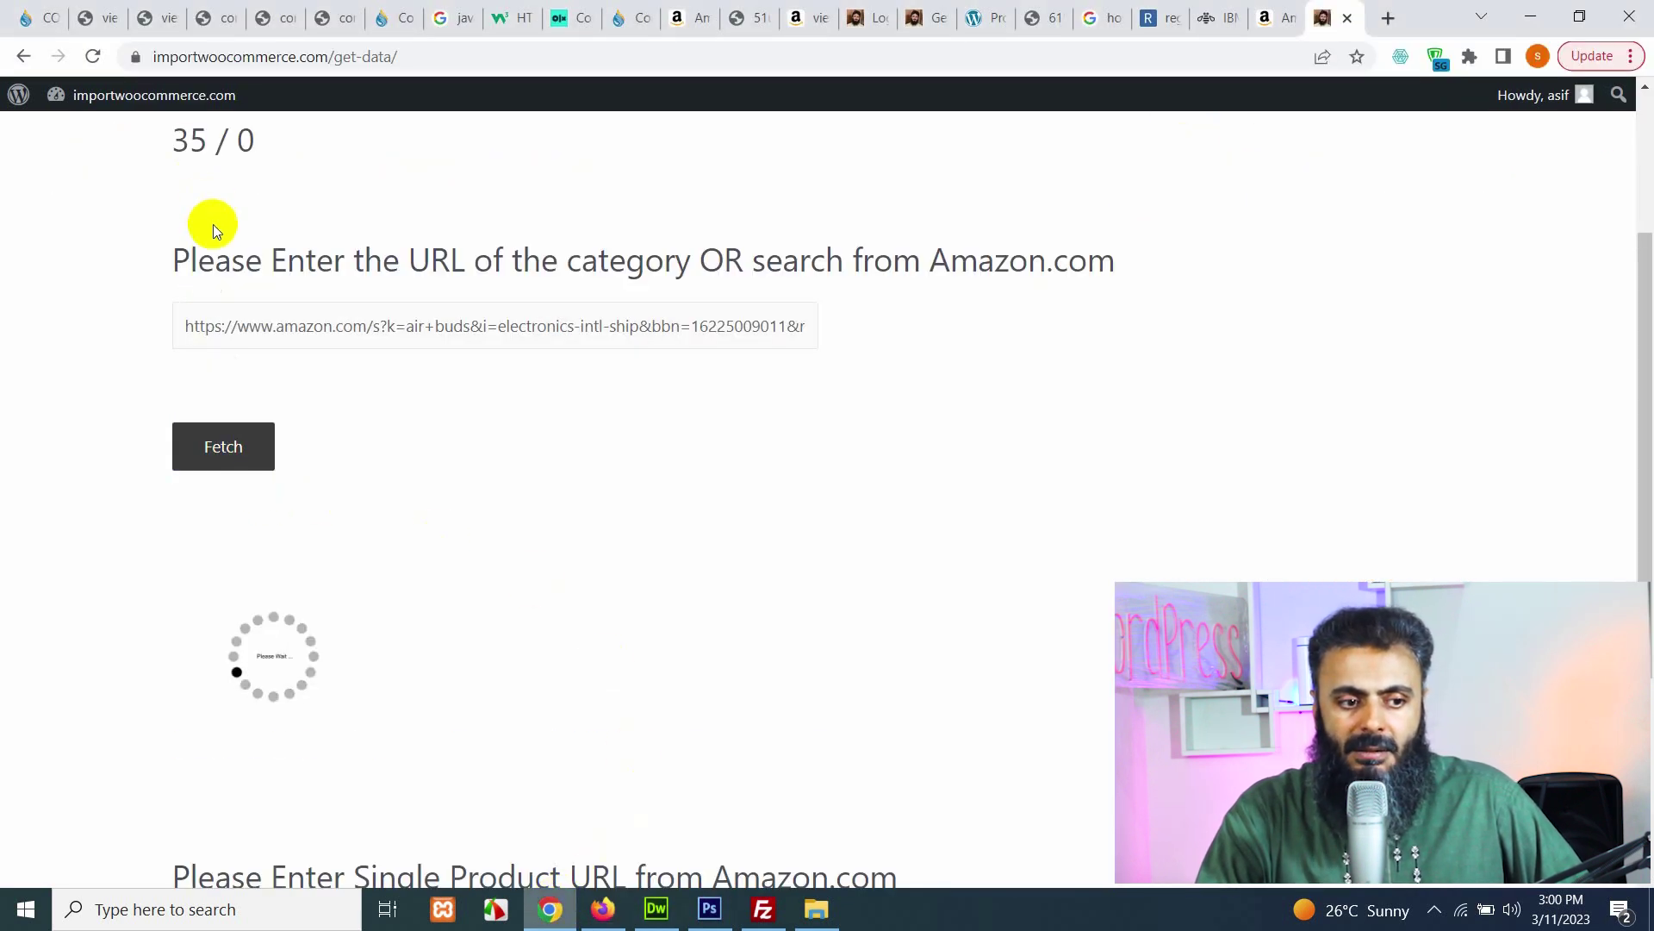
pyautogui.scroll(1, 213, 224)
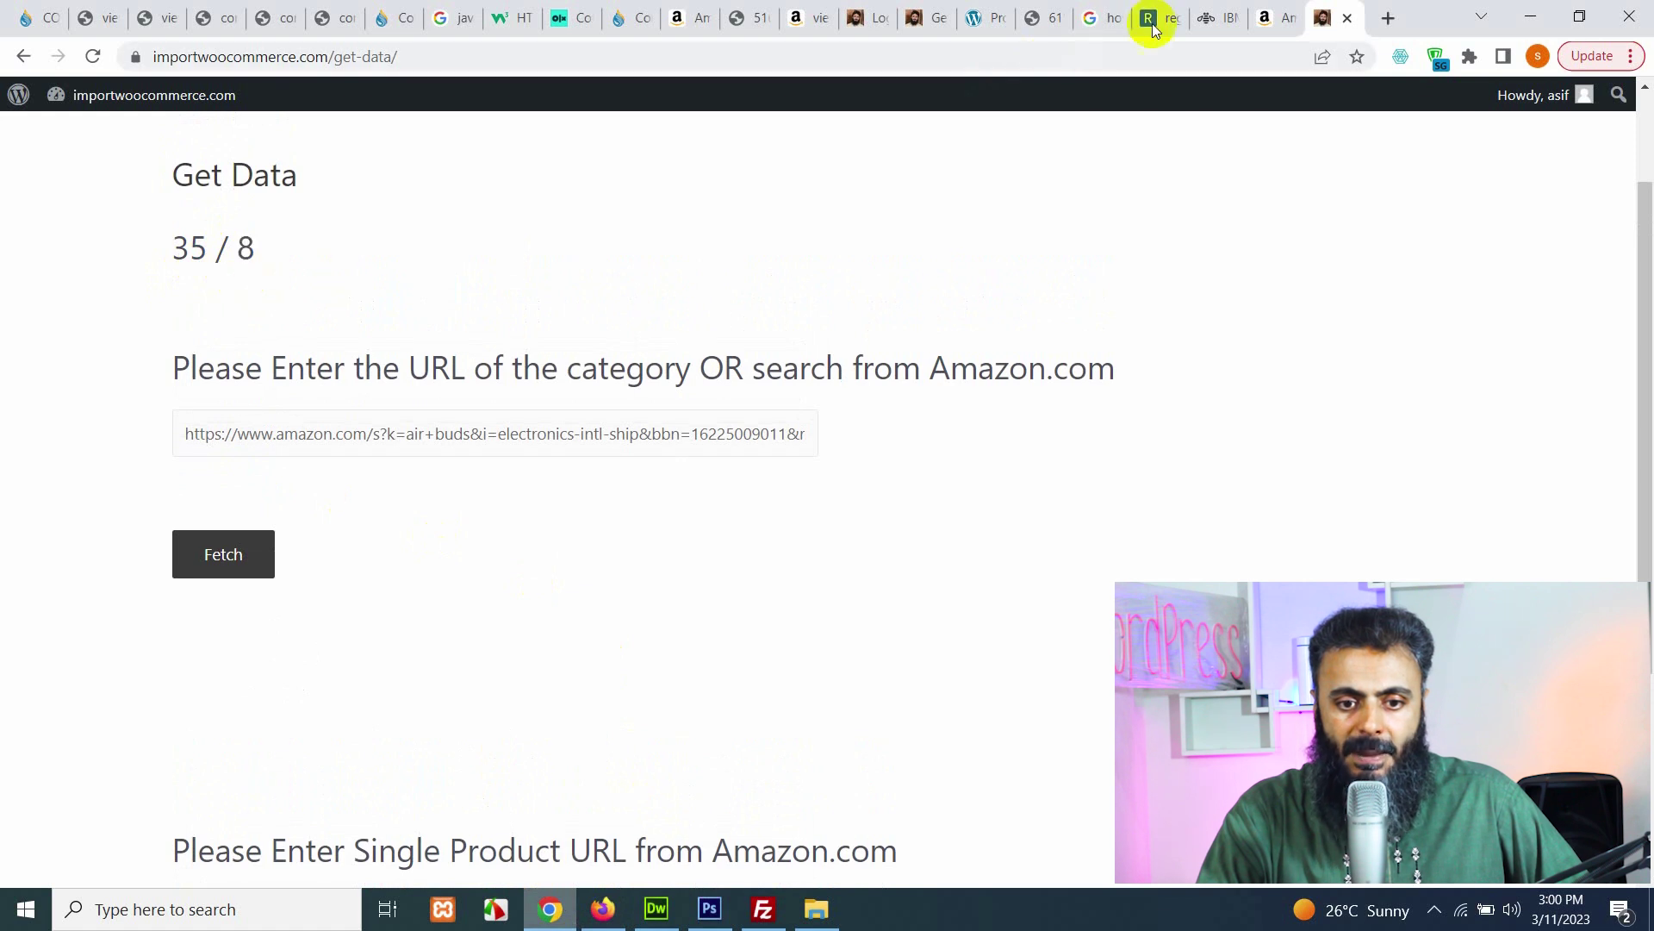
pyautogui.click(1266, 18)
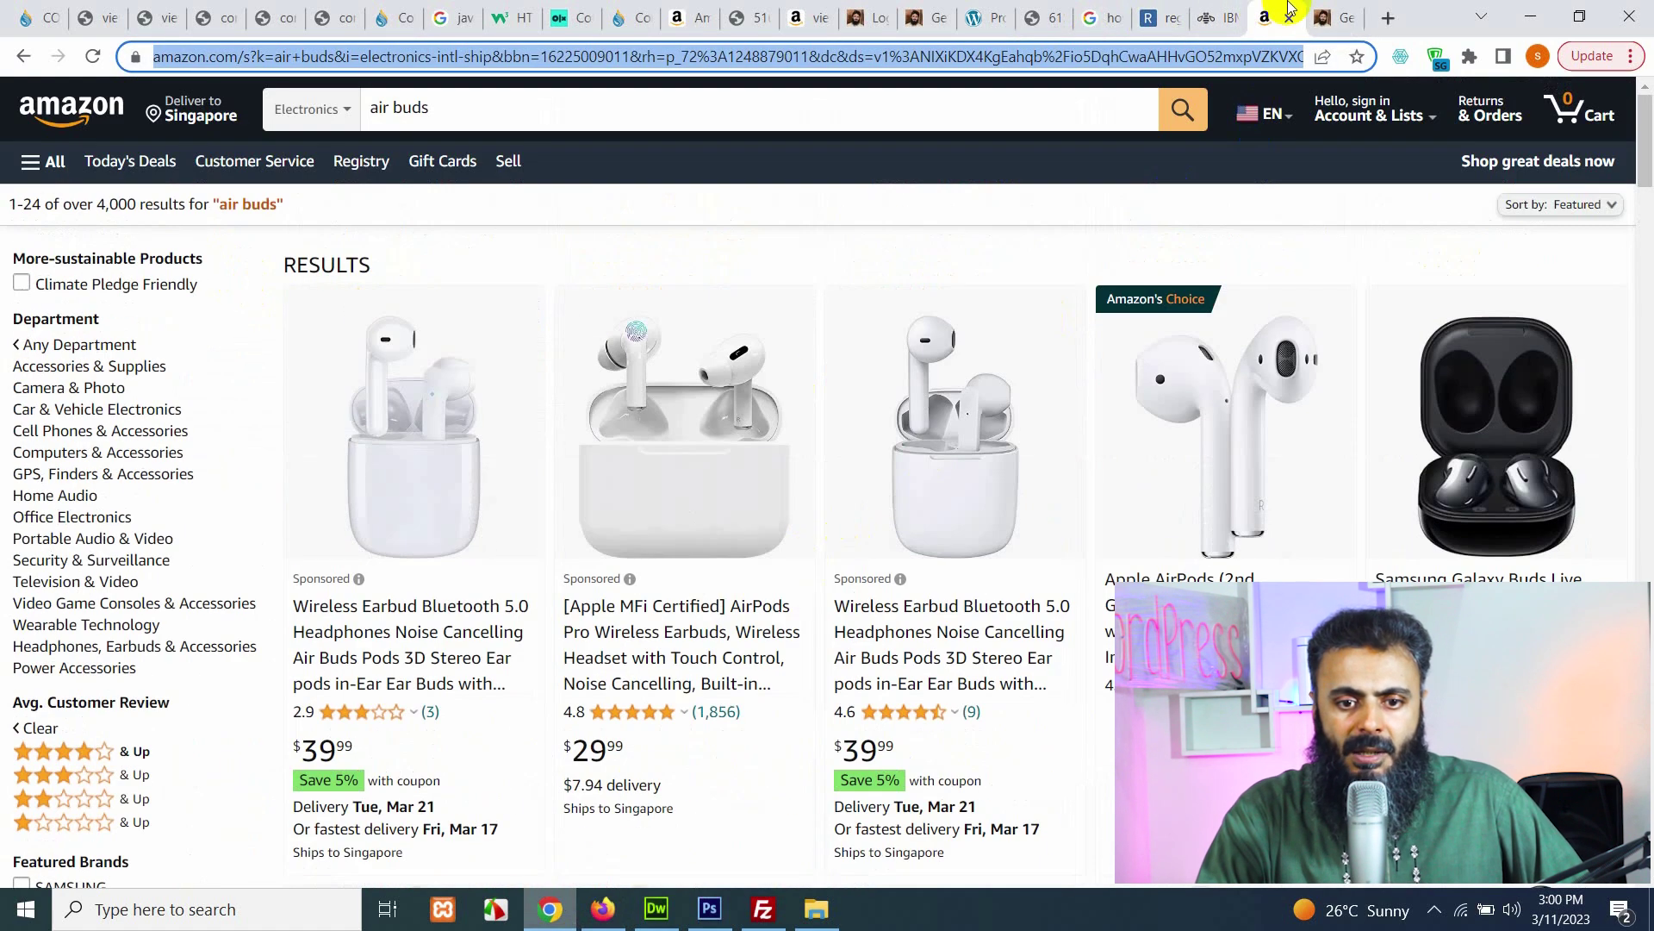
pyautogui.click(1336, 18)
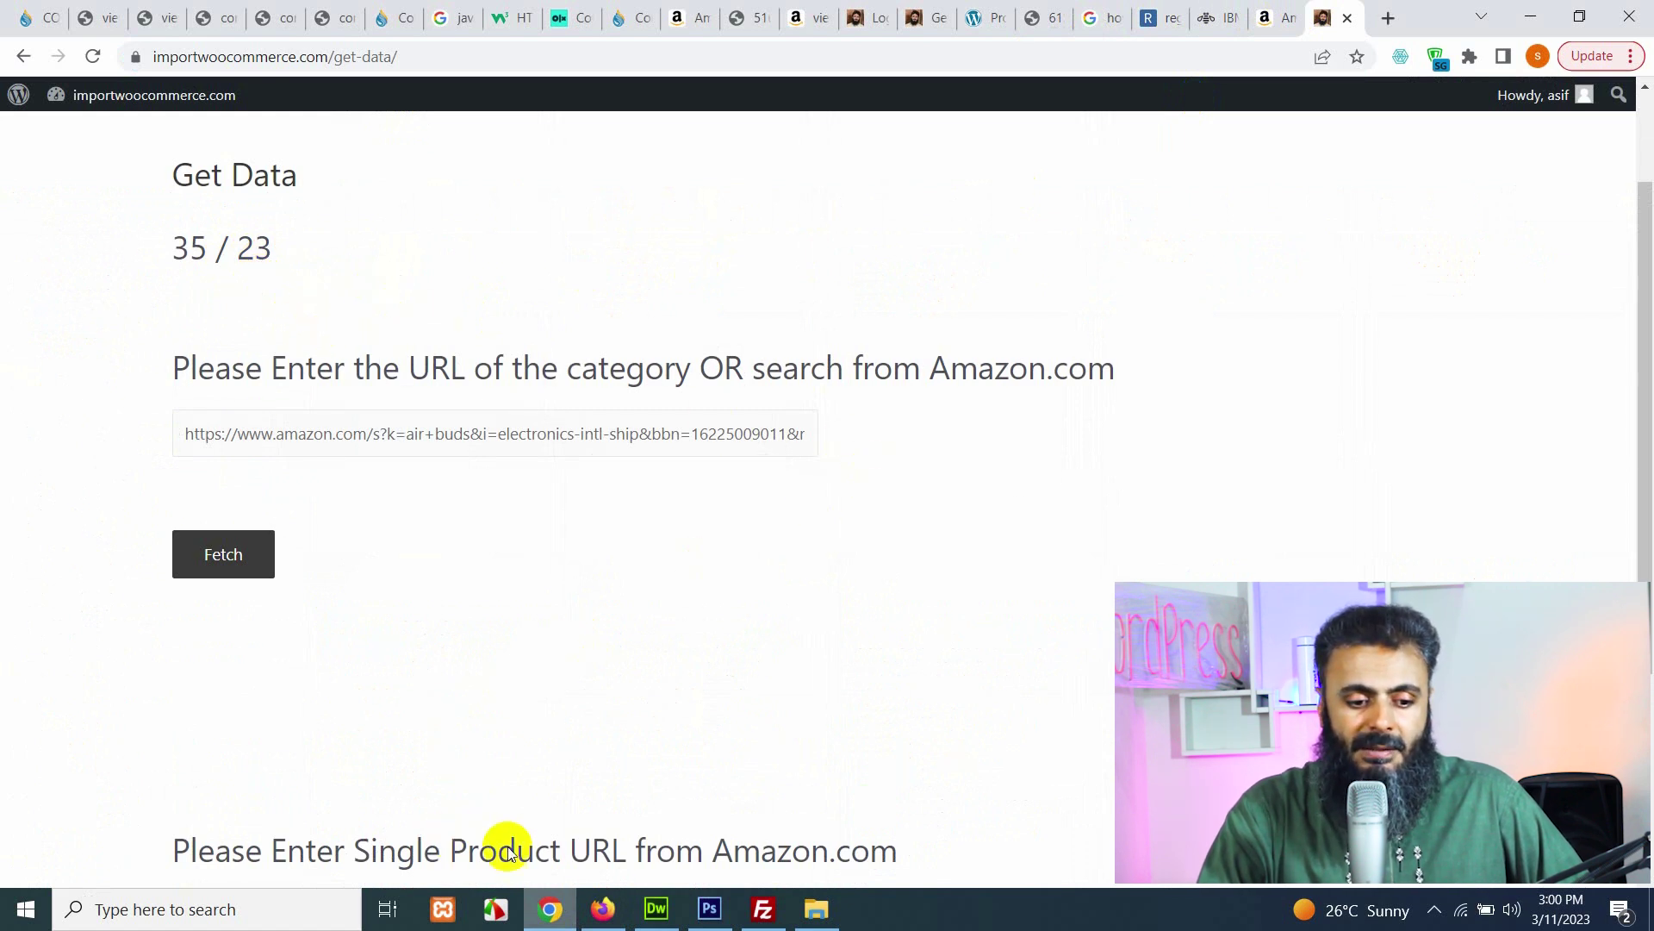
# Reload the shop and sort by latest, putting Samsung Galaxy Buds 2 Pro ($199.99) first.
pyautogui.click(607, 915)
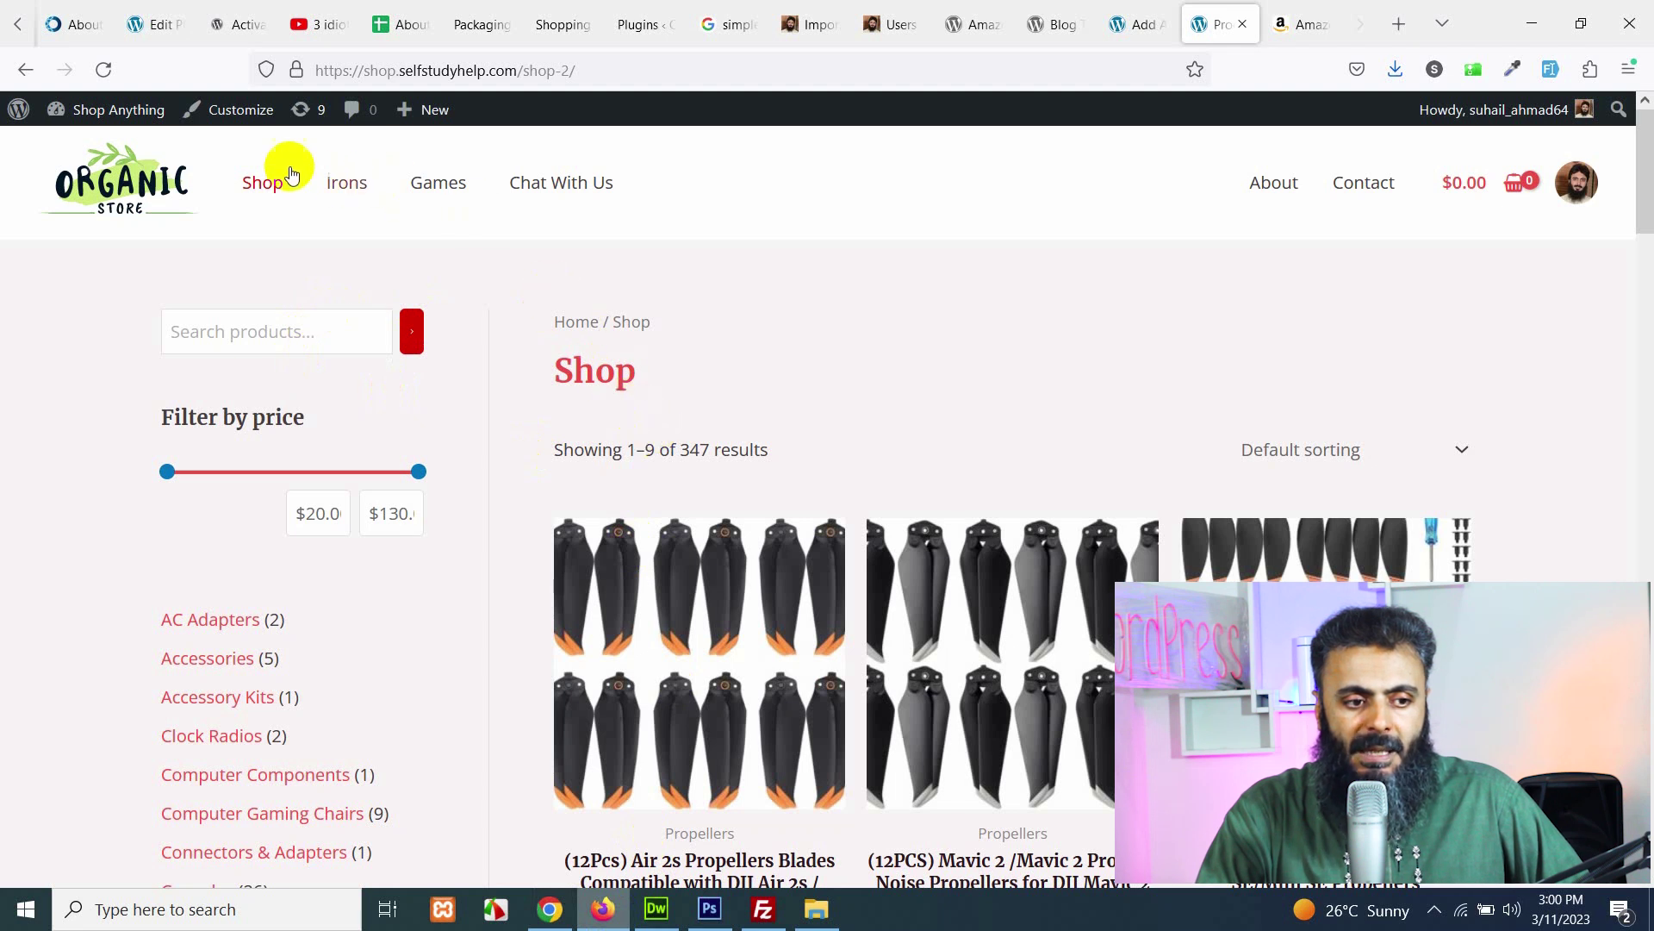
pyautogui.click(104, 69)
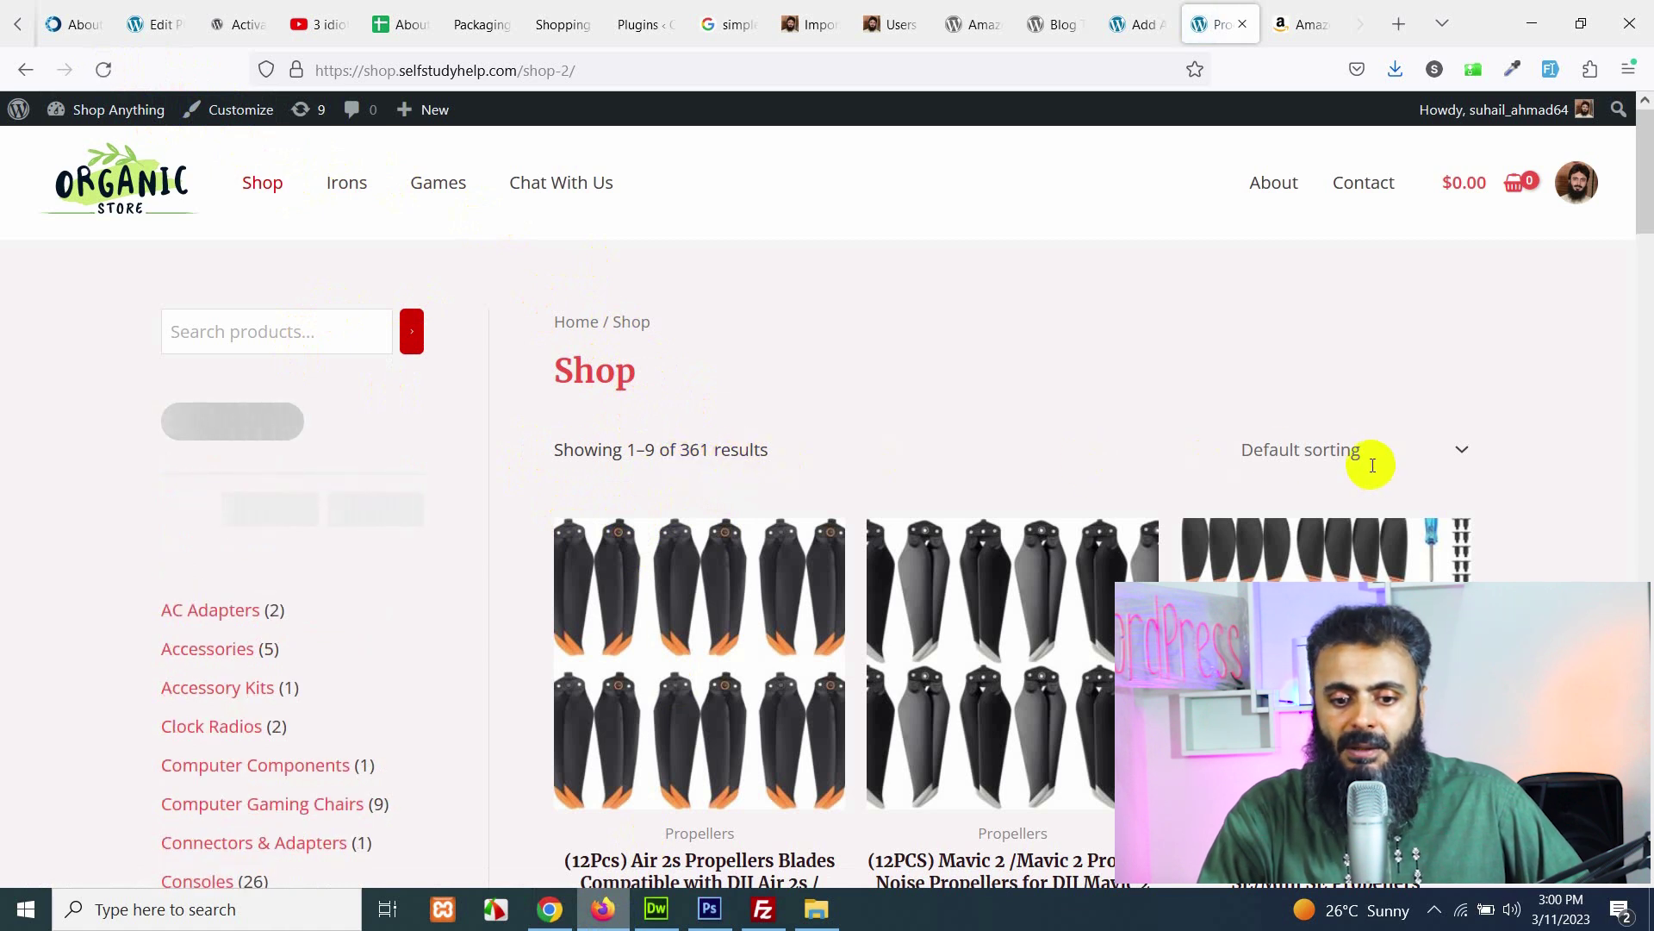
pyautogui.click(1332, 449)
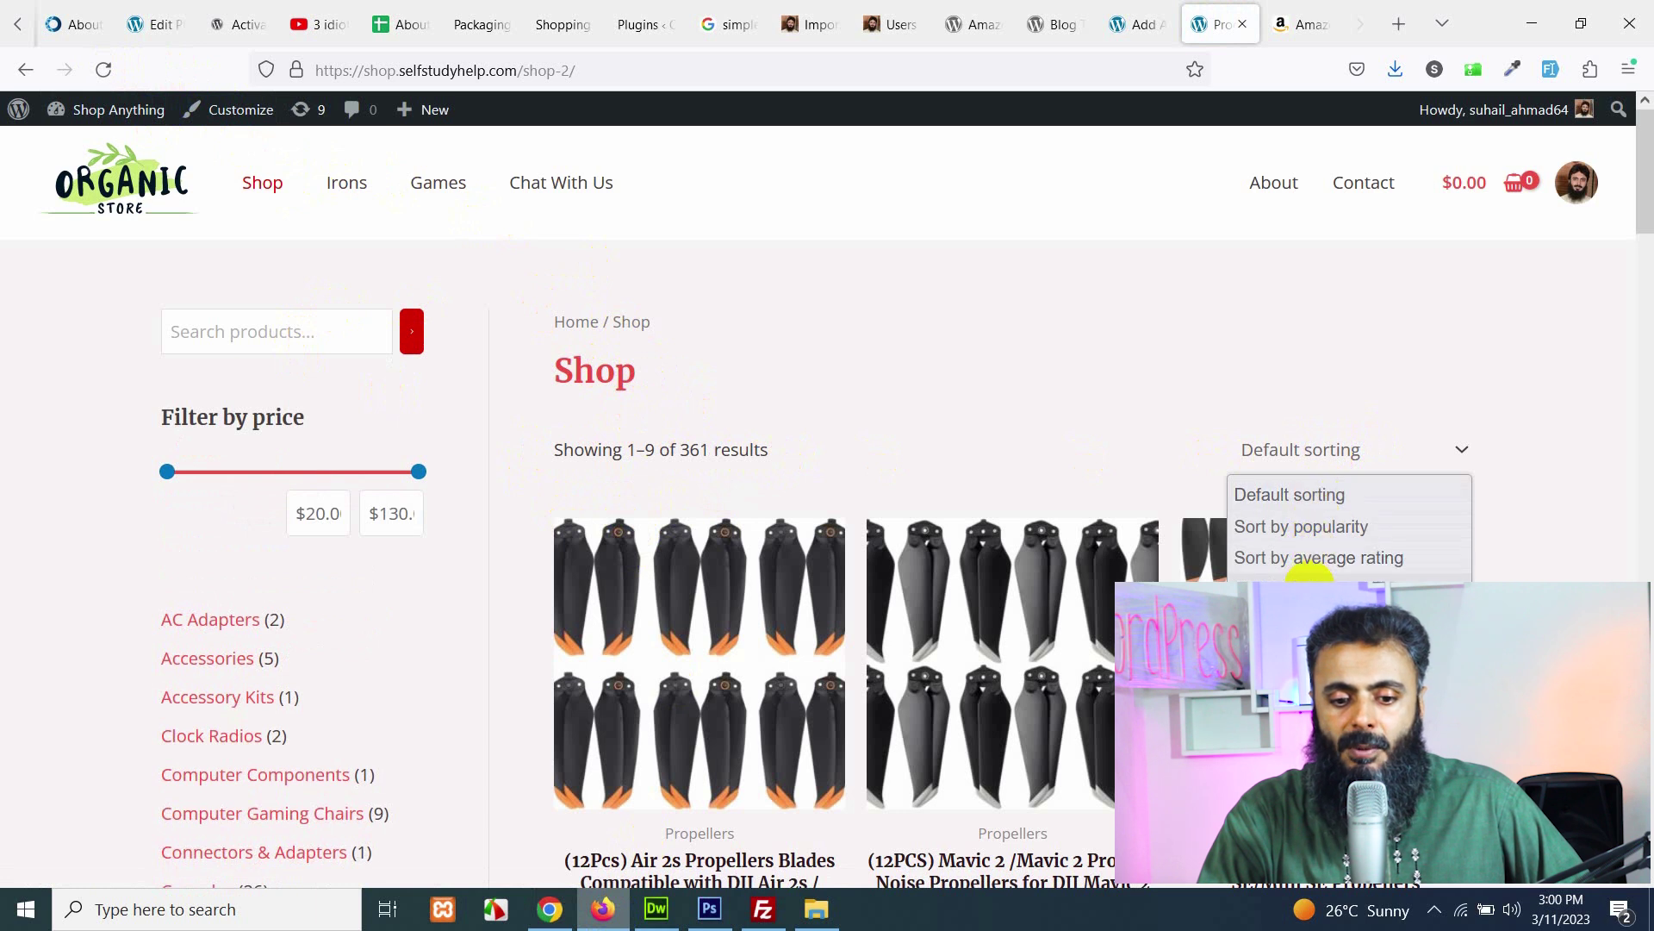
pyautogui.click(1298, 587)
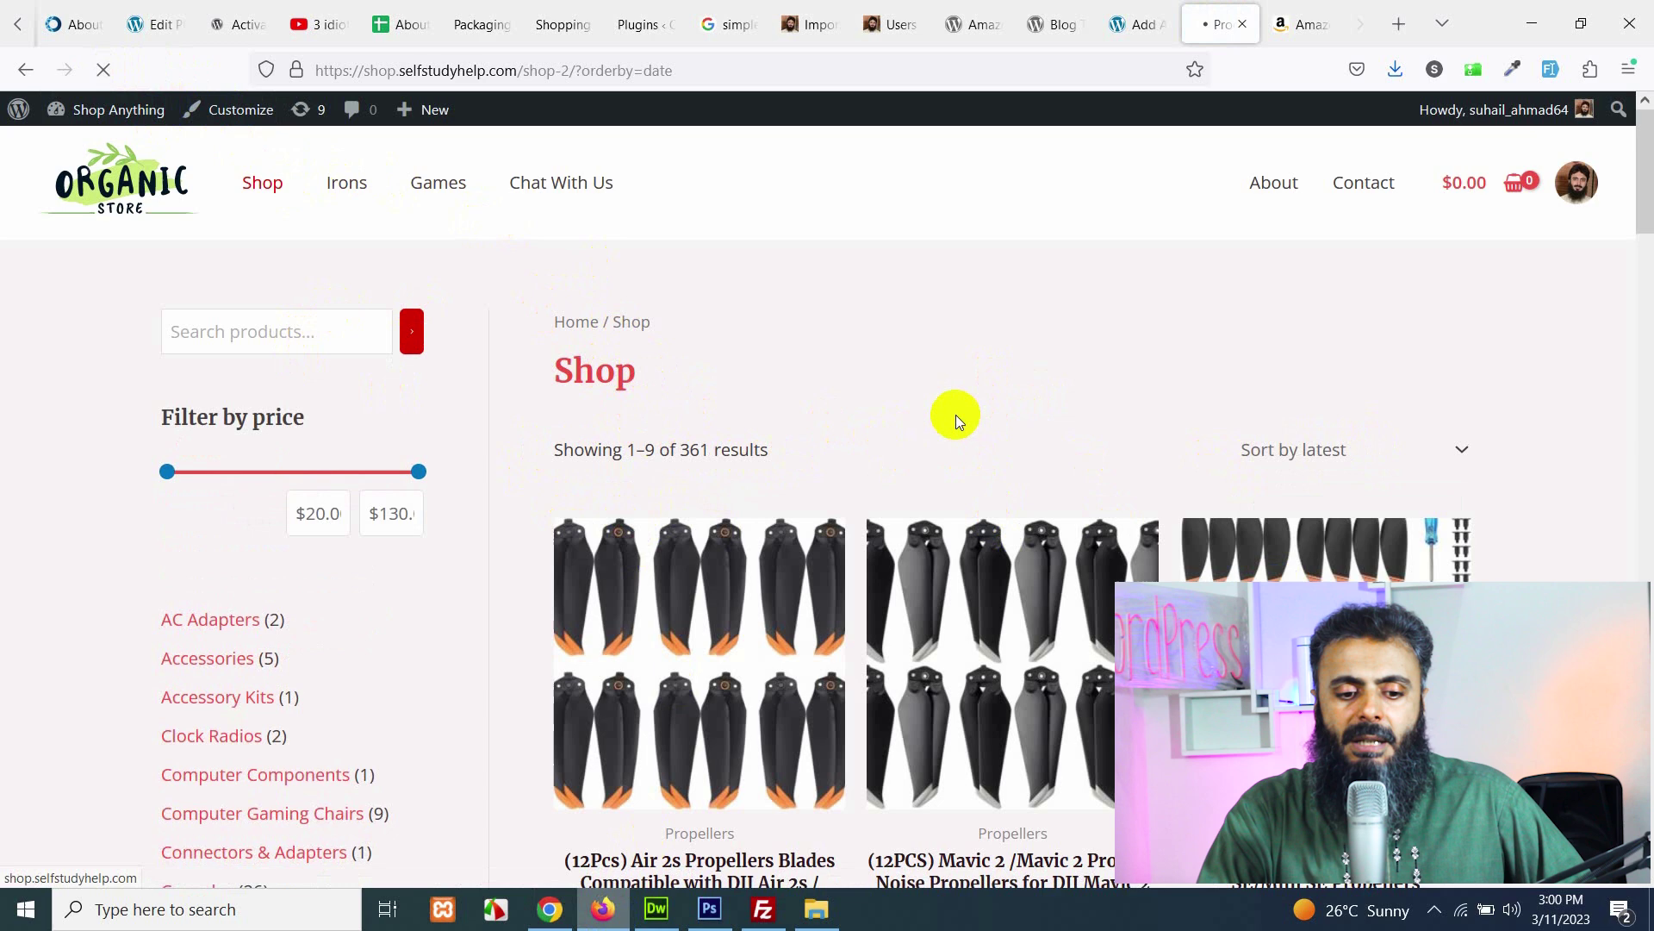
pyautogui.scroll(-15, 786, 559)
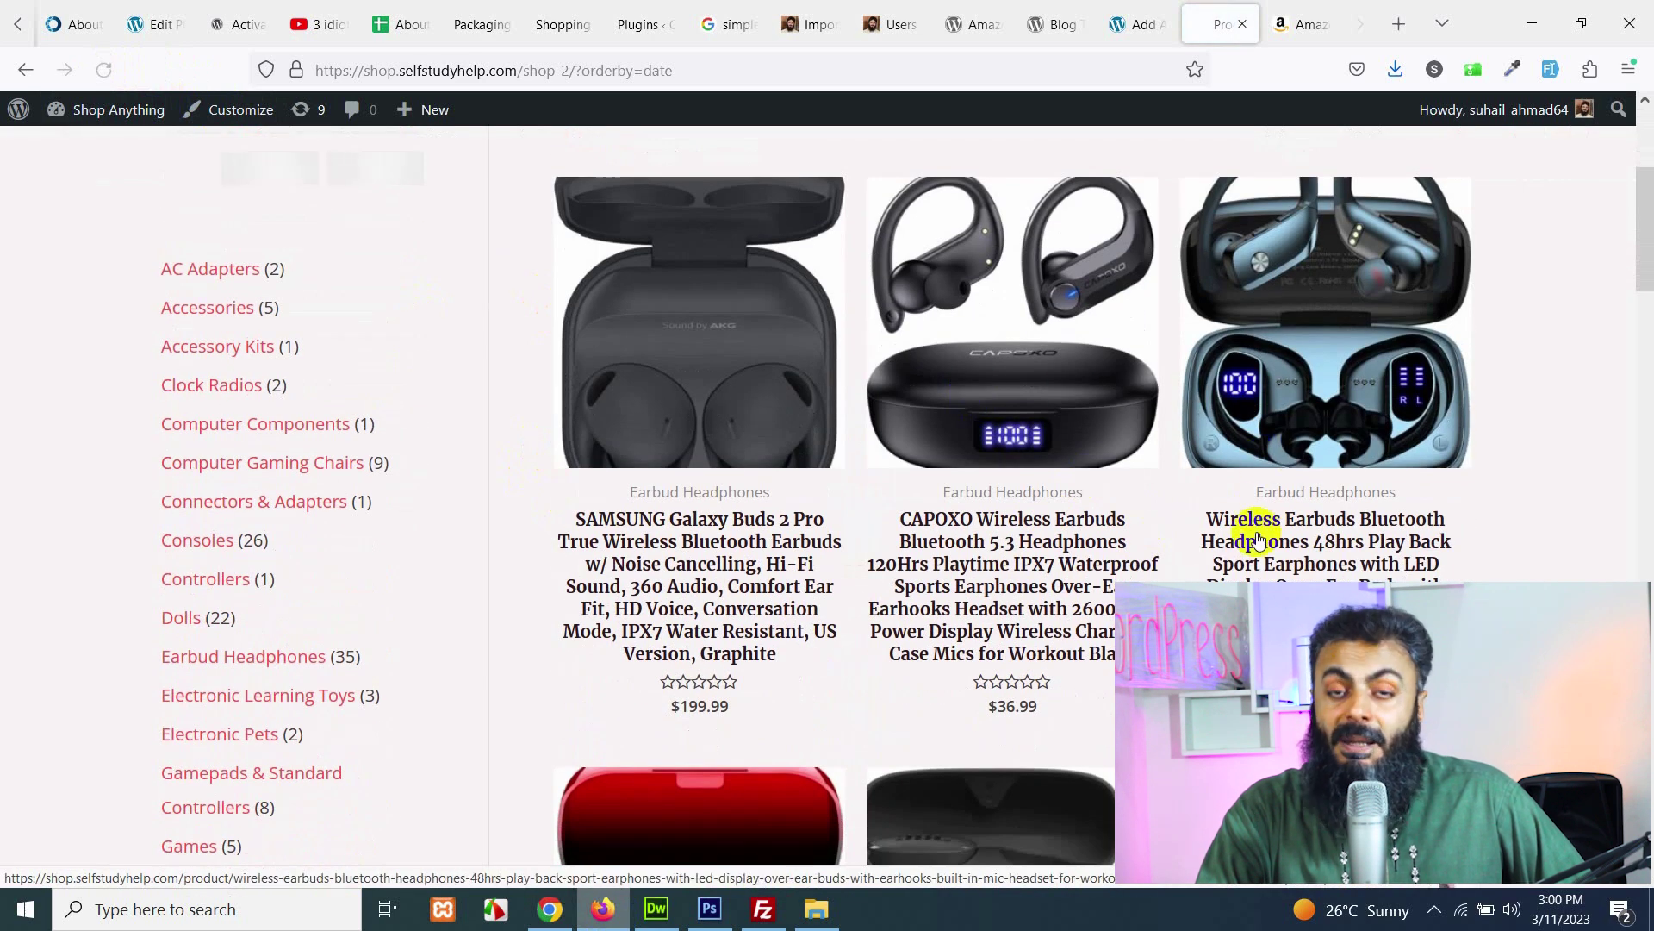
pyautogui.scroll(15, 1028, 593)
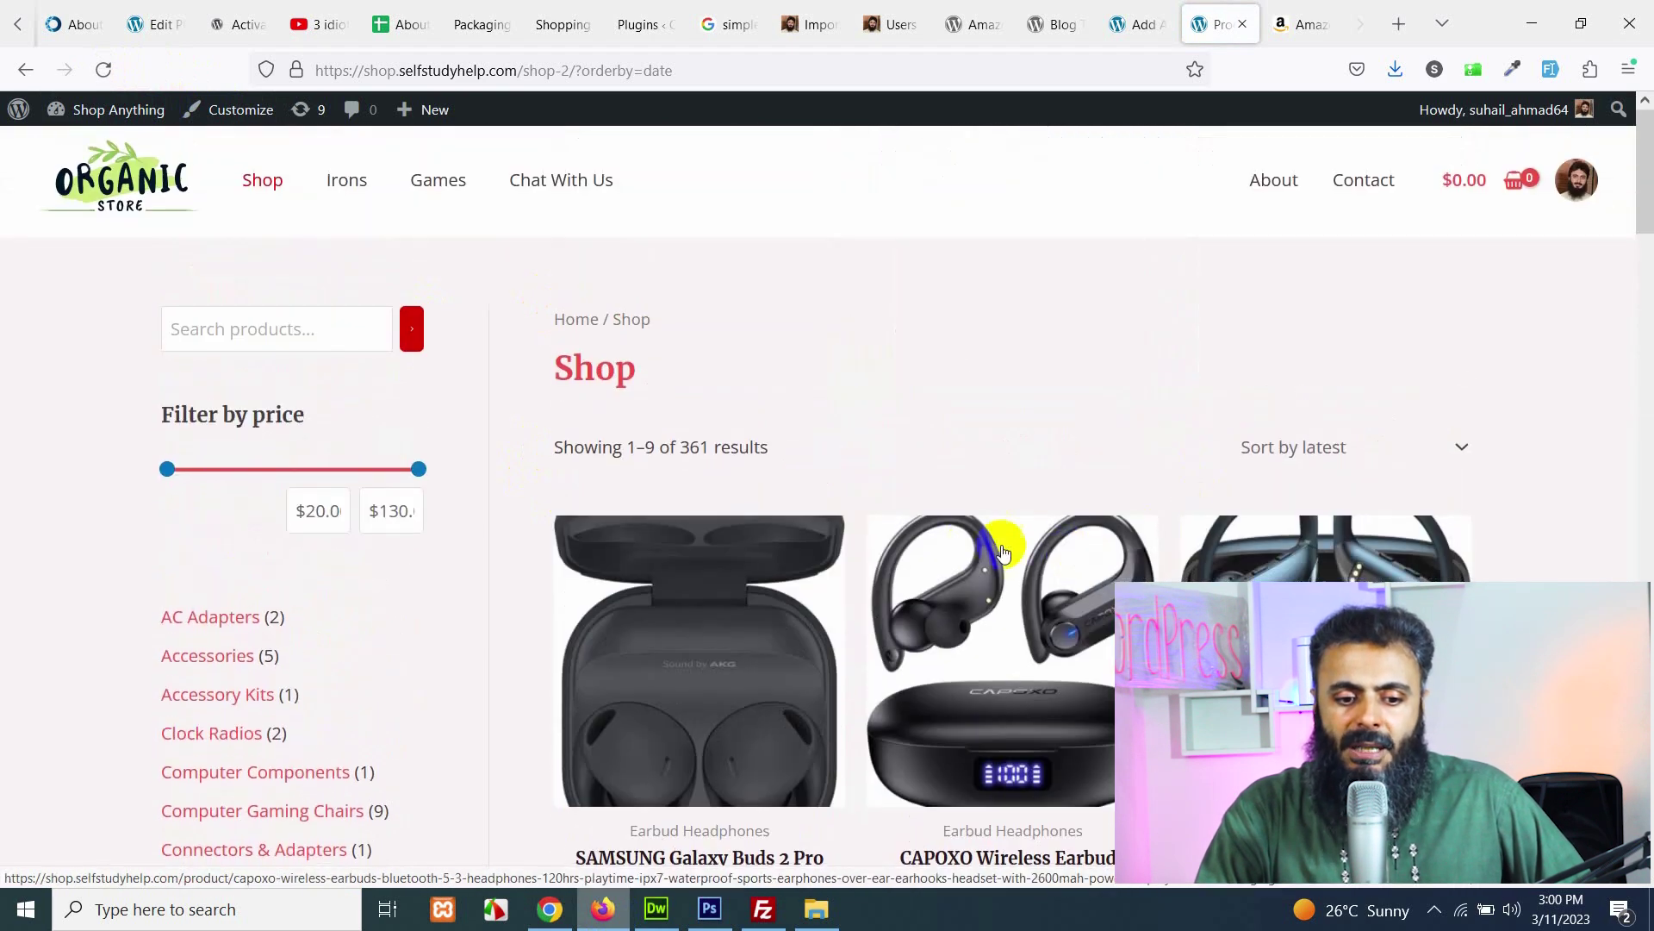
pyautogui.scroll(-3, 683, 483)
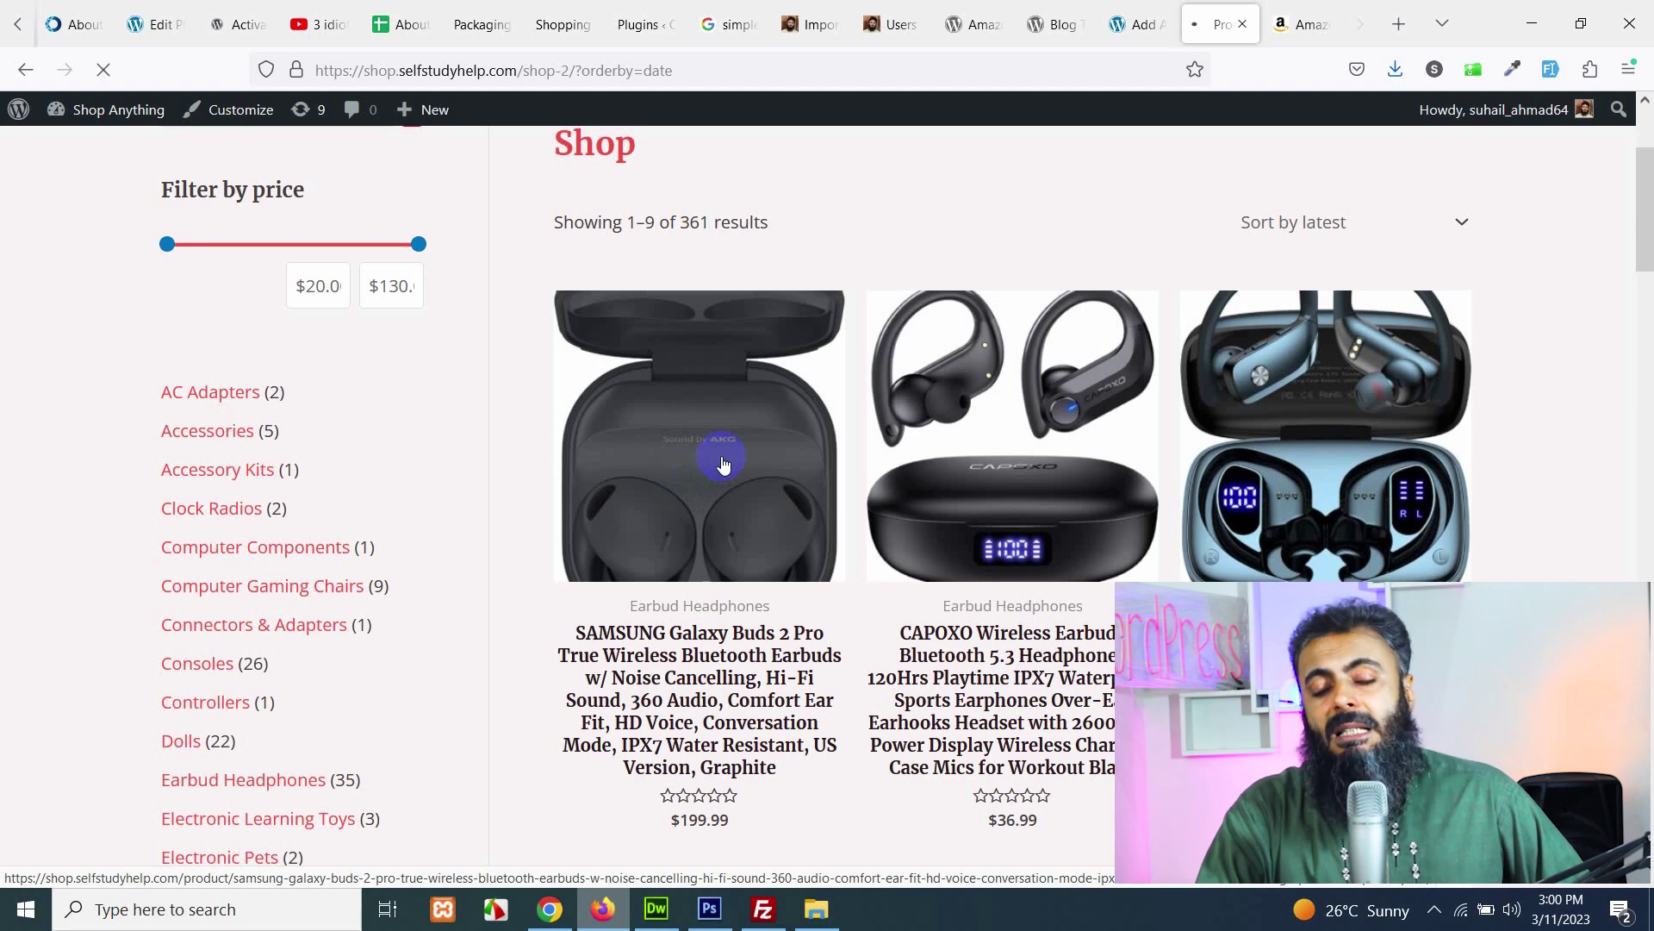
# Open the Samsung Galaxy Buds 2 Pro product and look through its images and description.
pyautogui.click(722, 466)
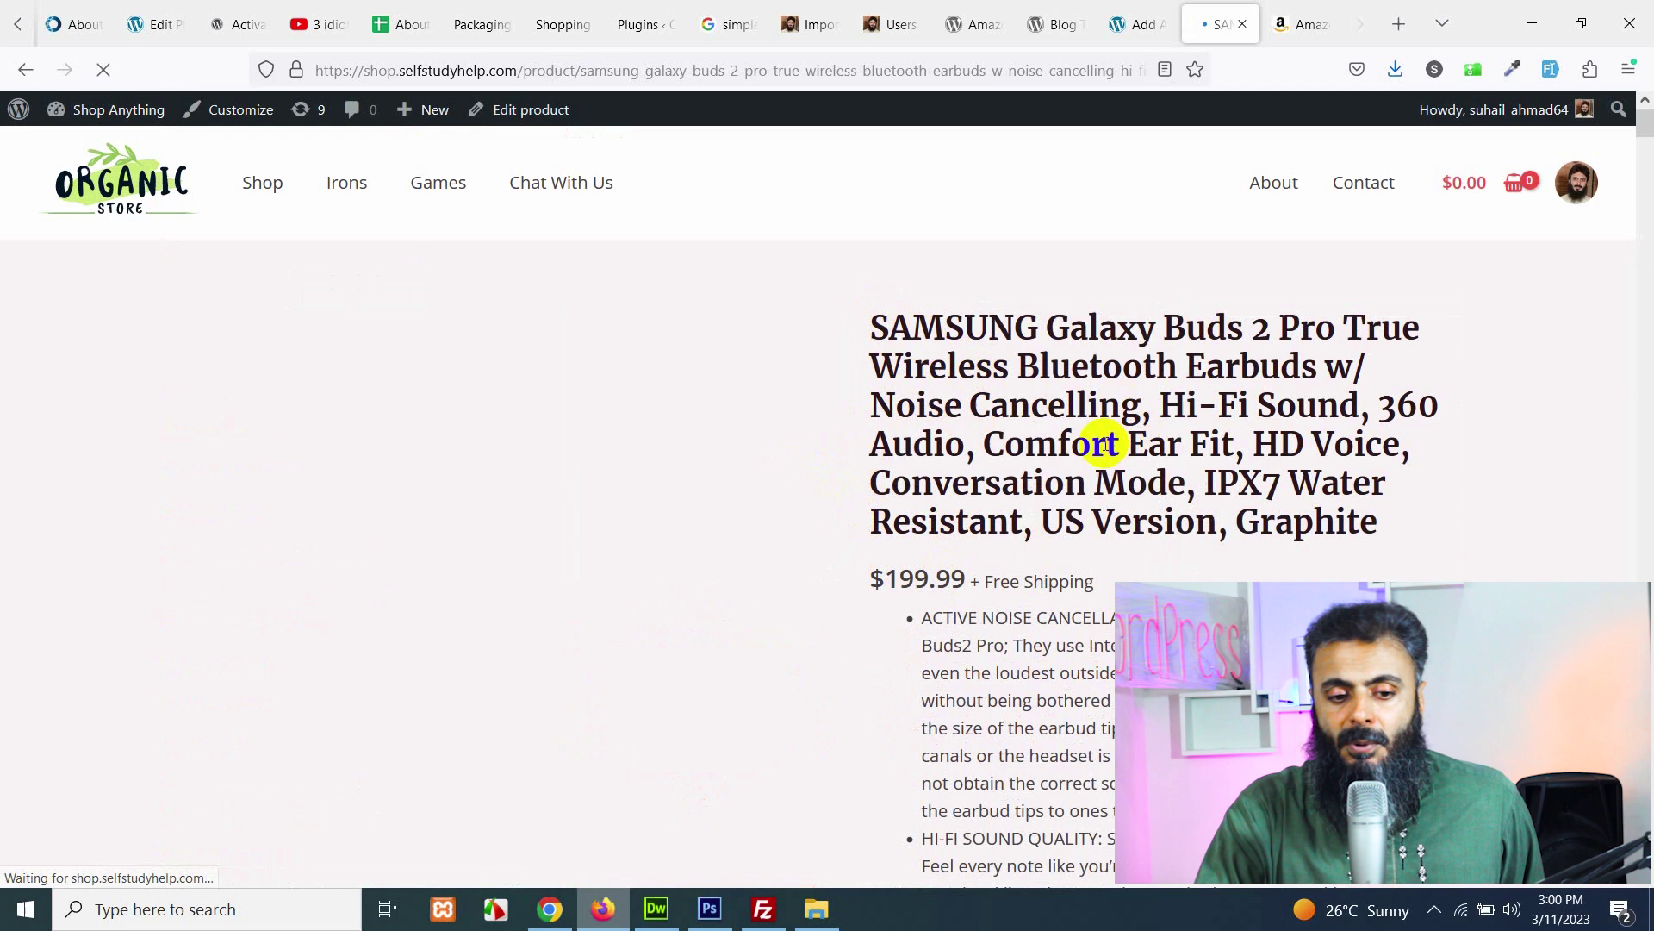
pyautogui.scroll(-4, 1120, 549)
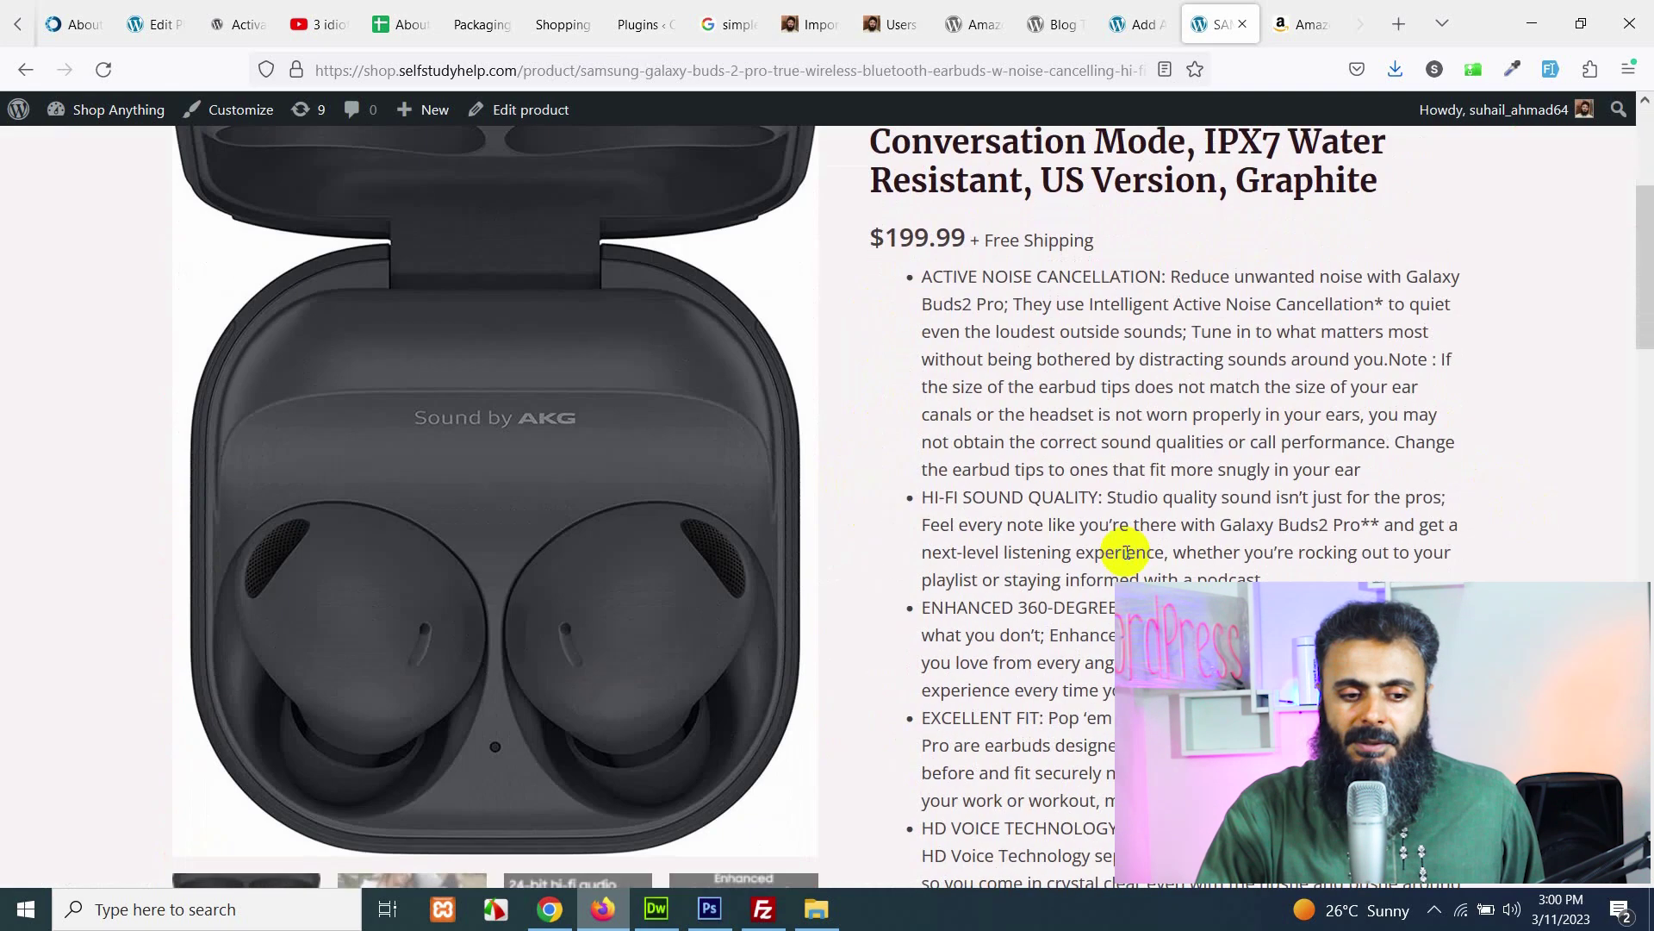
pyautogui.scroll(5, 1120, 543)
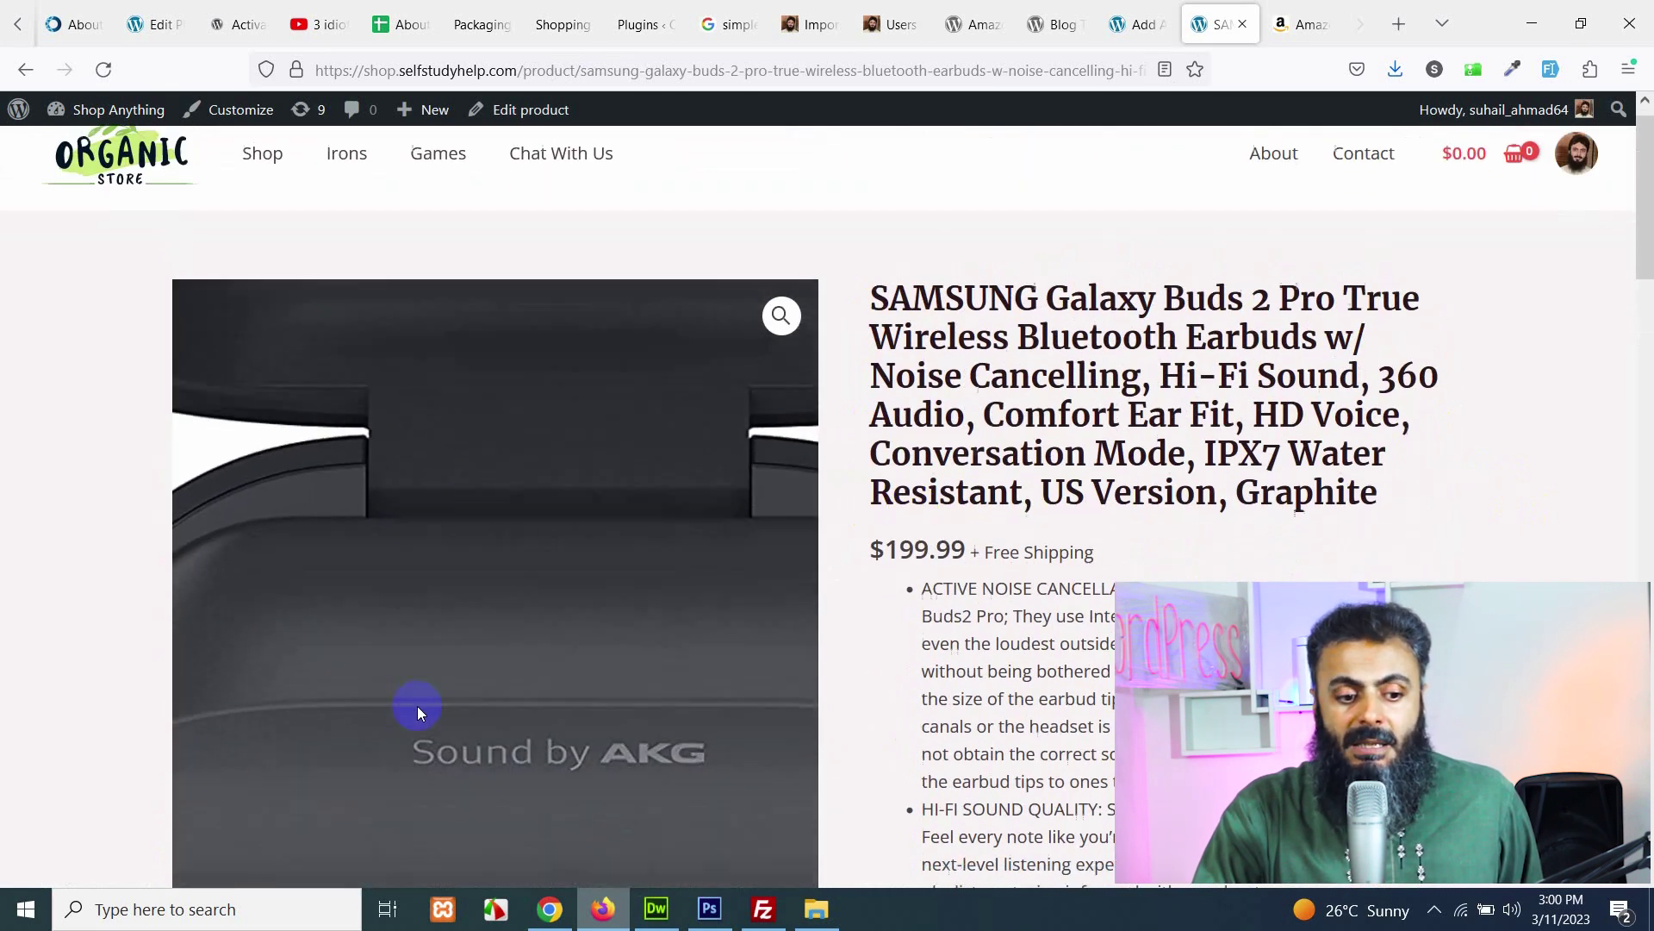
pyautogui.scroll(-5, 417, 707)
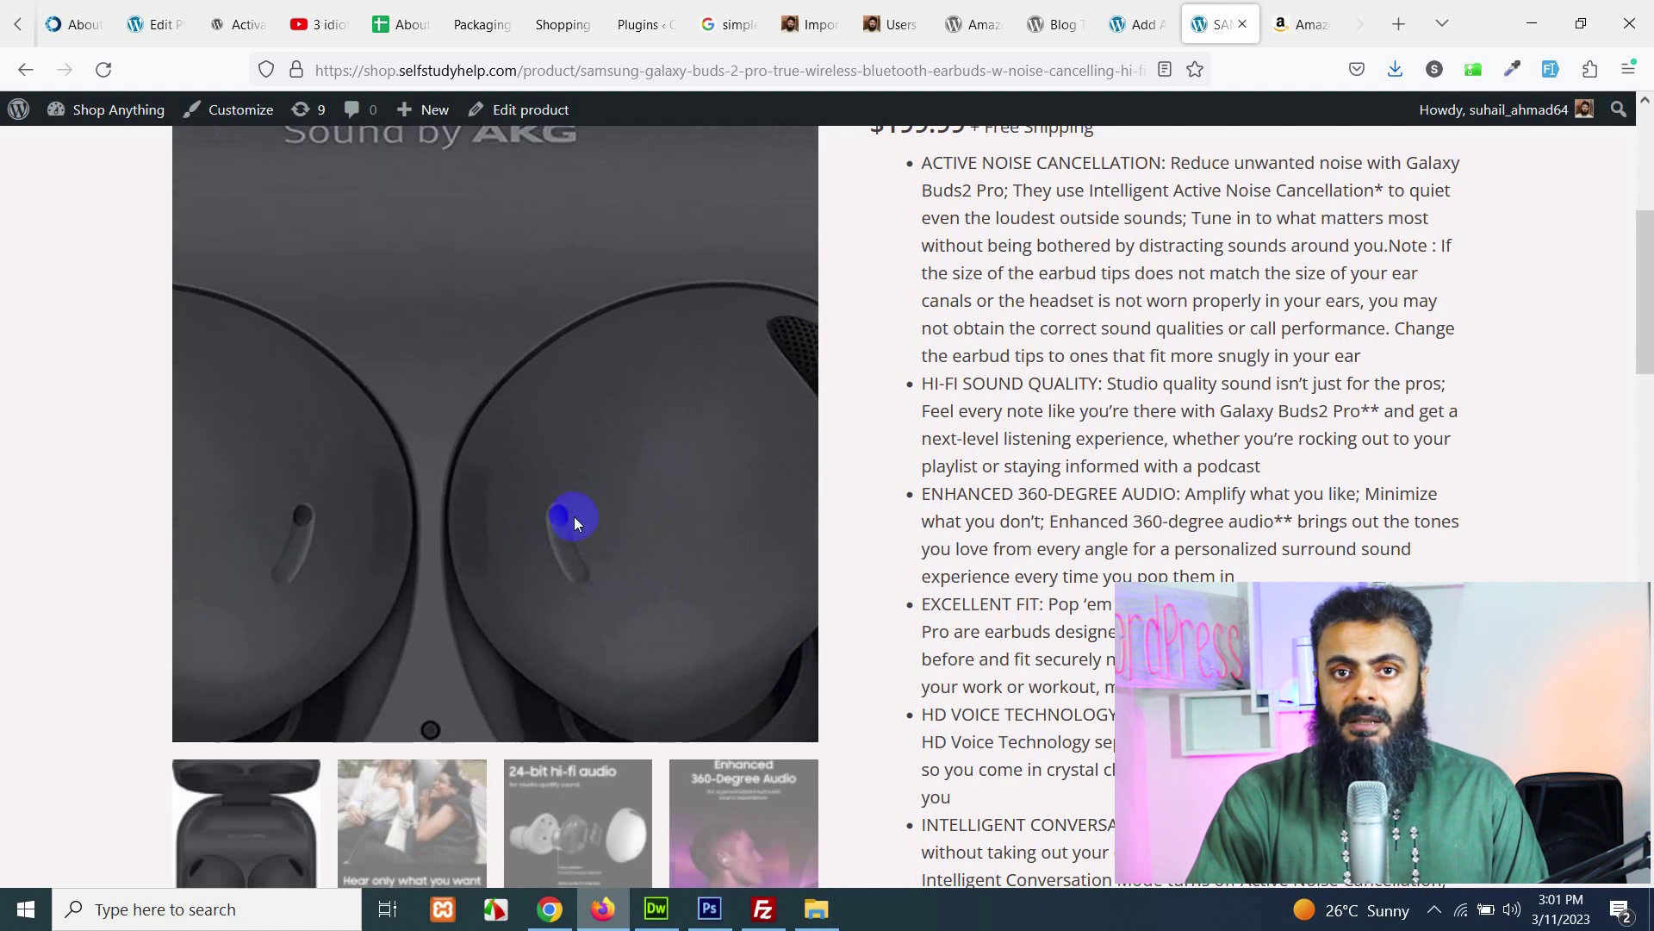
pyautogui.scroll(-3, 504, 586)
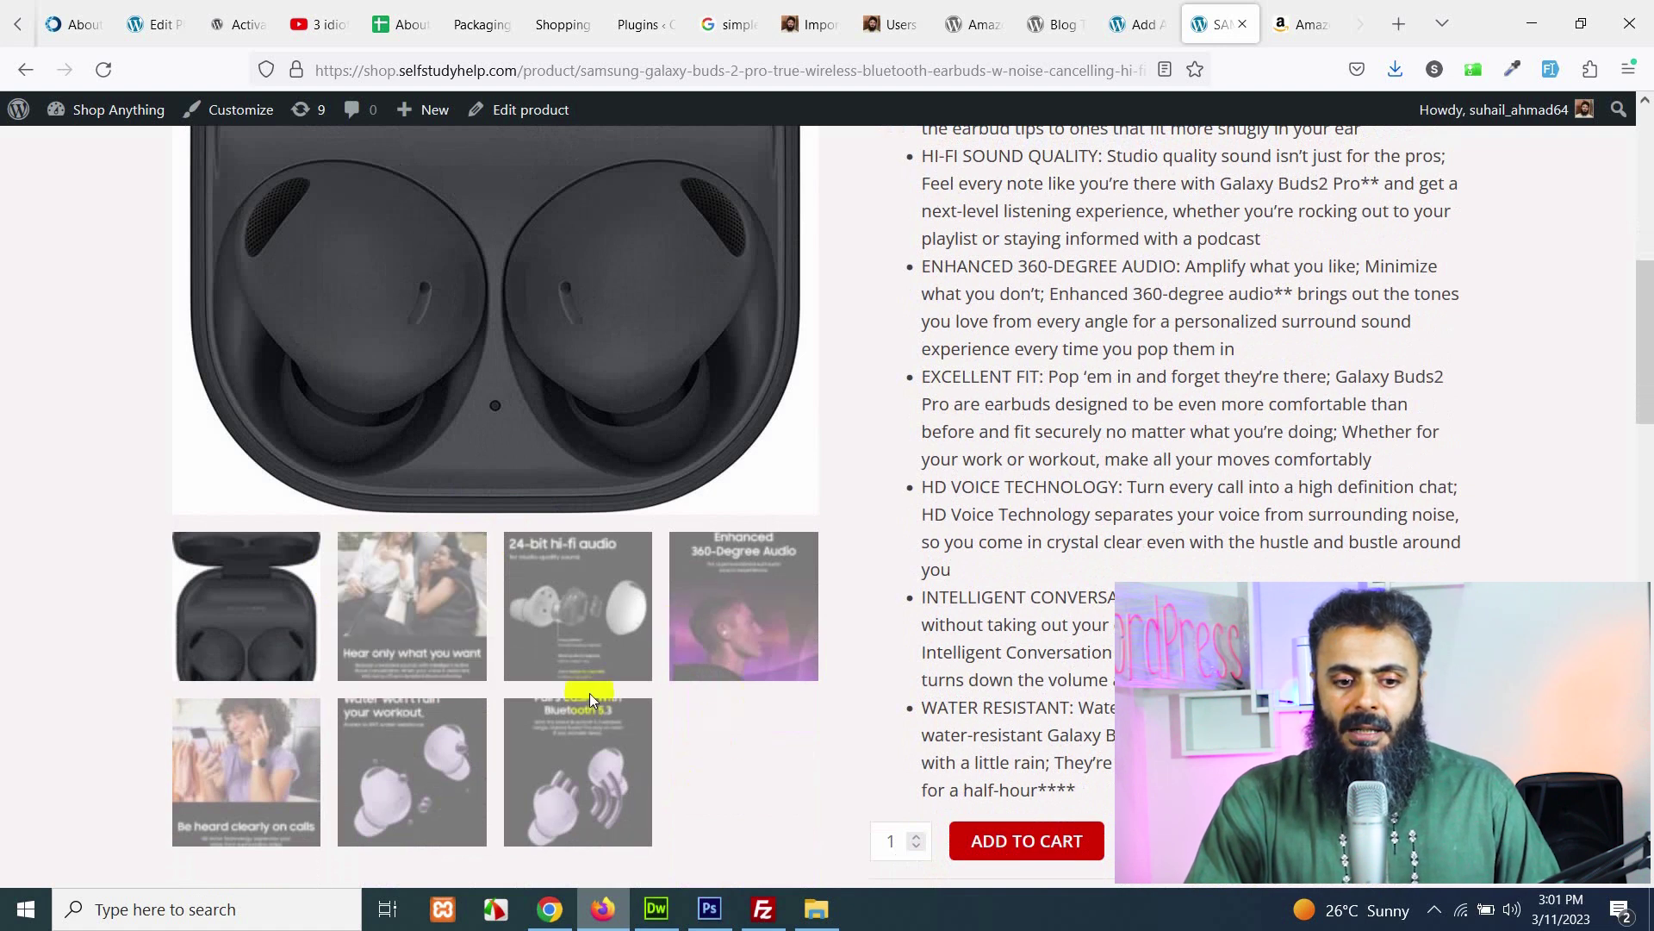
pyautogui.scroll(4, 591, 695)
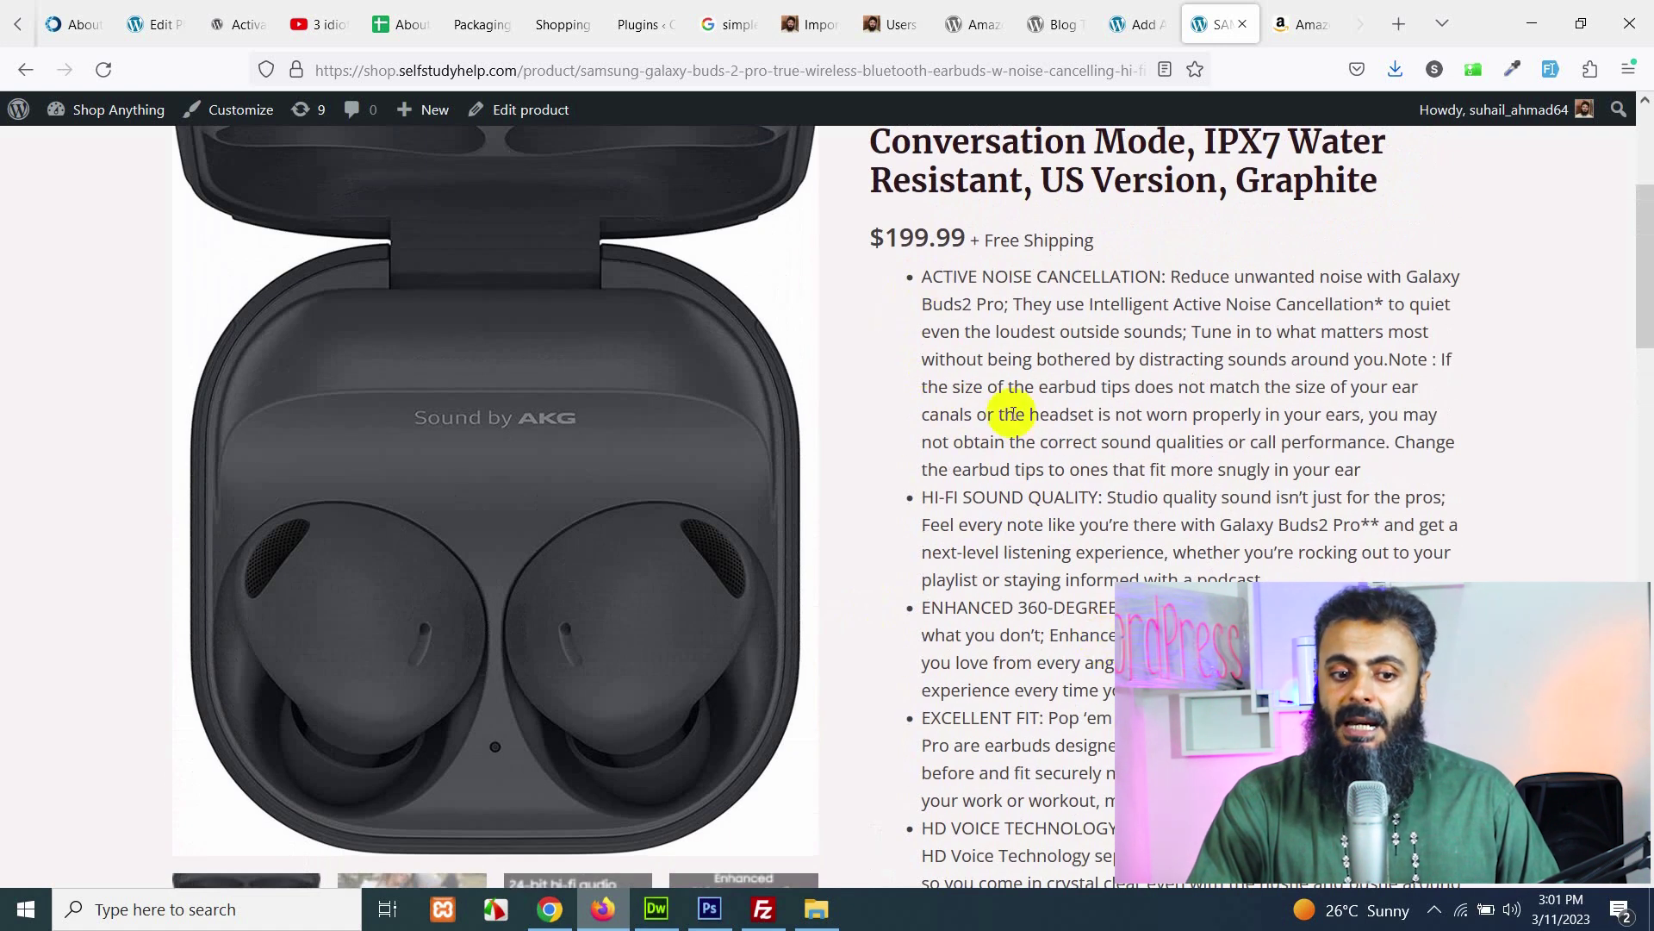
pyautogui.scroll(3, 963, 349)
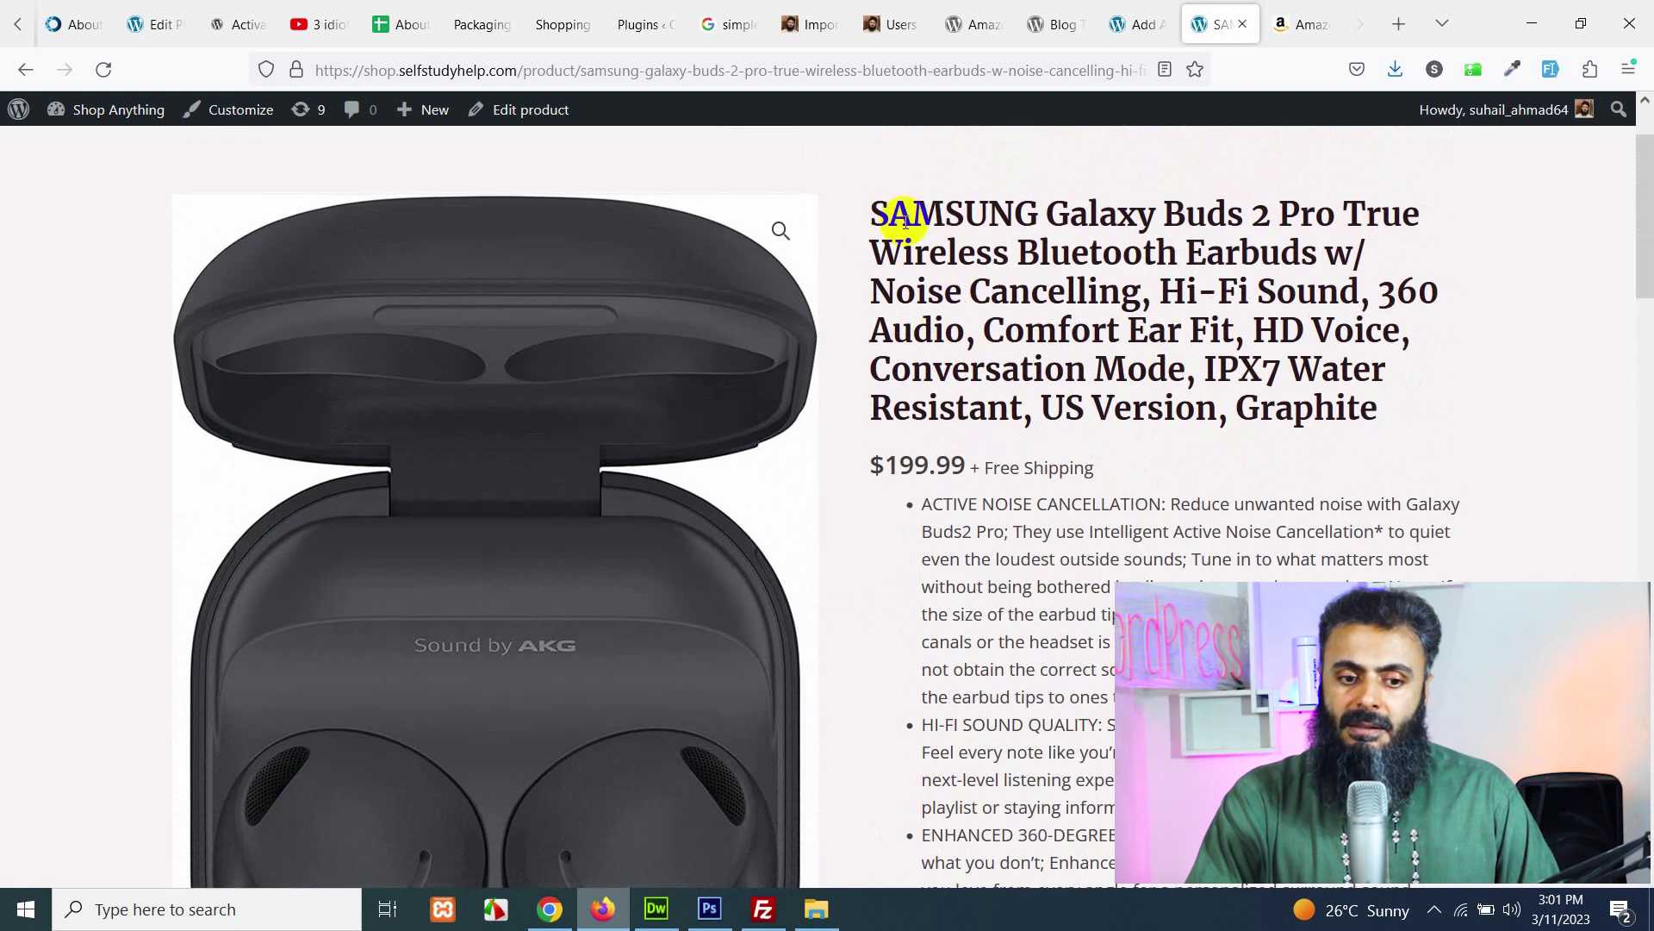
pyautogui.scroll(-10, 952, 602)
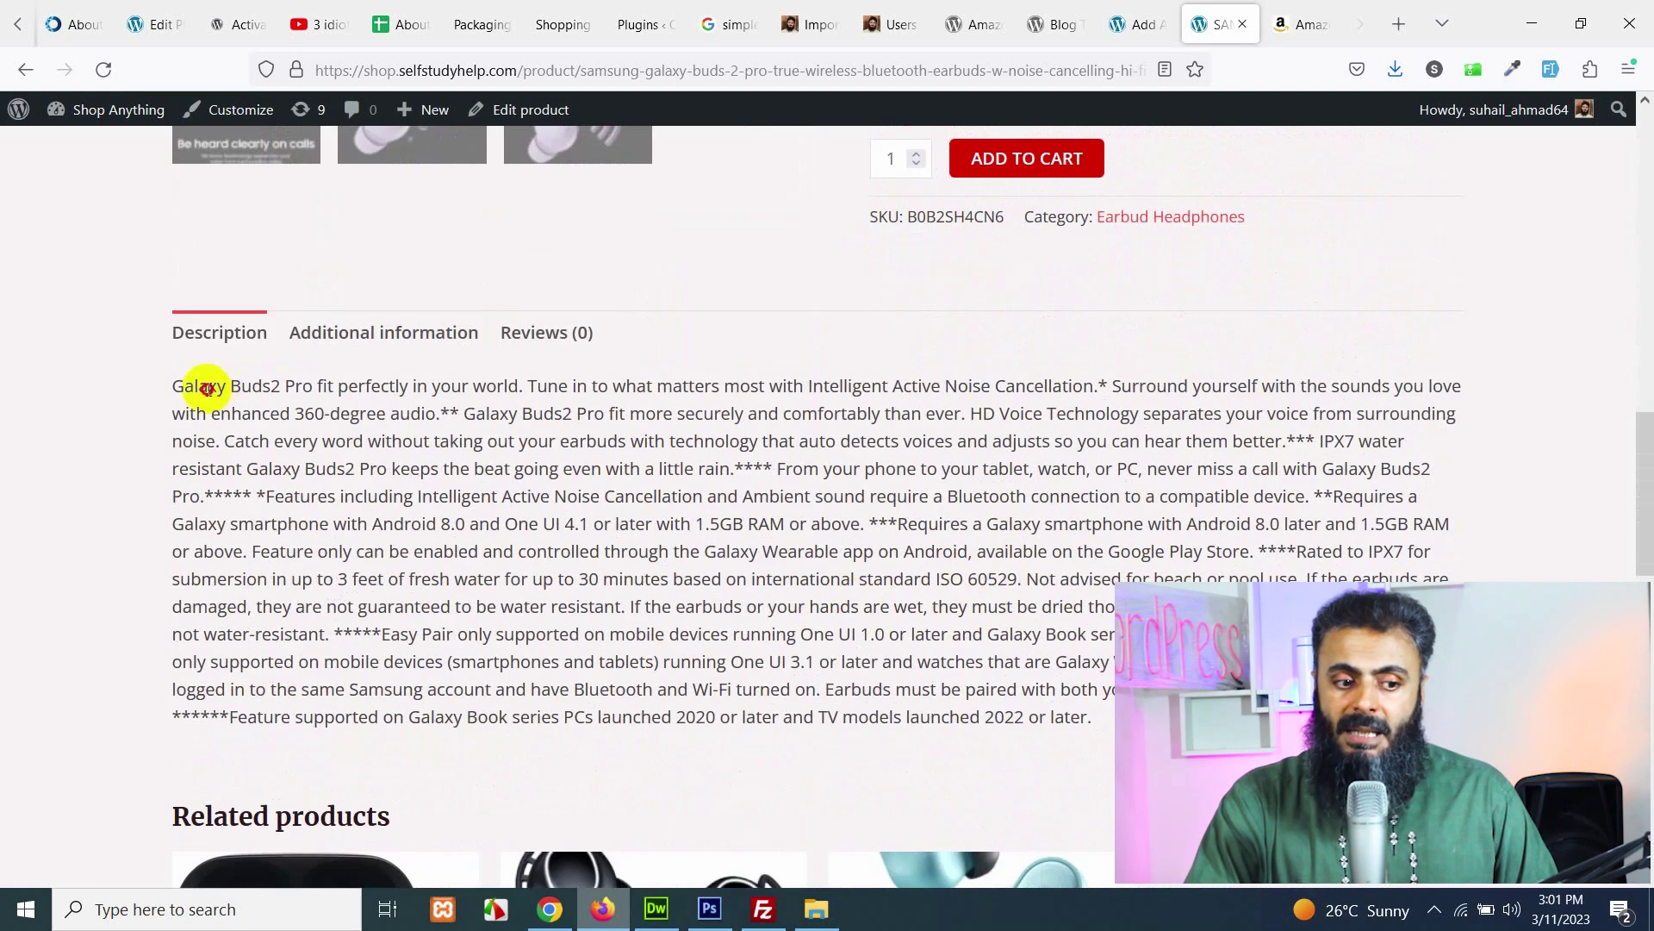
pyautogui.moveTo(207, 385); pyautogui.dragTo(728, 634)
# Review the Additional information tab's dimensions, weight and manufacturer details.
pyautogui.click(439, 341)
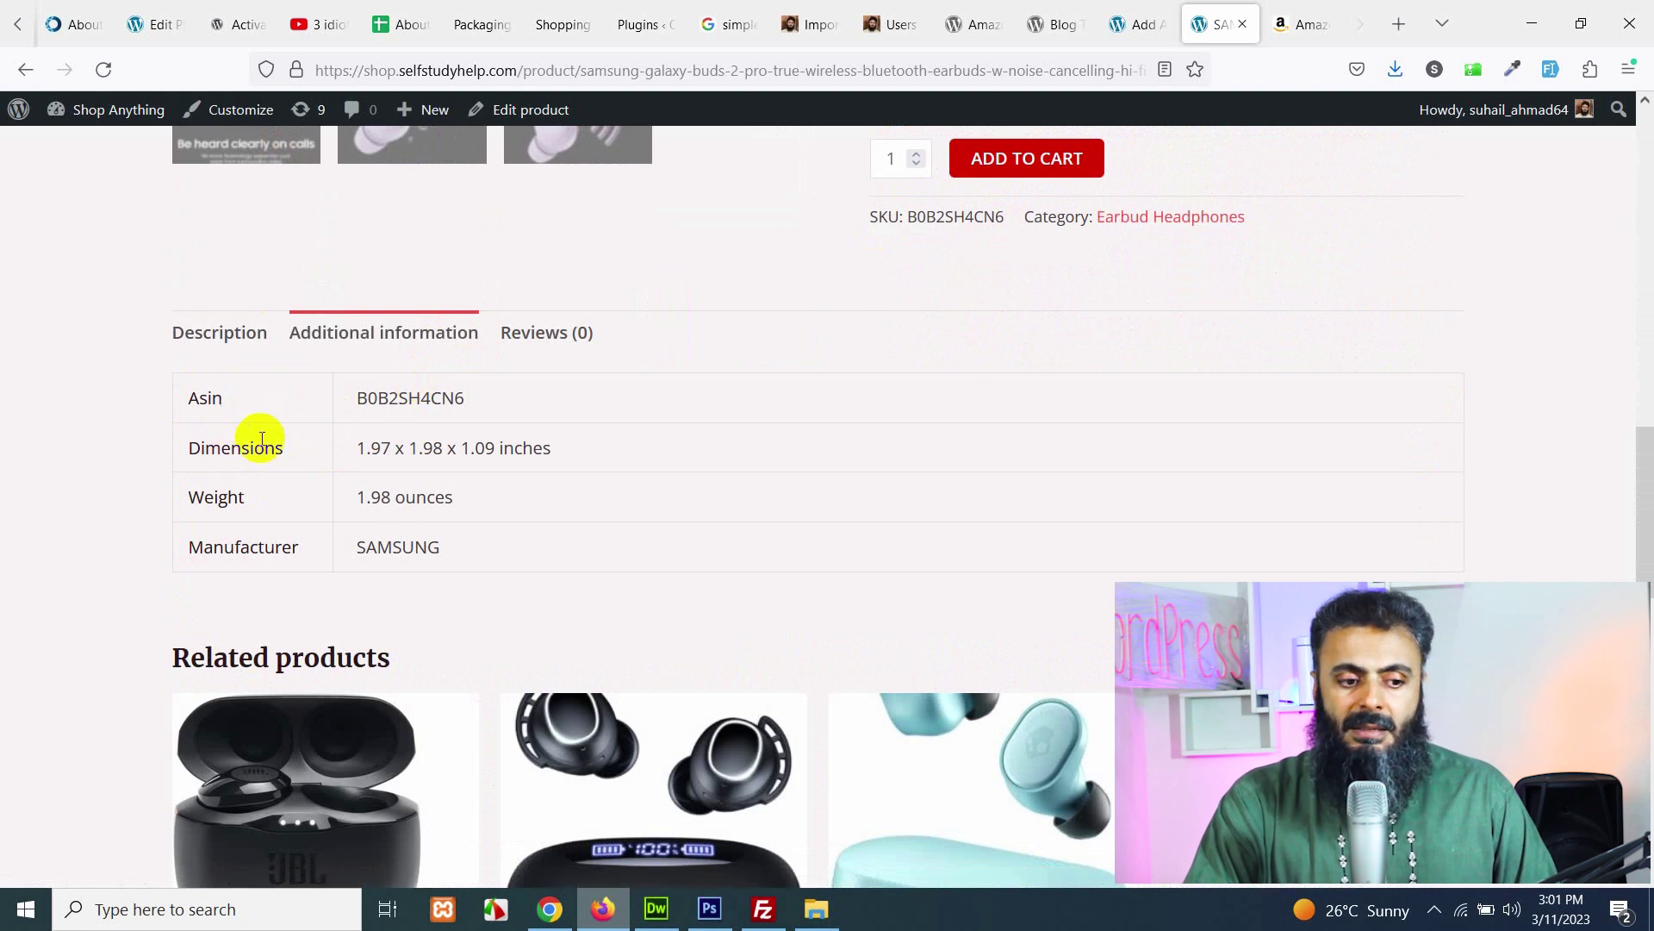
pyautogui.scroll(-1, 596, 498)
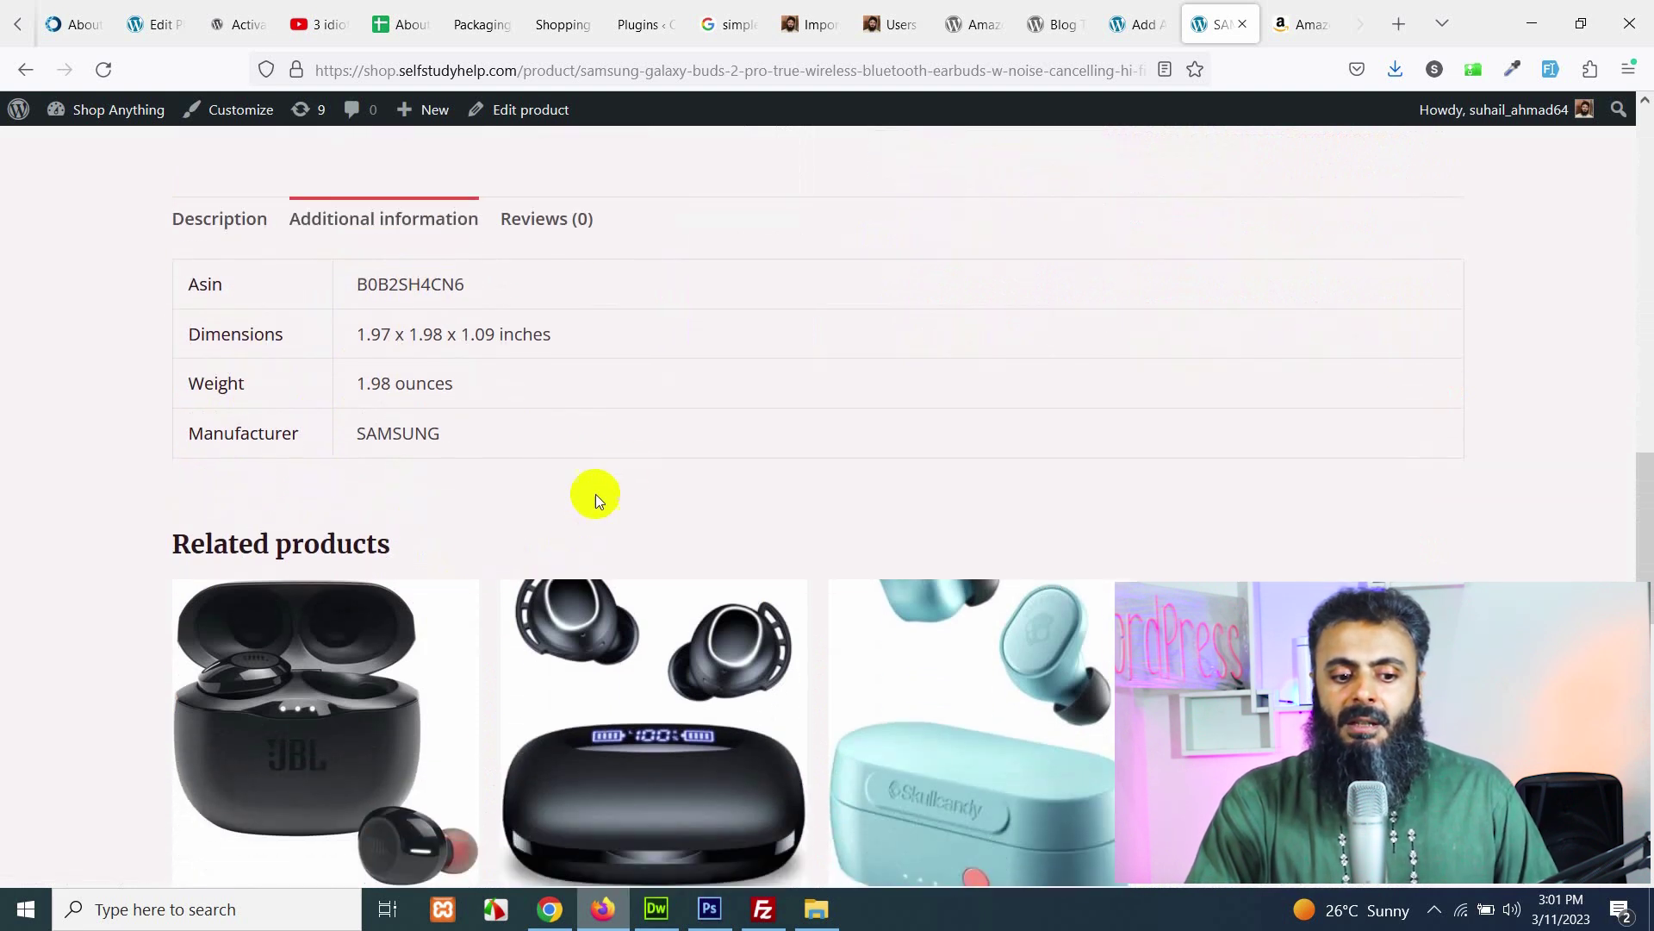
pyautogui.scroll(1, 652, 467)
pyautogui.scroll(-2, 651, 467)
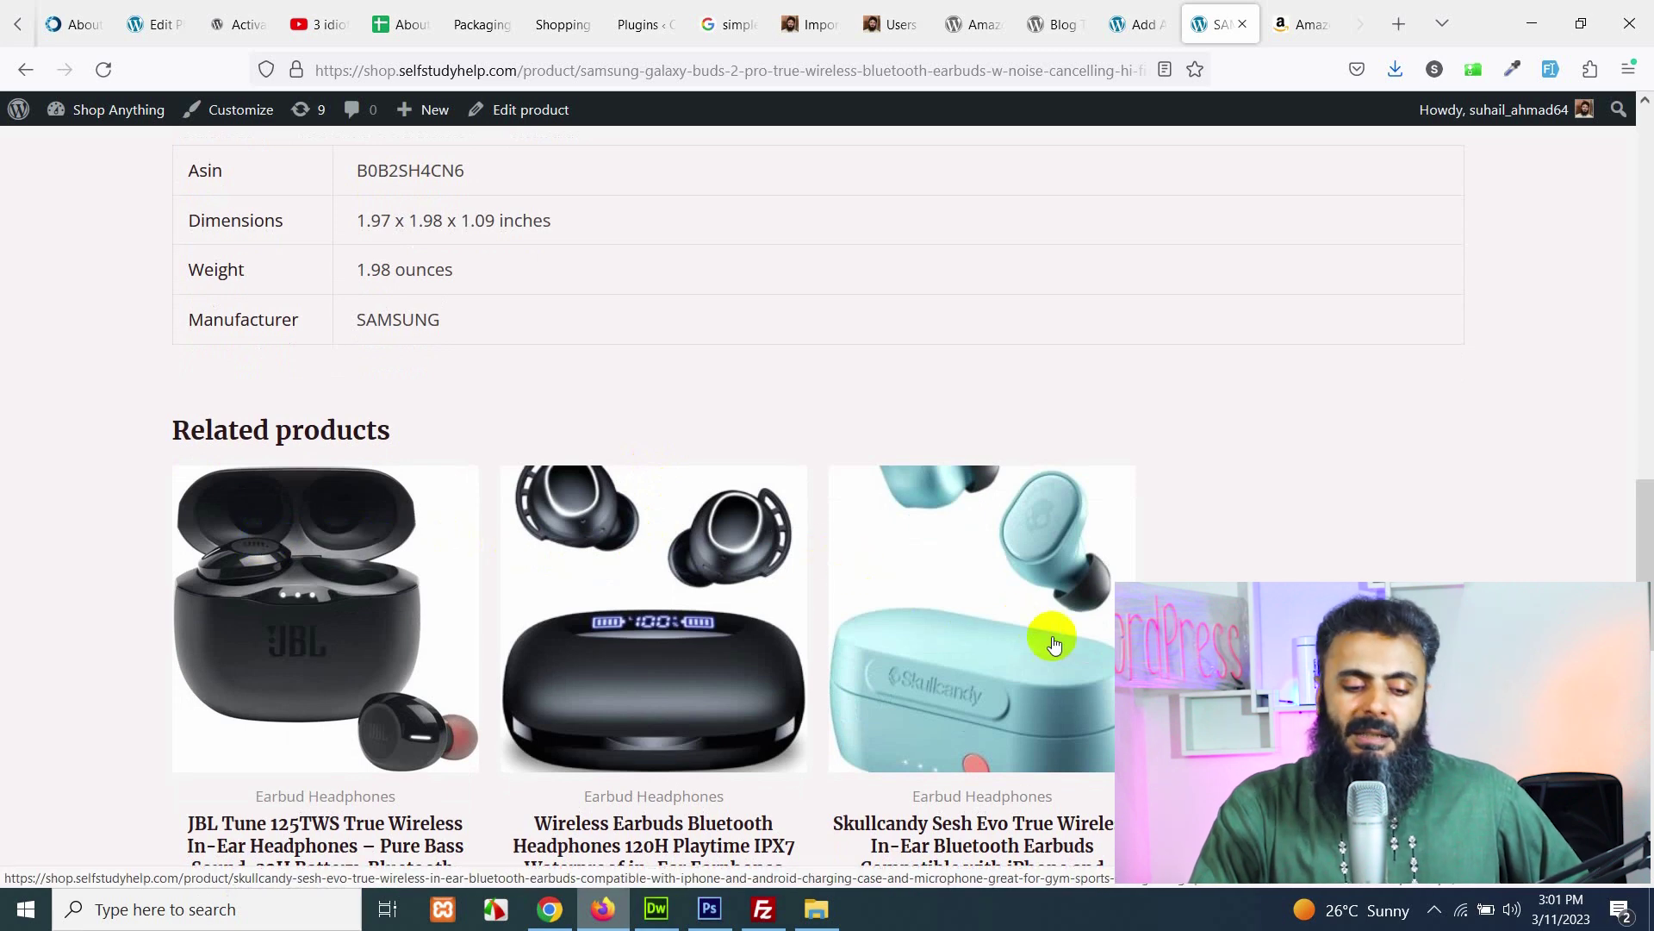
pyautogui.scroll(12, 1034, 621)
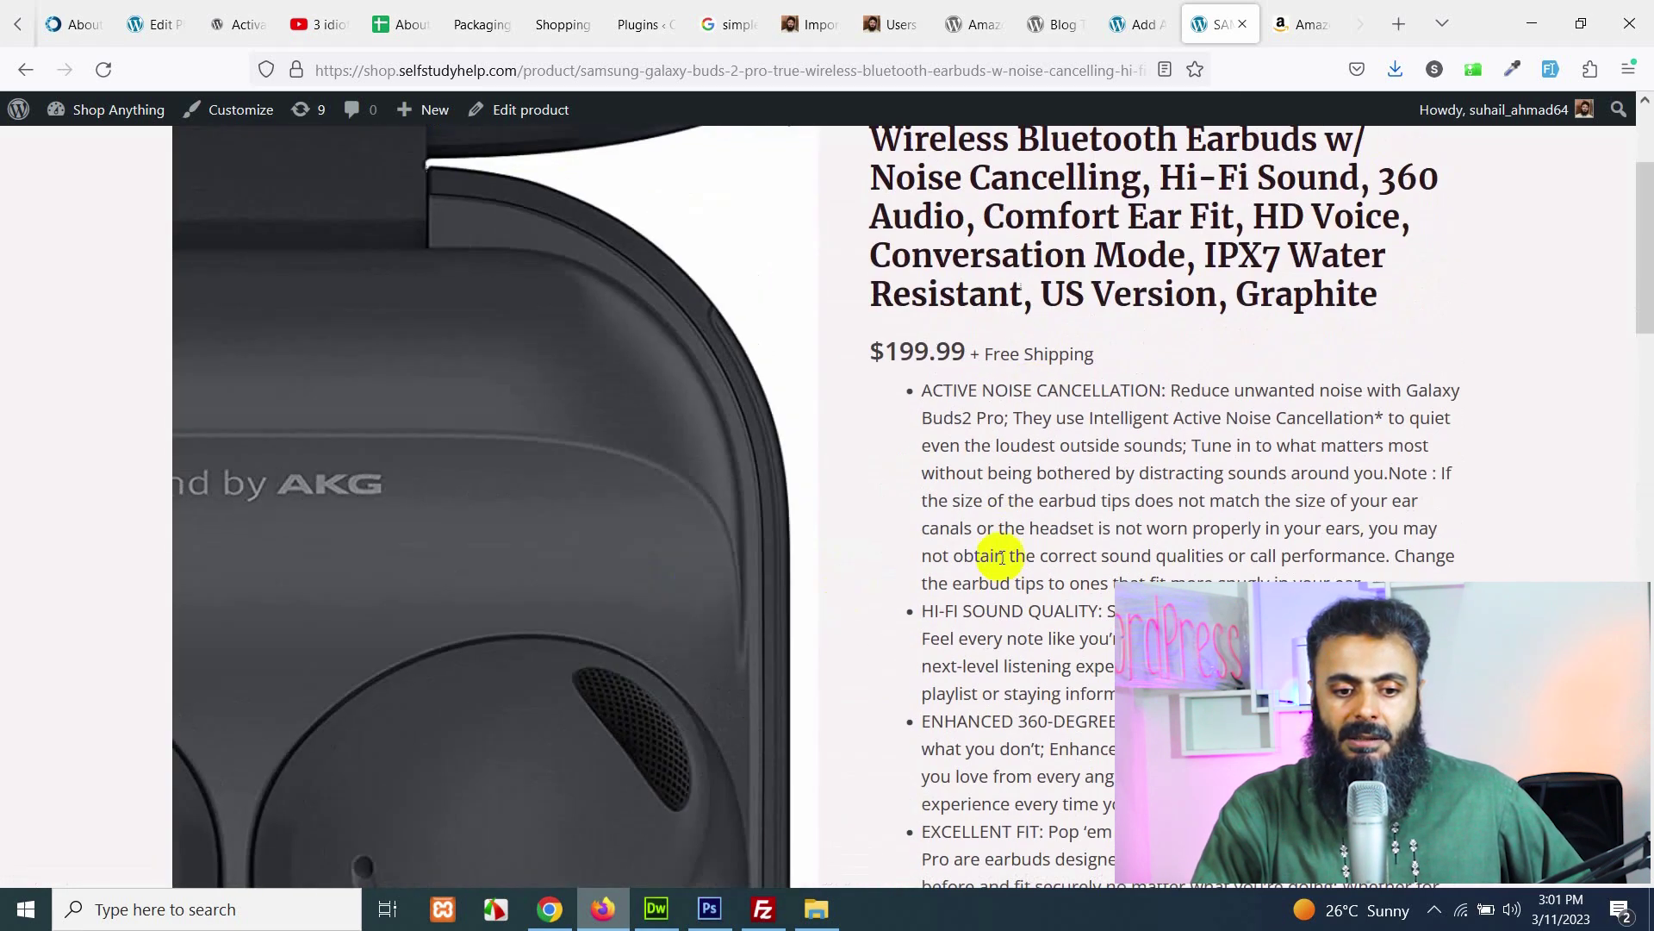
pyautogui.scroll(-14, 825, 628)
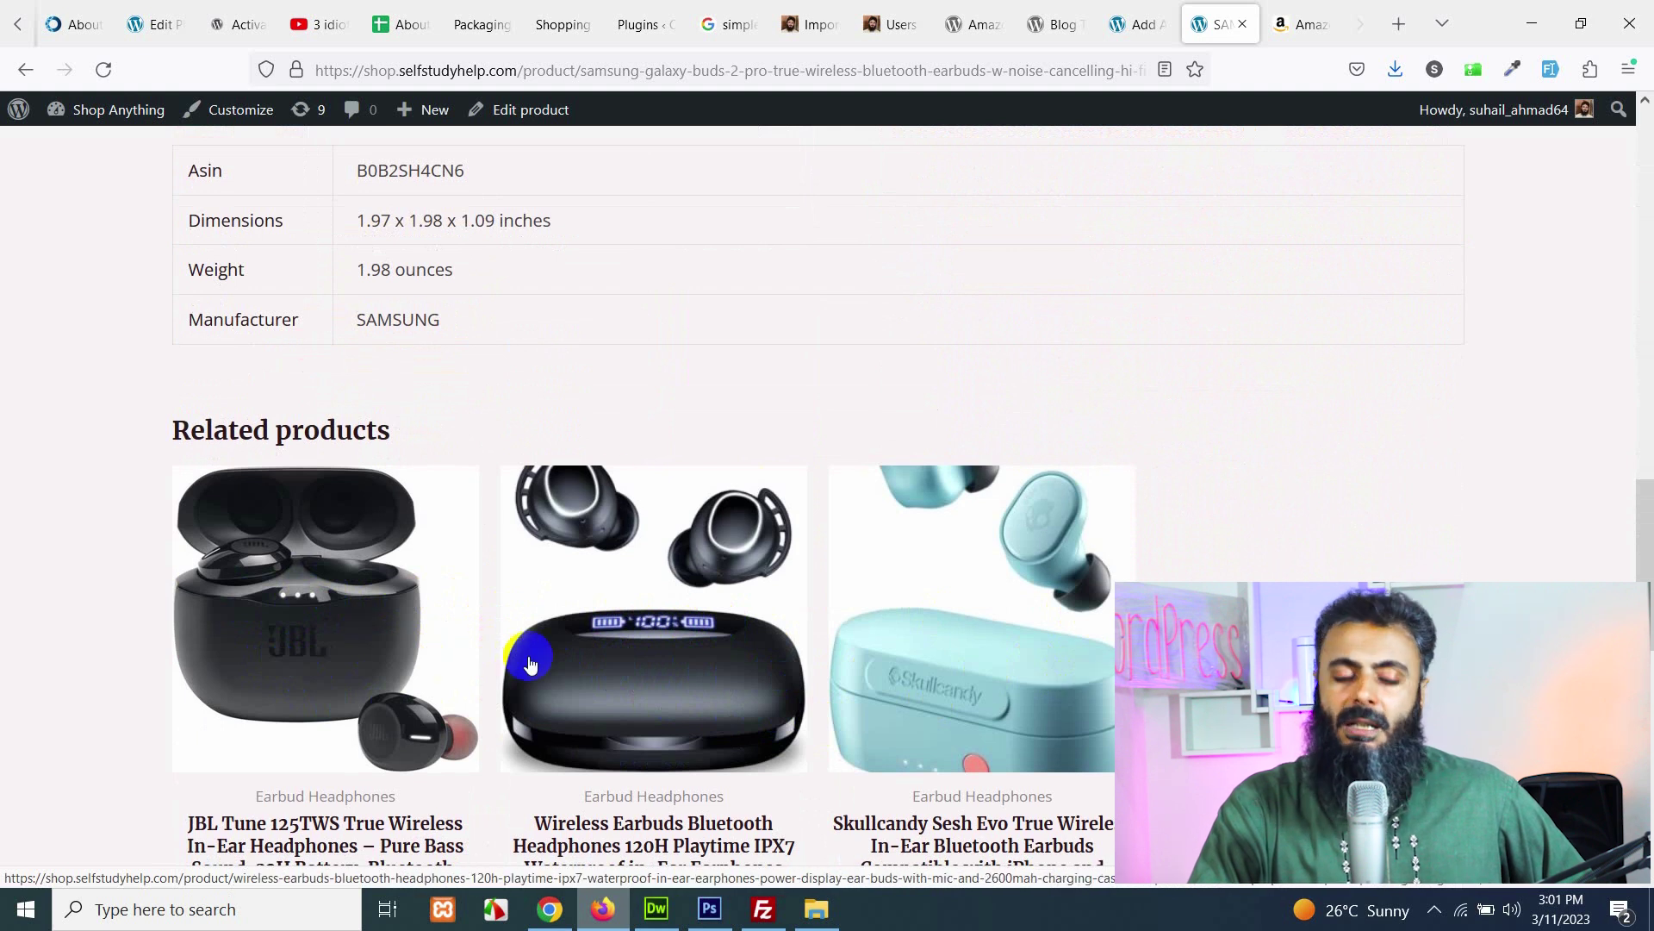
pyautogui.scroll(15, 529, 663)
# Switch to the admin tab with the Import Products to WC plugin settings.
pyautogui.click(1131, 24)
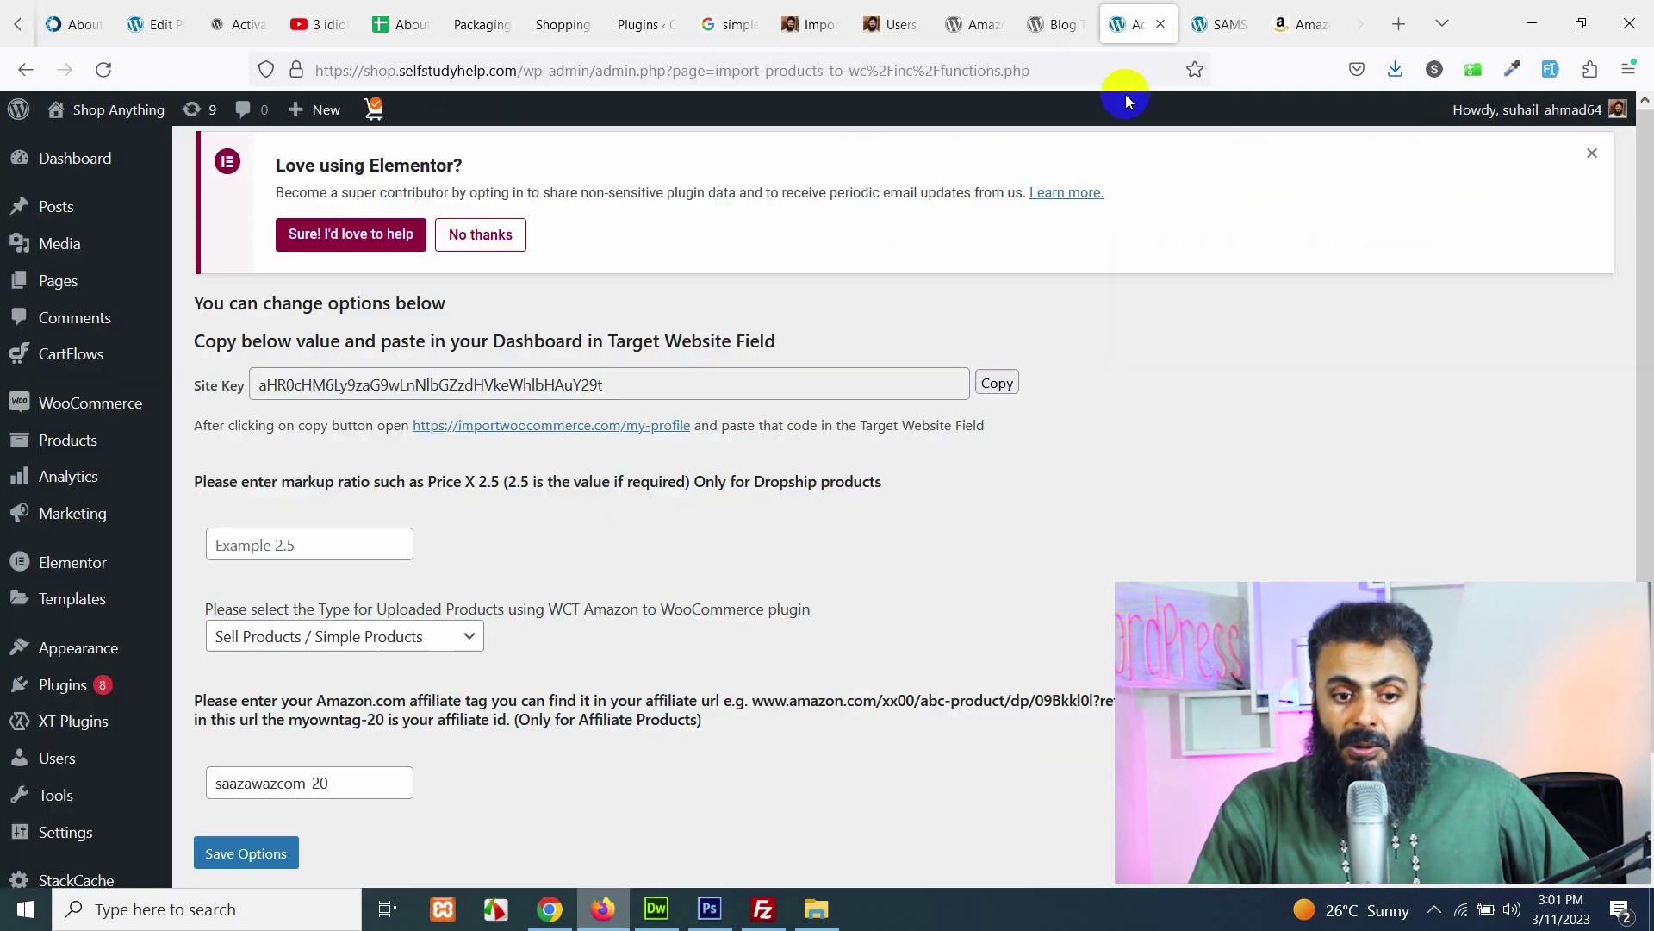